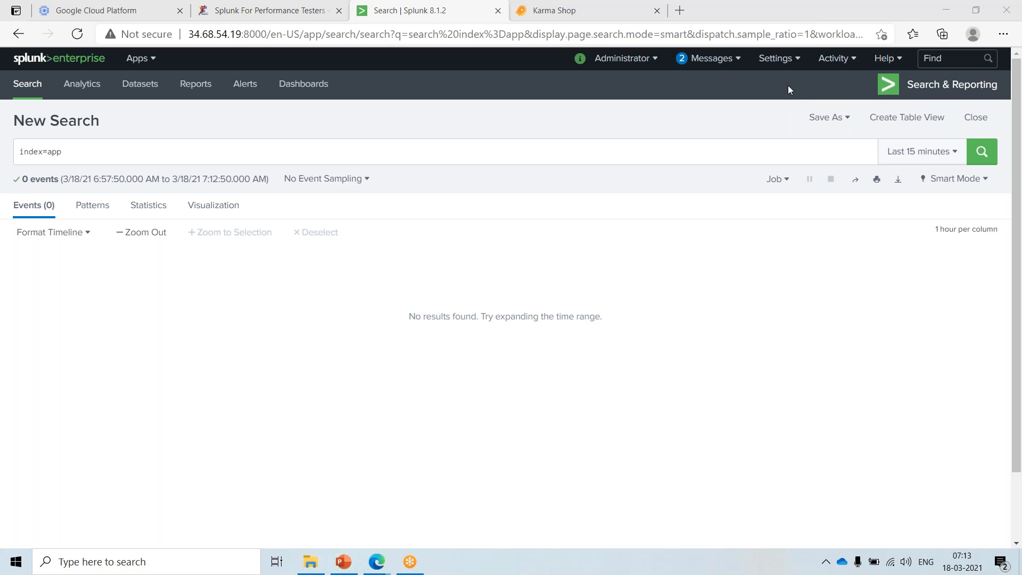
# - Switch to the Karma Shop site and visit its Home and Product Details pages, ending back on Home
pyautogui.click(587, 10)
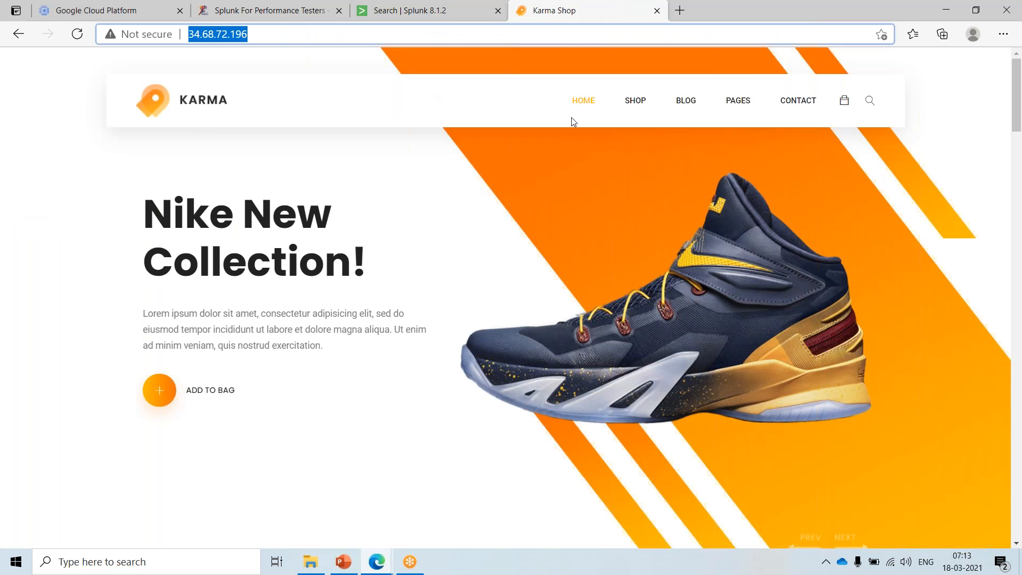
pyautogui.click(583, 102)
pyautogui.moveTo(631, 100)
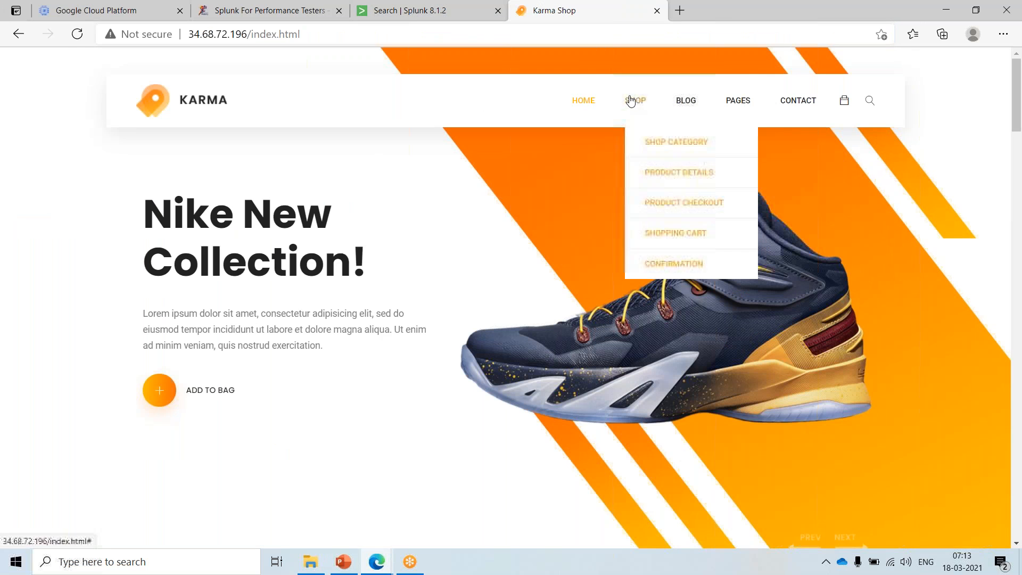
pyautogui.click(638, 176)
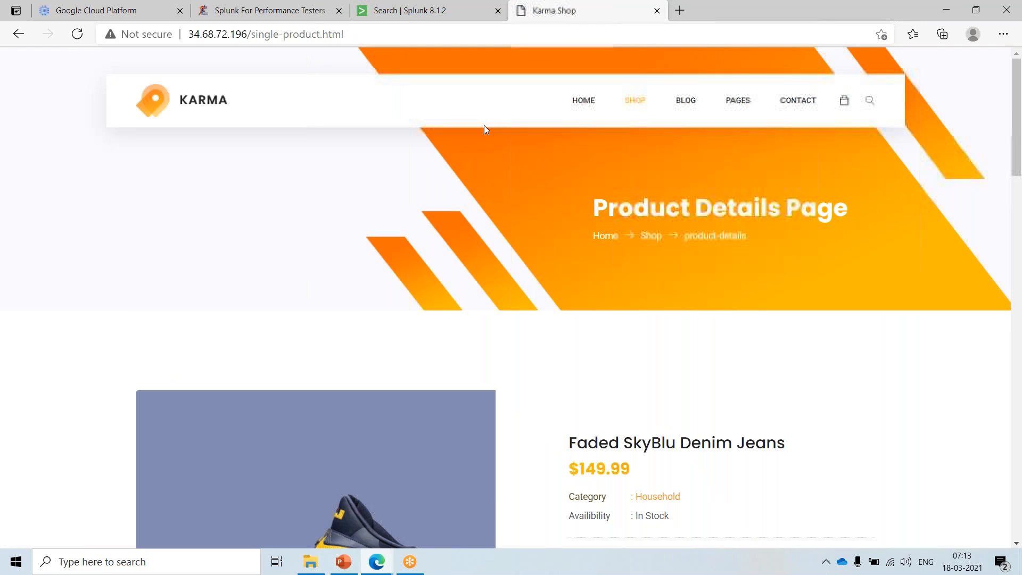
pyautogui.click(580, 101)
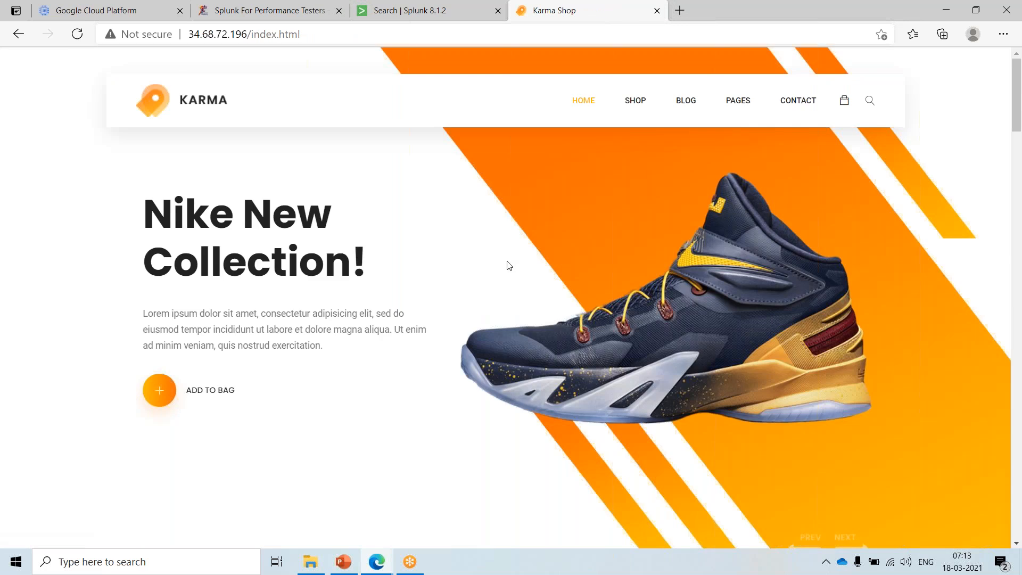
# - Browse the shop's home page and choose the wishlist option of the second Adidas shoe in the product grid
pyautogui.scroll(-10, 318, 347)
pyautogui.scroll(4, 235, 267)
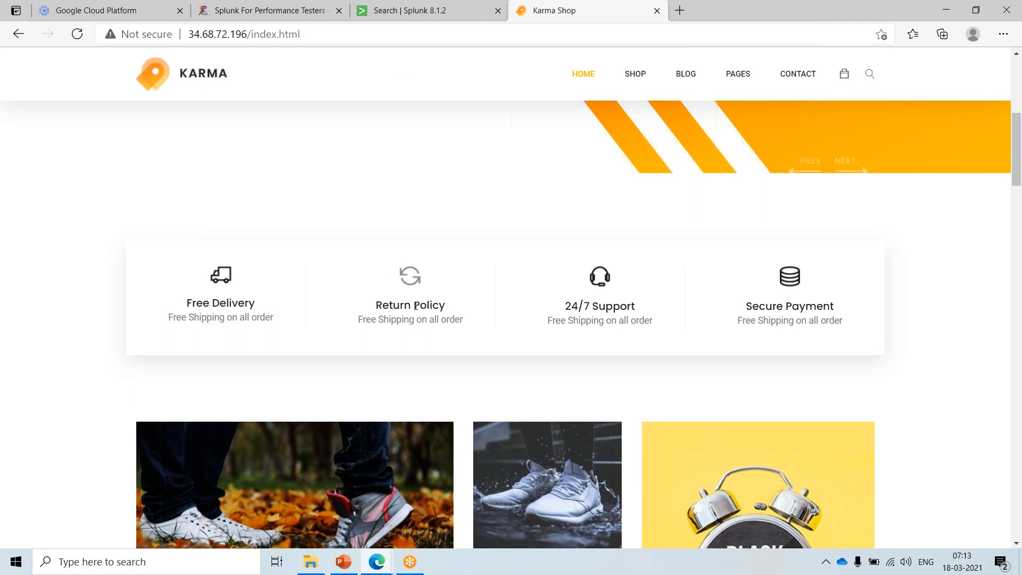
pyautogui.scroll(6, 424, 376)
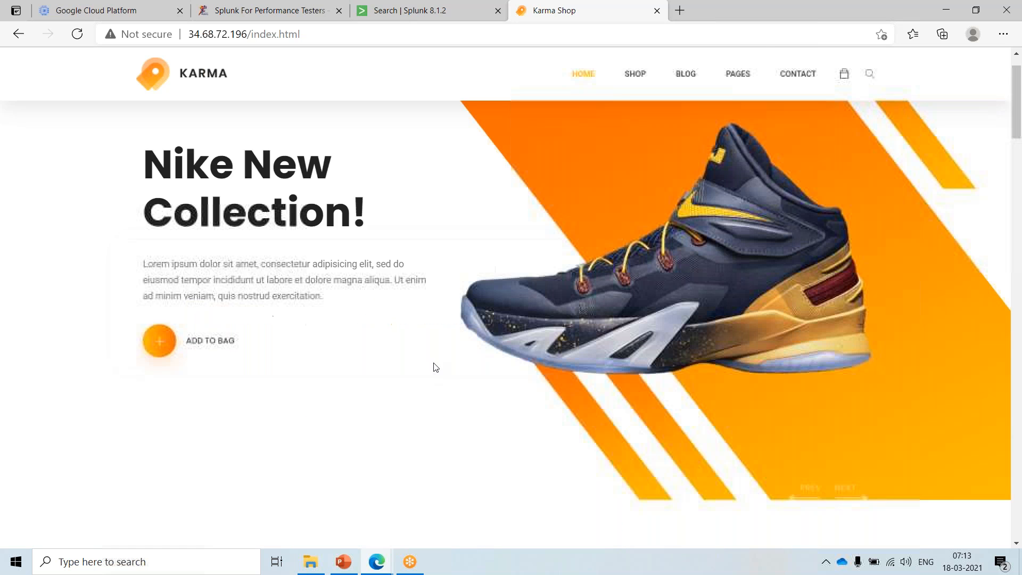
pyautogui.moveTo(640, 101)
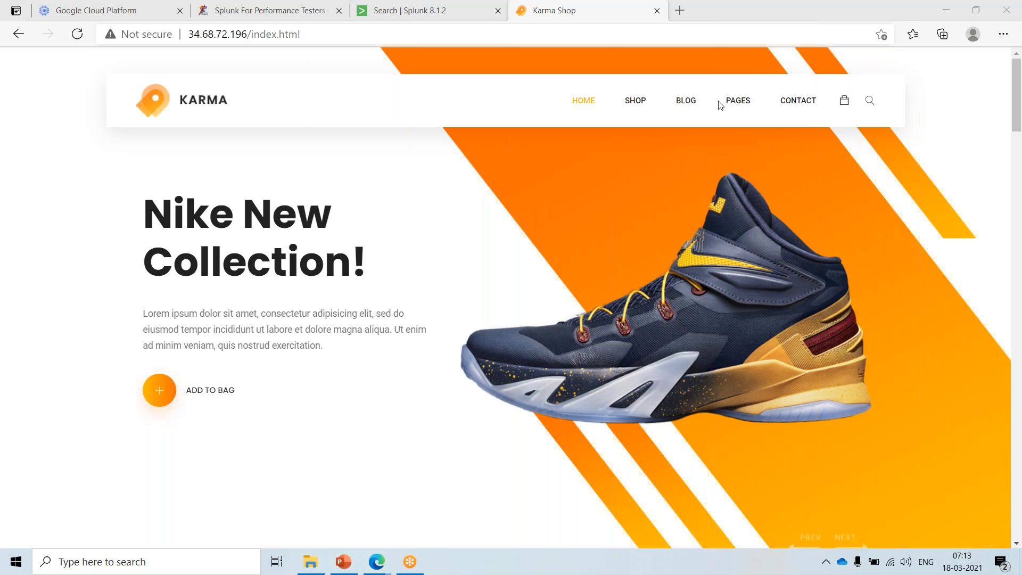
pyautogui.scroll(-1, 494, 261)
pyautogui.scroll(-15, 395, 333)
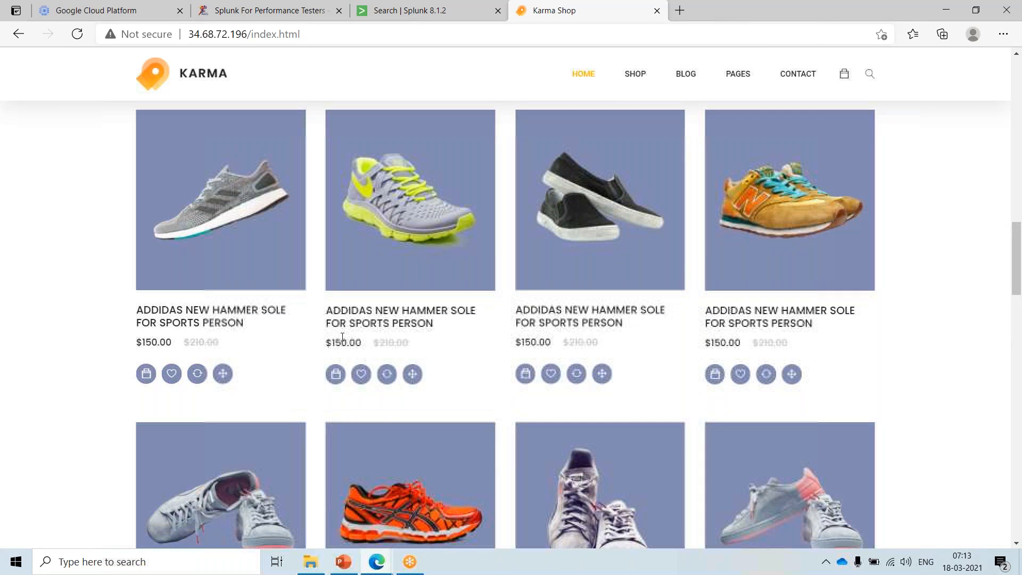
pyautogui.click(355, 372)
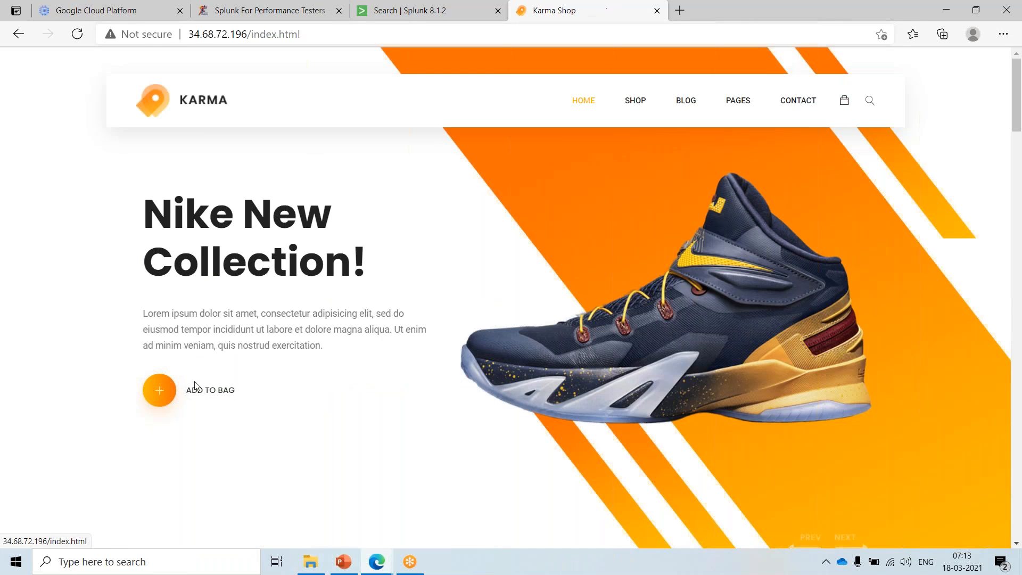
pyautogui.scroll(-4, 192, 389)
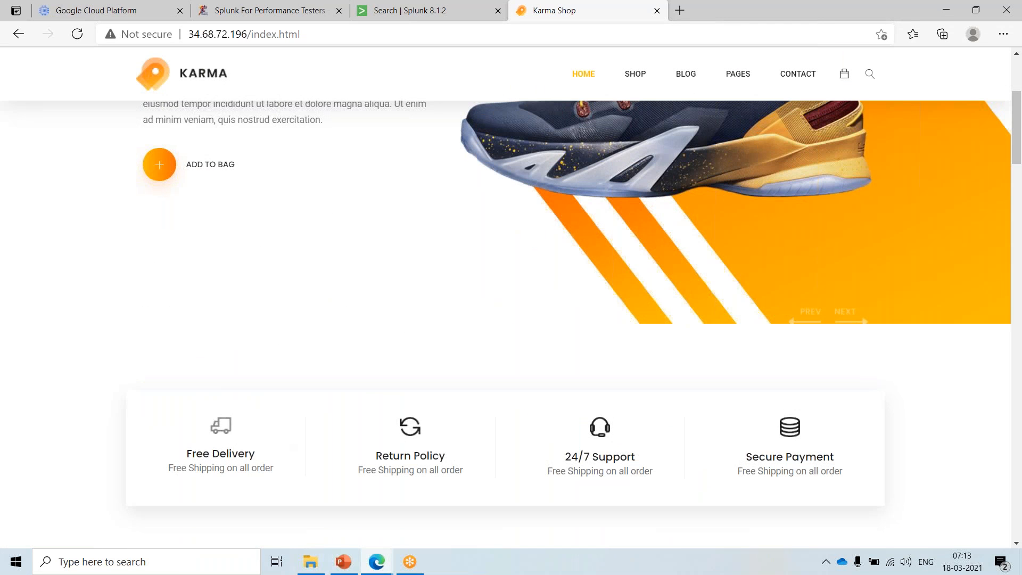
# - Switch to Splunk, rerun the index=app search, and change the query to index=main over the last 15 minutes
pyautogui.click(414, 8)
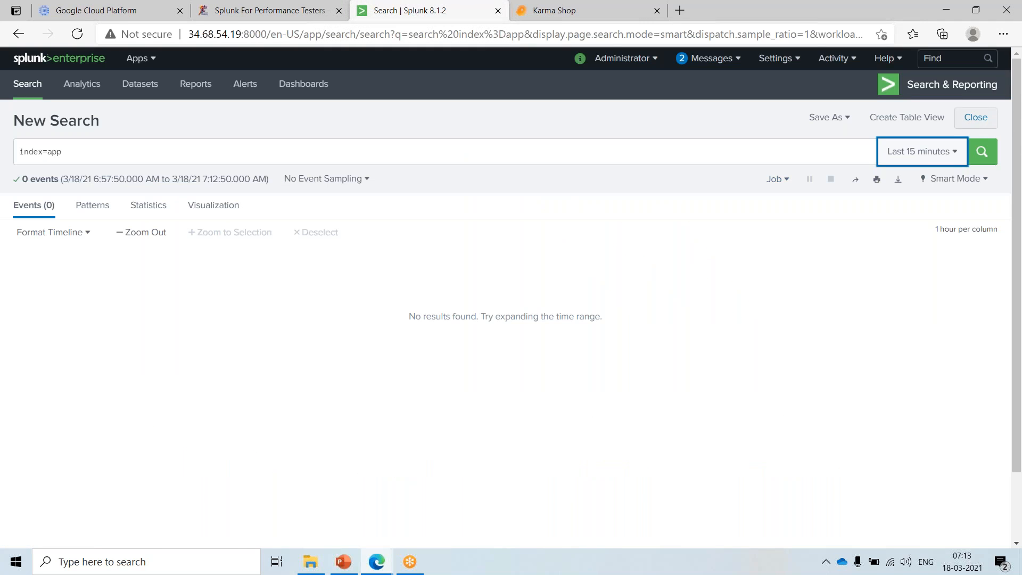
pyautogui.click(984, 152)
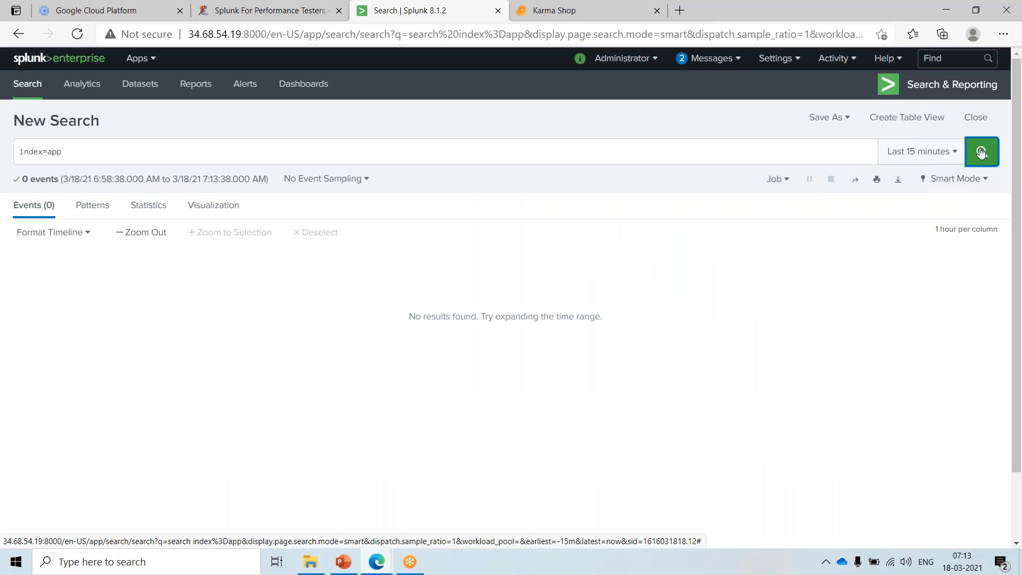
pyautogui.click(213, 158)
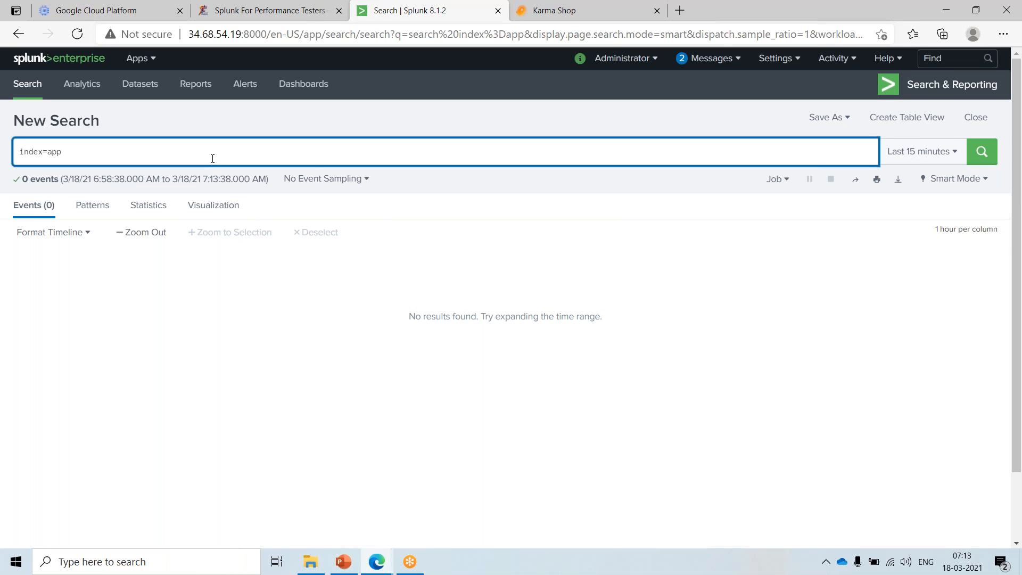
pyautogui.press('BackSpace')
pyautogui.press('BackSpace')
pyautogui.write('mai')
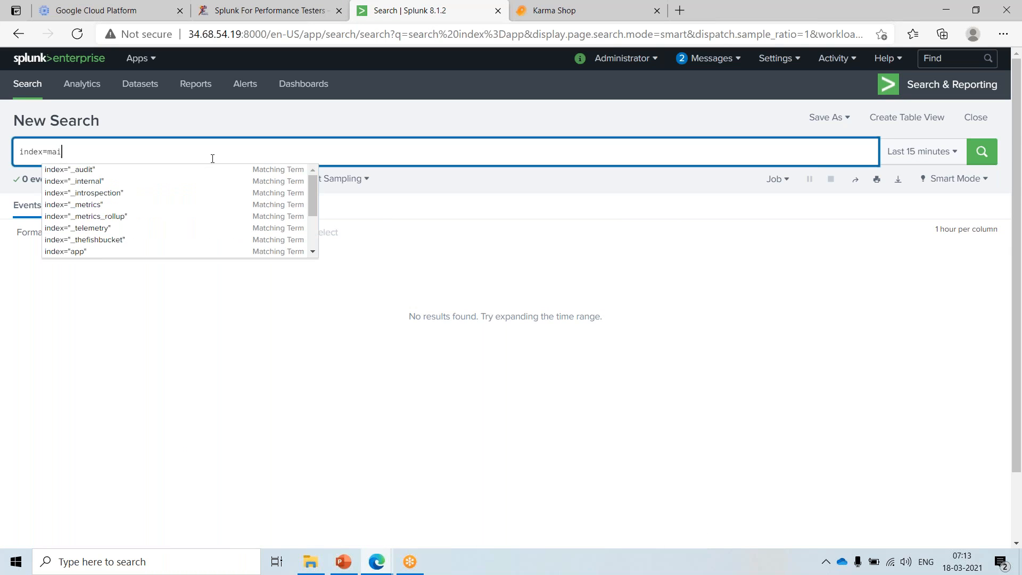
pyautogui.write('n')
pyautogui.press('Return')
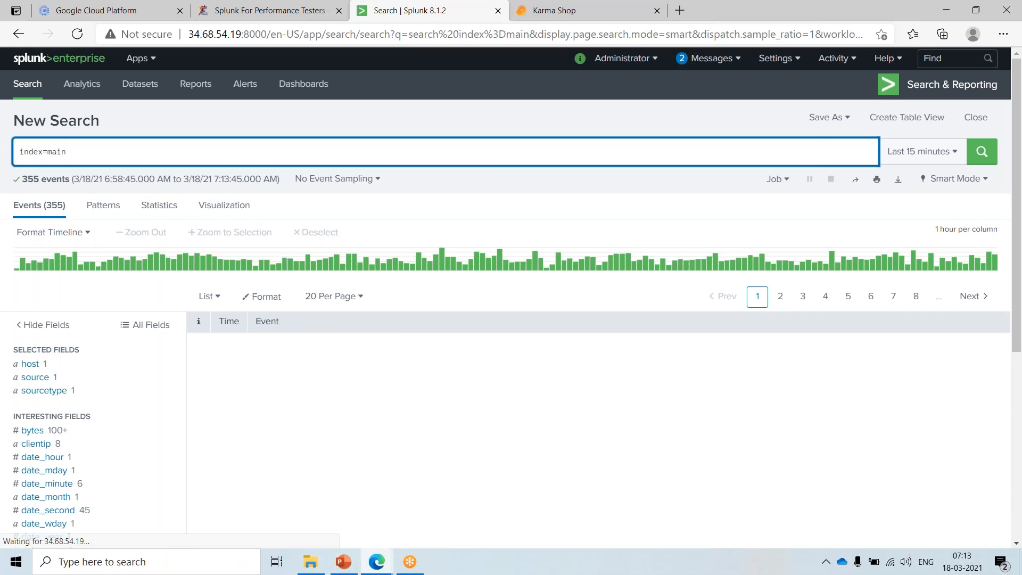
pyautogui.scroll(-2, 442, 330)
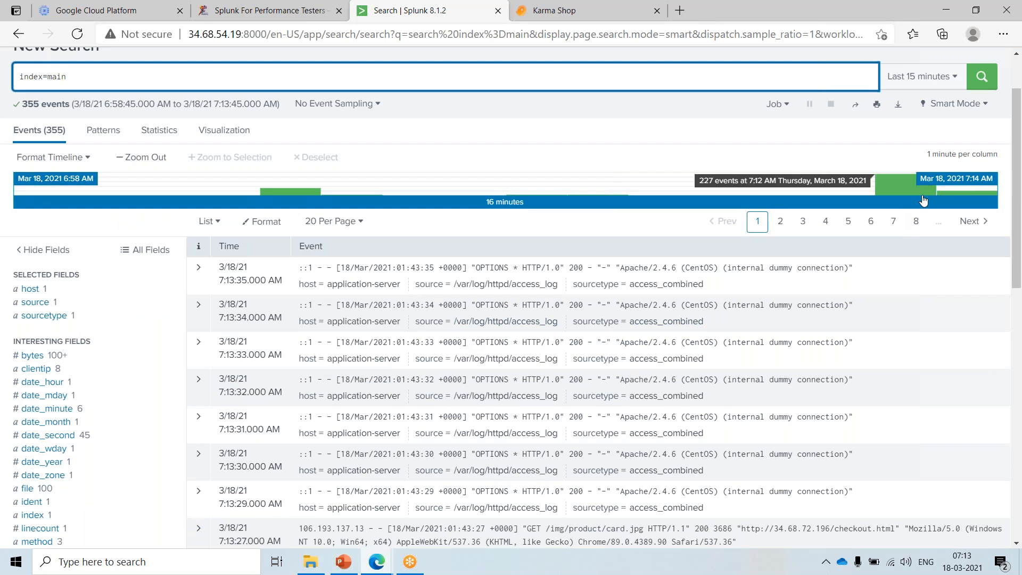
# - Set the search time range to a real-time window starting 3 minutes ago
pyautogui.scroll(2, 921, 76)
pyautogui.click(920, 76)
pyautogui.scroll(-2, 920, 76)
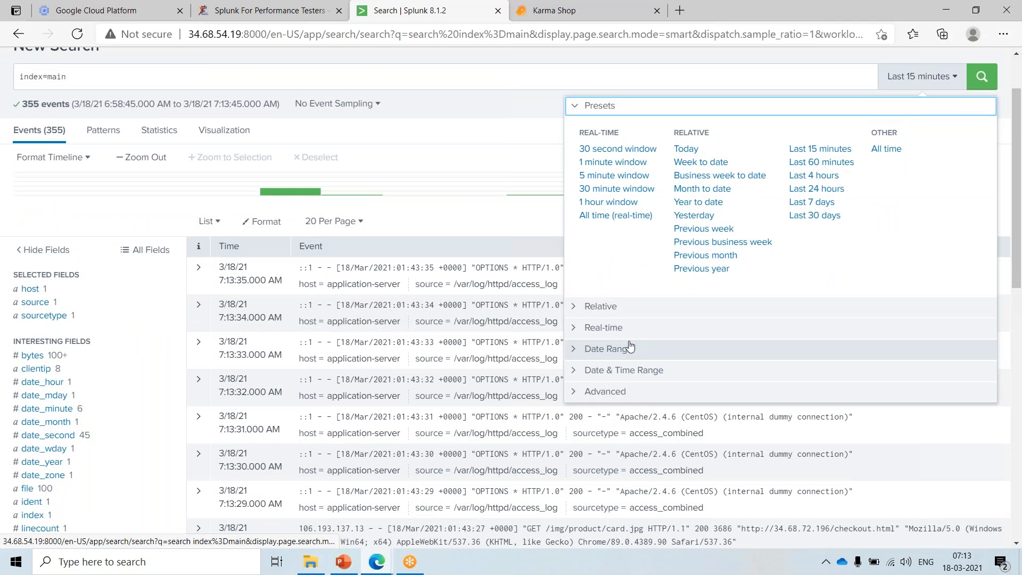
pyautogui.click(612, 350)
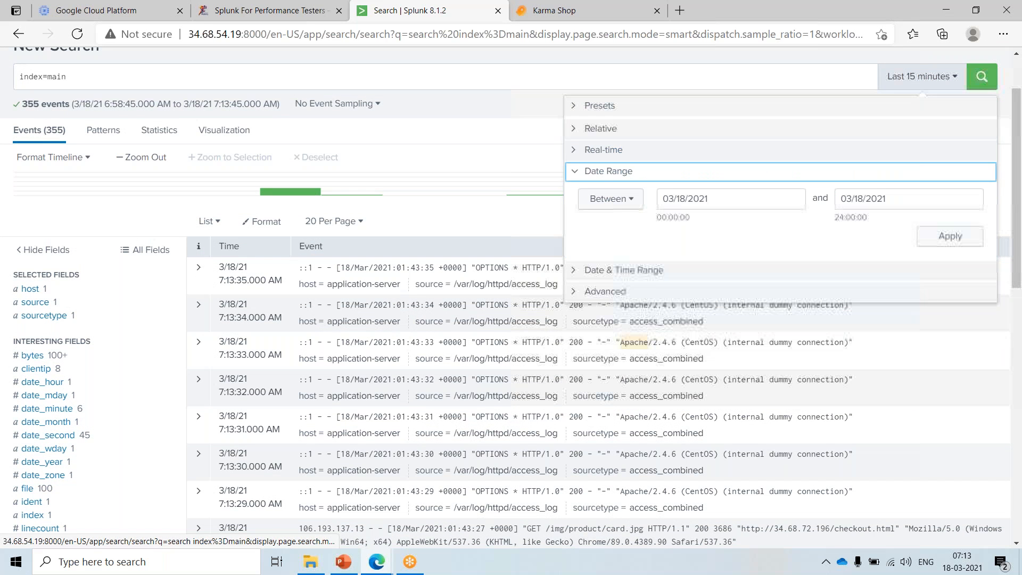
pyautogui.click(606, 149)
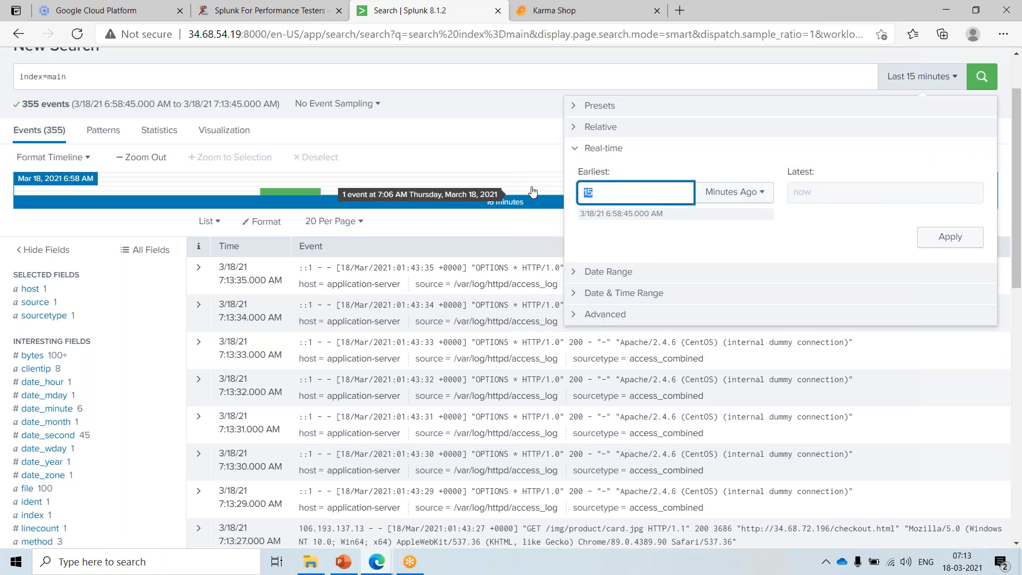
pyautogui.write('3')
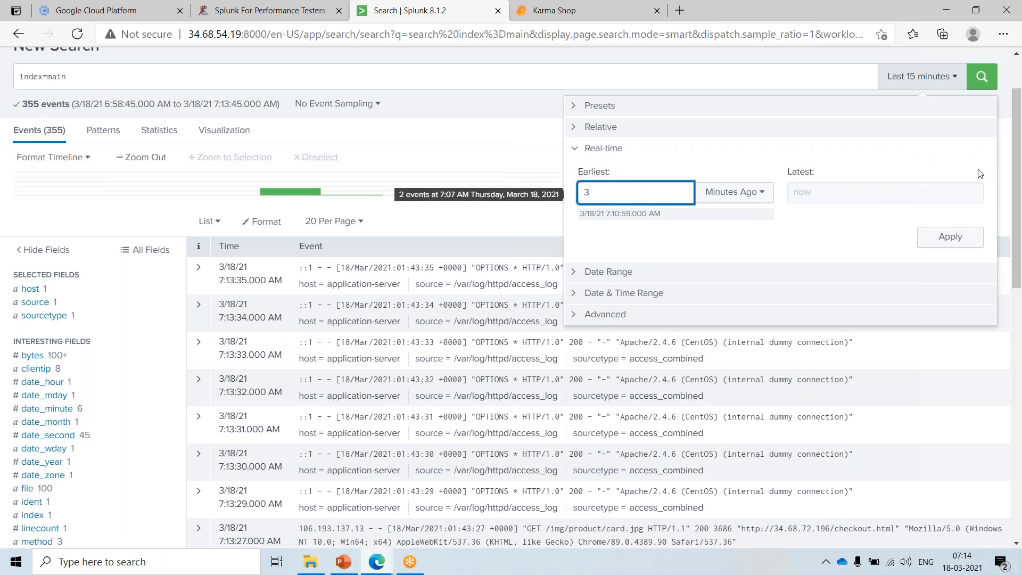
pyautogui.click(949, 237)
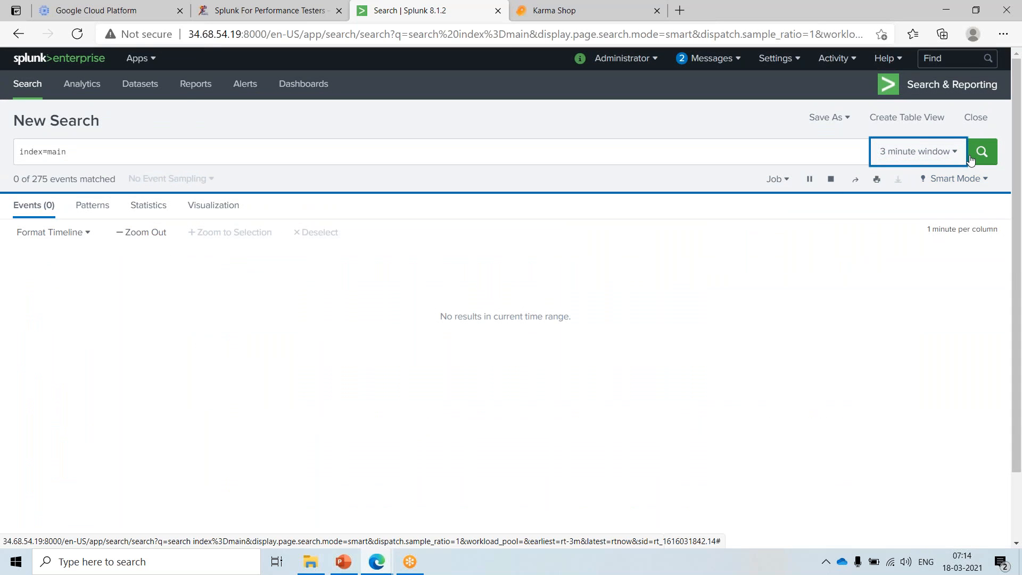
# - Set the real-time search window's earliest time to 10 minutes ago and apply it
pyautogui.click(941, 153)
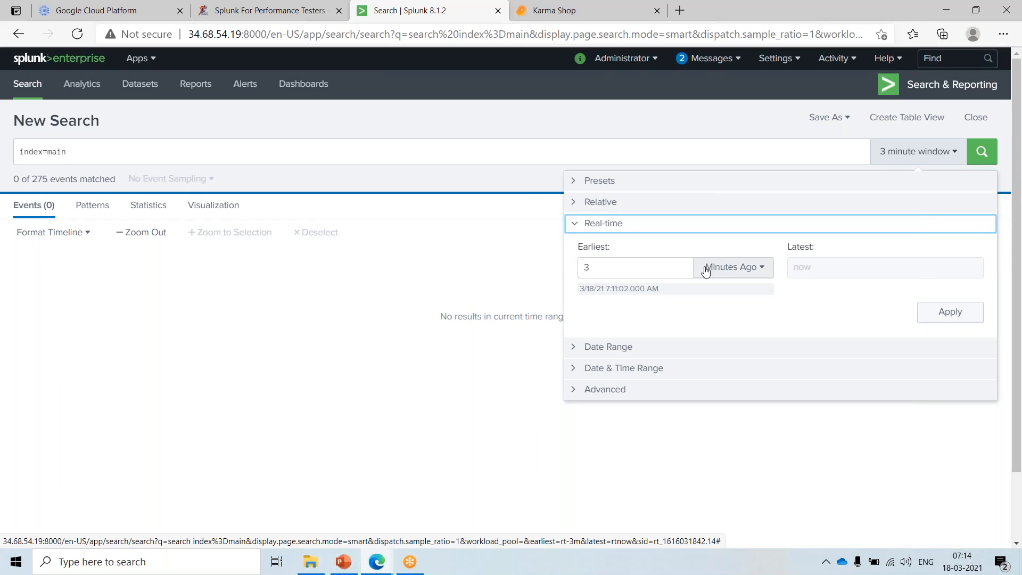
pyautogui.write('10')
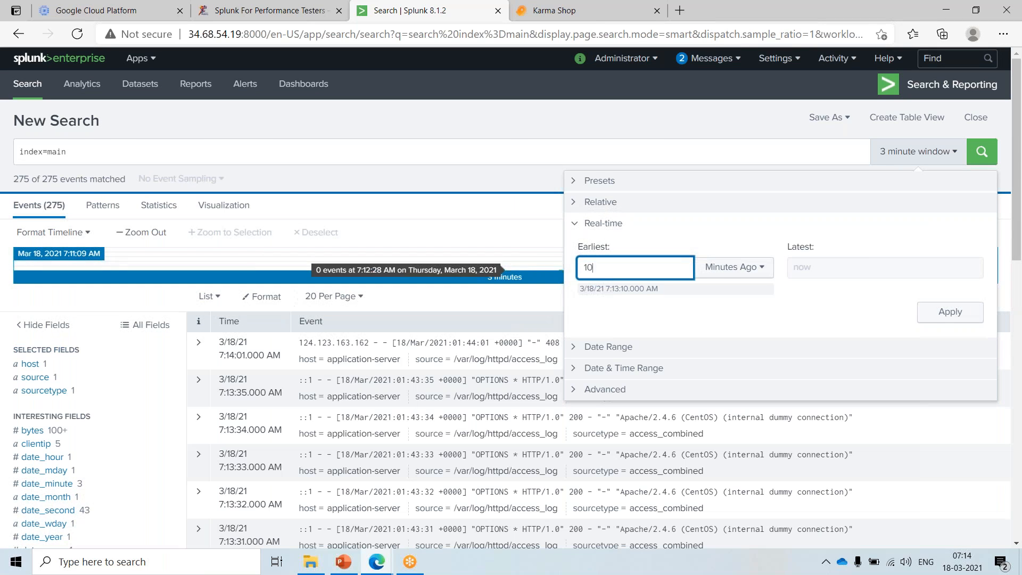
pyautogui.click(957, 317)
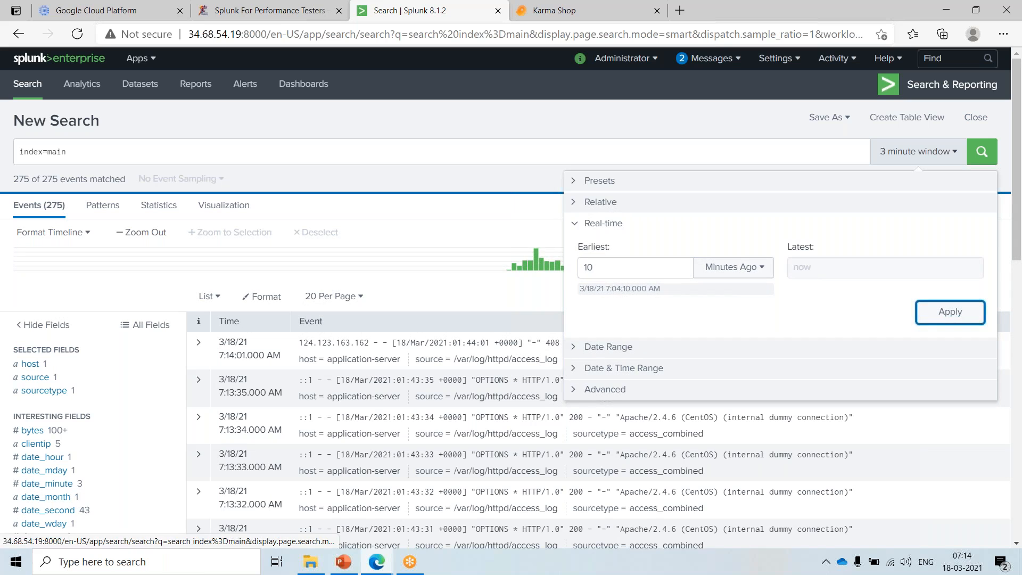
pyautogui.click(959, 315)
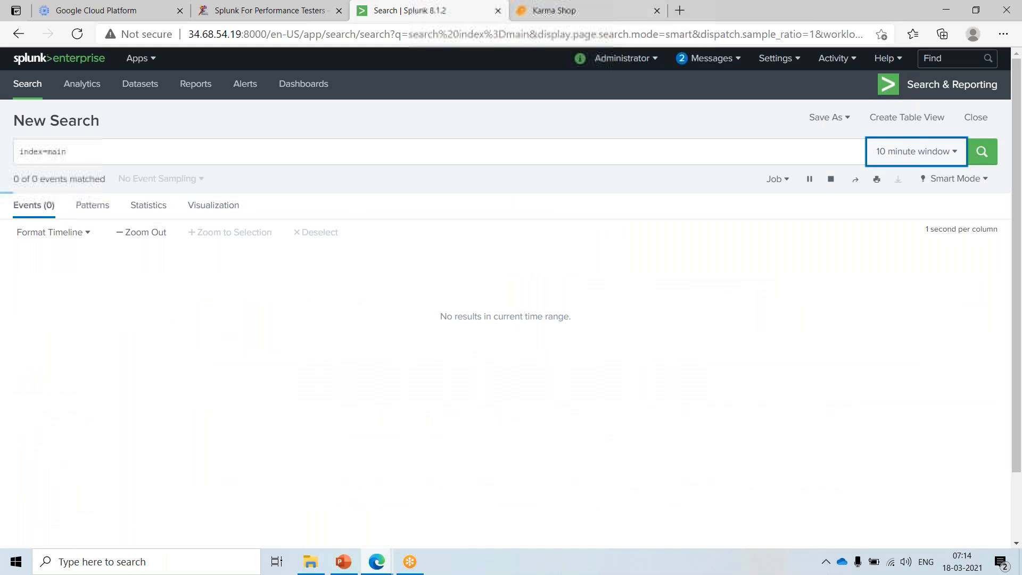
# - Switch to the Karma Shop site and visit its Product Checkout and Blog Details pages
pyautogui.click(553, 11)
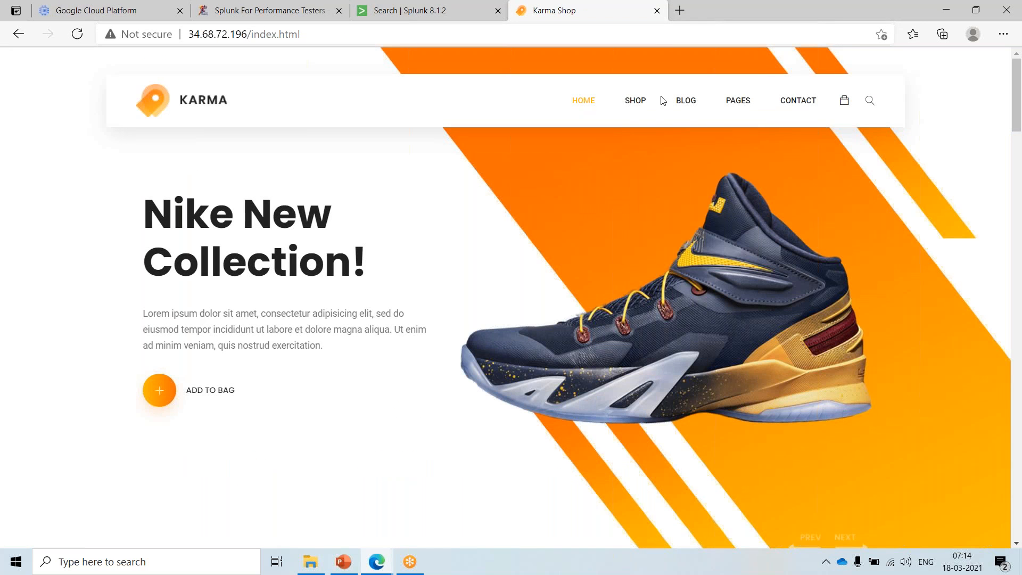
pyautogui.moveTo(639, 99)
pyautogui.click(638, 201)
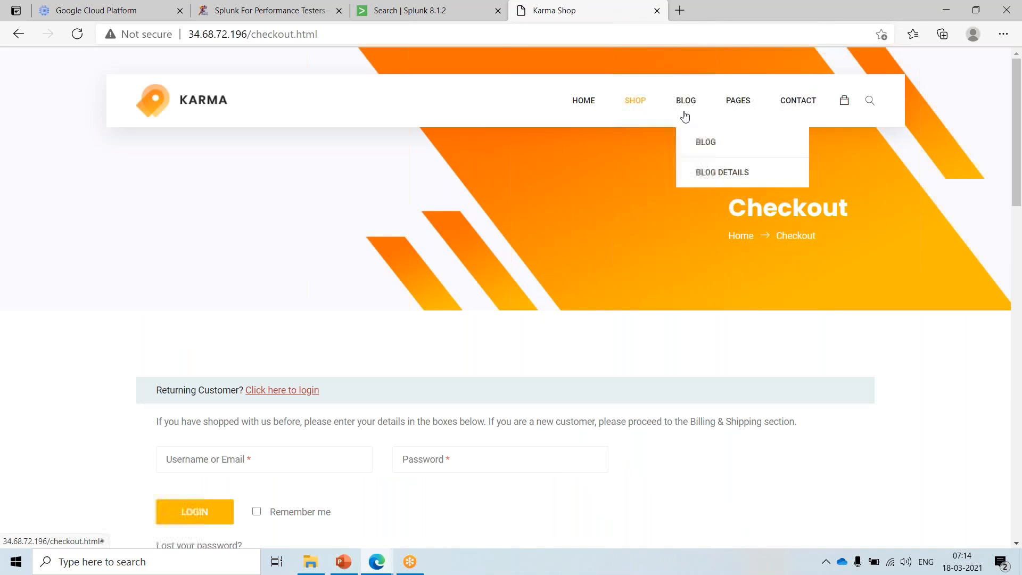
pyautogui.click(705, 166)
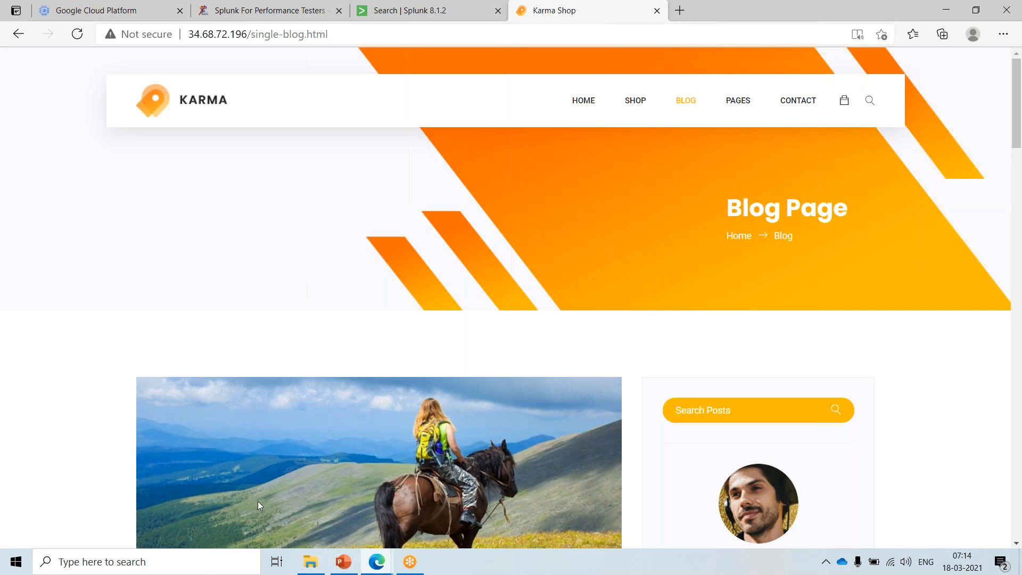
# - Switch to the application-server SSH terminal, maximize its window, and add several blank prompt lines
pyautogui.moveTo(378, 559)
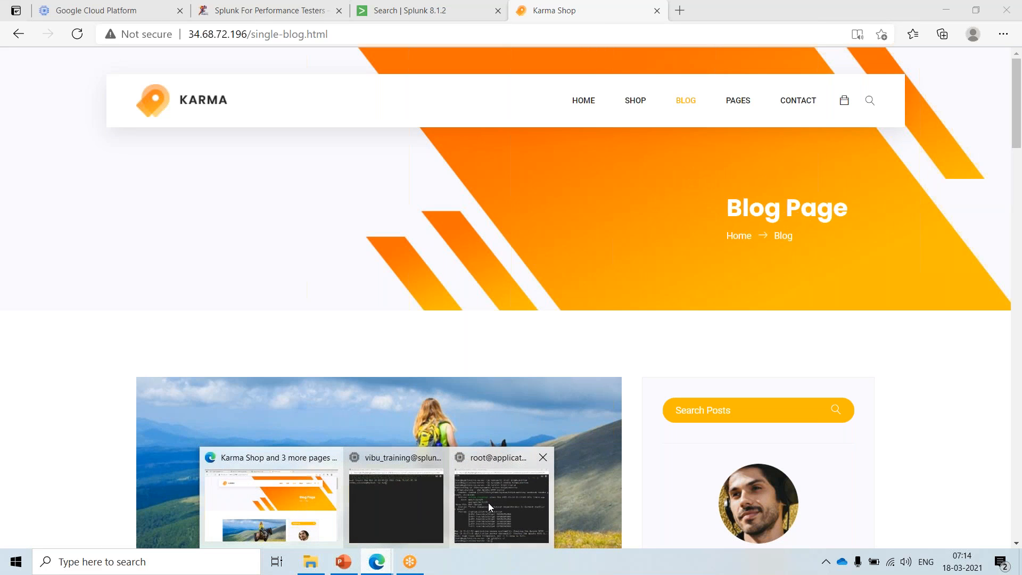
pyautogui.click(487, 502)
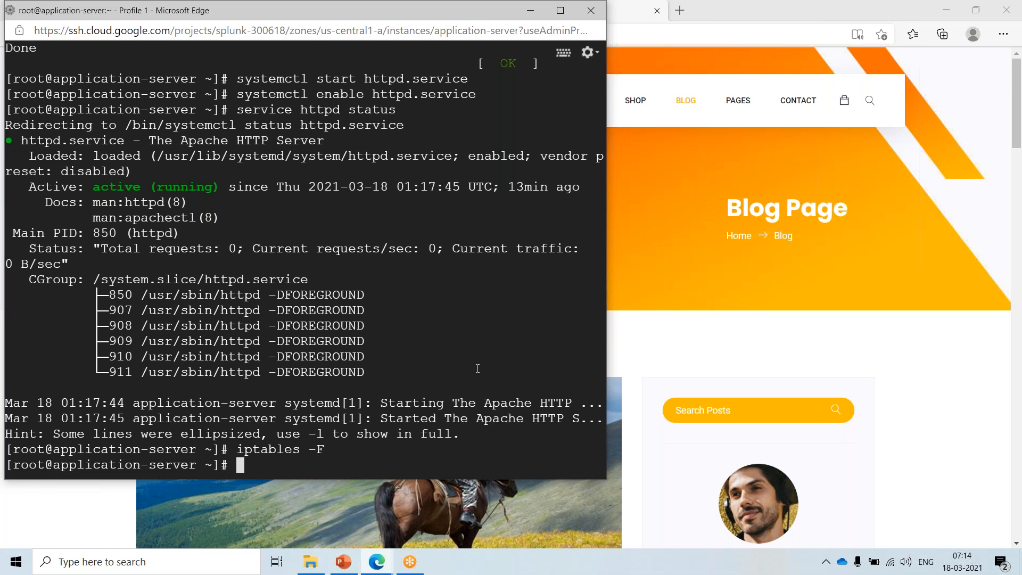
pyautogui.click(560, 12)
pyautogui.press('Return')
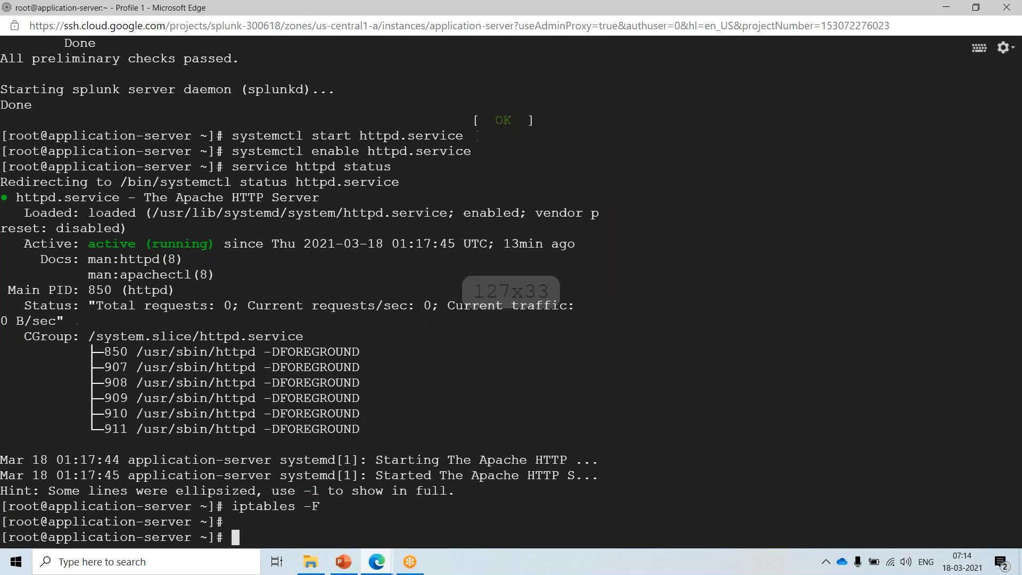
pyautogui.press('Return')
pyautogui.press('Return')
pyautogui.press('Return')
pyautogui.press('Return')
pyautogui.write('cd /o')
pyautogui.press('BackSpace')
pyautogui.write('var/')
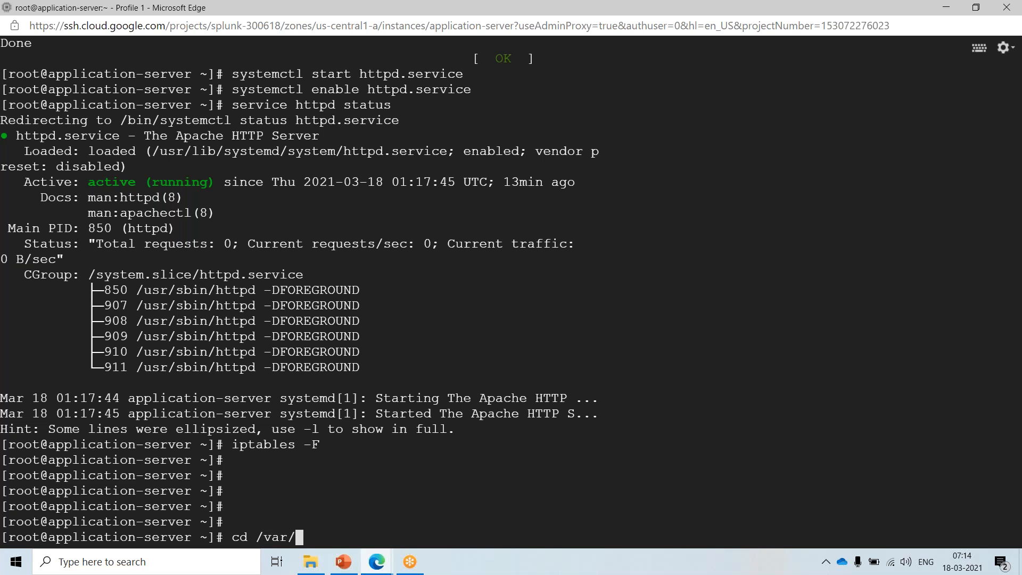
pyautogui.write('www/lo')
pyautogui.press('BackSpace')
pyautogui.press('BackSpace')
pyautogui.press('BackSpace')
pyautogui.press('BackSpace')
pyautogui.press('BackSpace')
pyautogui.press('BackSpace')
pyautogui.press('BackSpace')
pyautogui.press('BackSpace')
pyautogui.press('BackSpace')
pyautogui.press('BackSpace')
pyautogui.press('BackSpace')
pyautogui.press('BackSpace')
pyautogui.press('BackSpace')
pyautogui.press('BackSpace')
# - List the contents of the current directory on the application server with ll
pyautogui.write('ll')
pyautogui.press('Return')
pyautogui.press('Return')
pyautogui.press('Return')
pyautogui.press('Return')
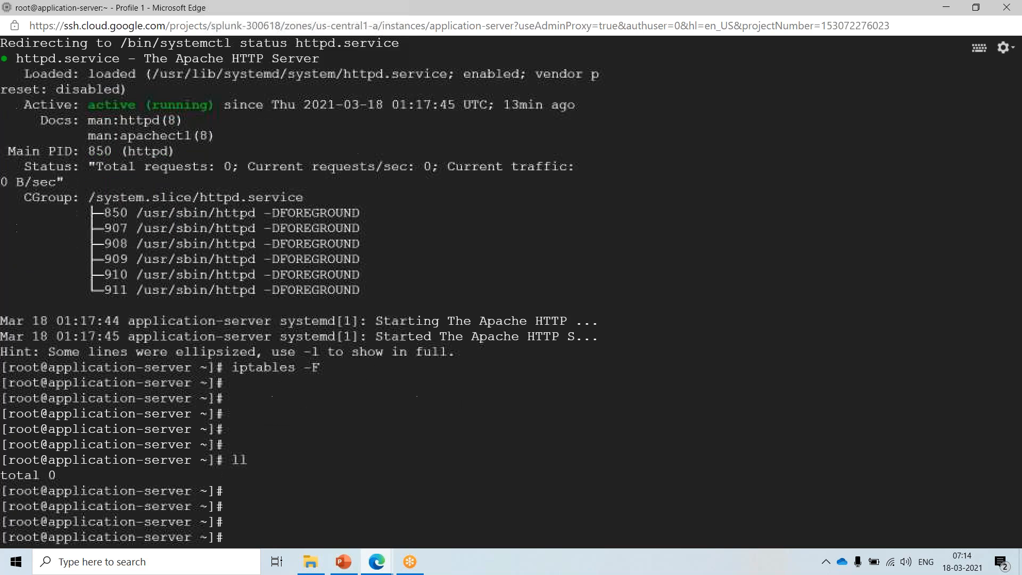
# - Clear the terminal screen, add blank prompt lines, and change to the /var/log/httpd/ directory
pyautogui.hotkey('ctrl', 'l')
pyautogui.press('Return')
pyautogui.press('Return')
pyautogui.press('Return')
pyautogui.write('cd ')
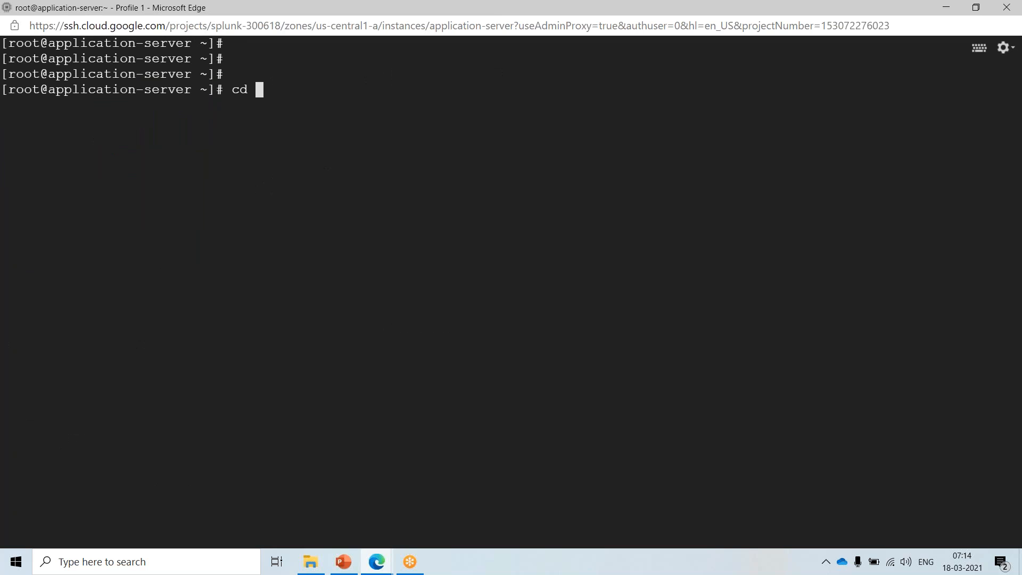
pyautogui.write('/var/log/htt')
pyautogui.press('Tab')
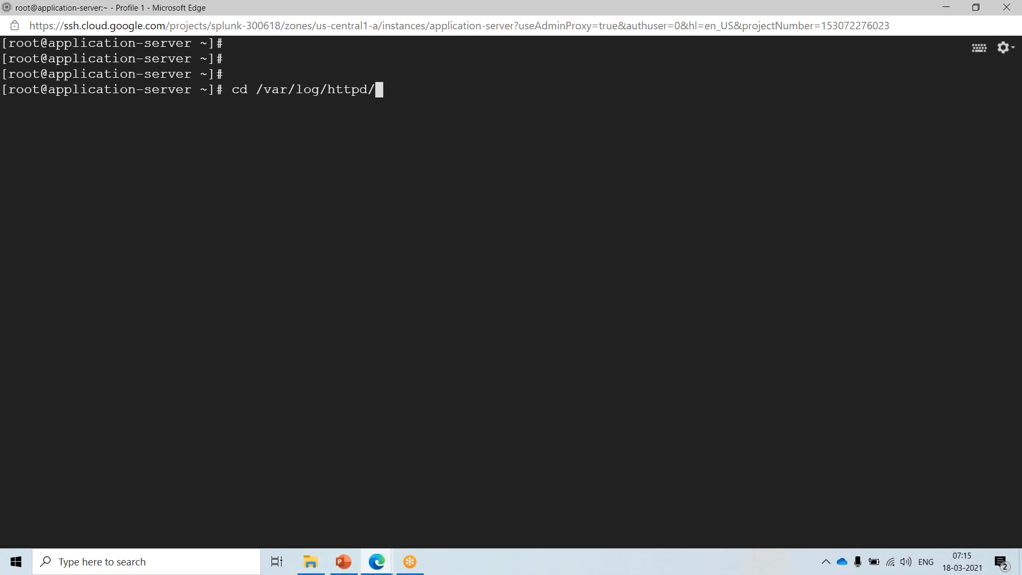
pyautogui.press('Return')
# - List the files in the Apache log directory with ll
pyautogui.write('ll')
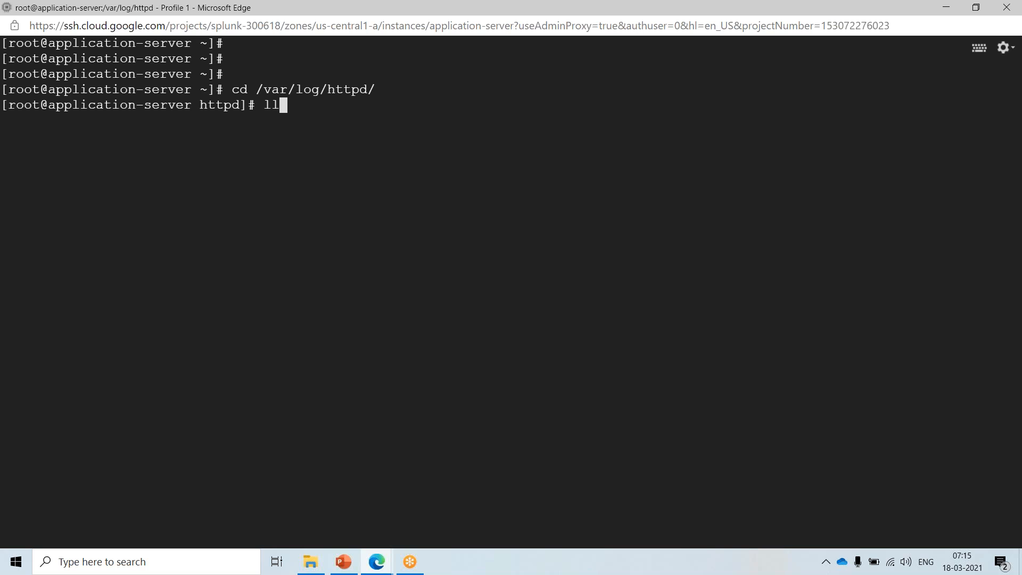
pyautogui.press('Return')
pyautogui.write('cd')
pyautogui.press('BackSpace')
pyautogui.press('BackSpace')
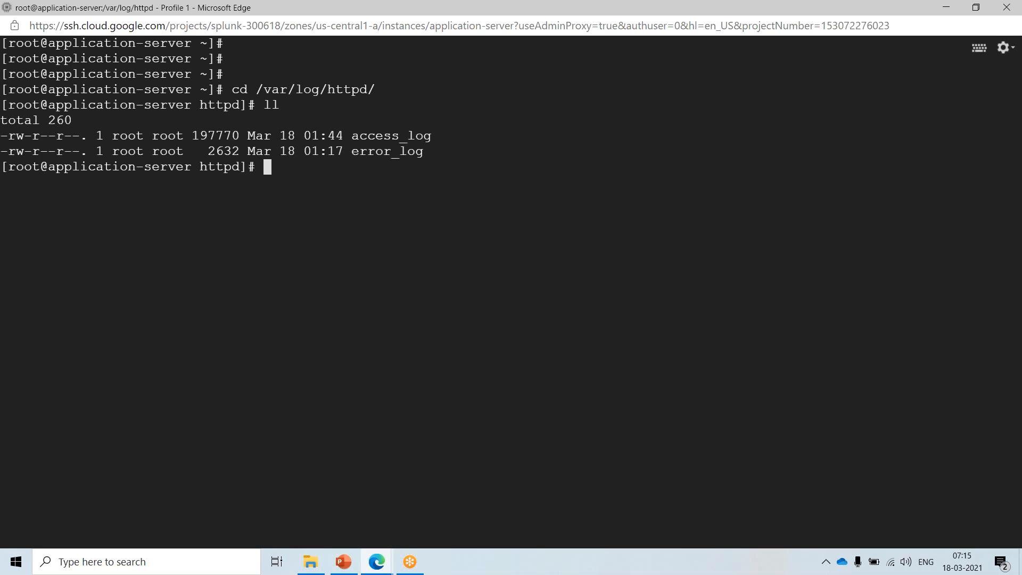
# - Follow the live entries of access_log with tail -f, and stop the command
pyautogui.write('tail -f a')
pyautogui.press('Tab')
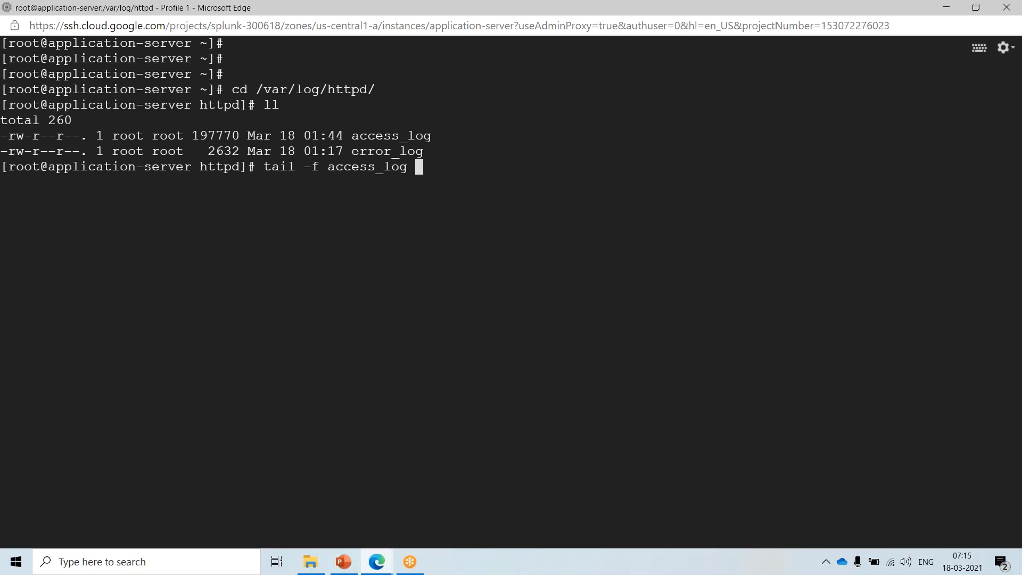
pyautogui.press('Return')
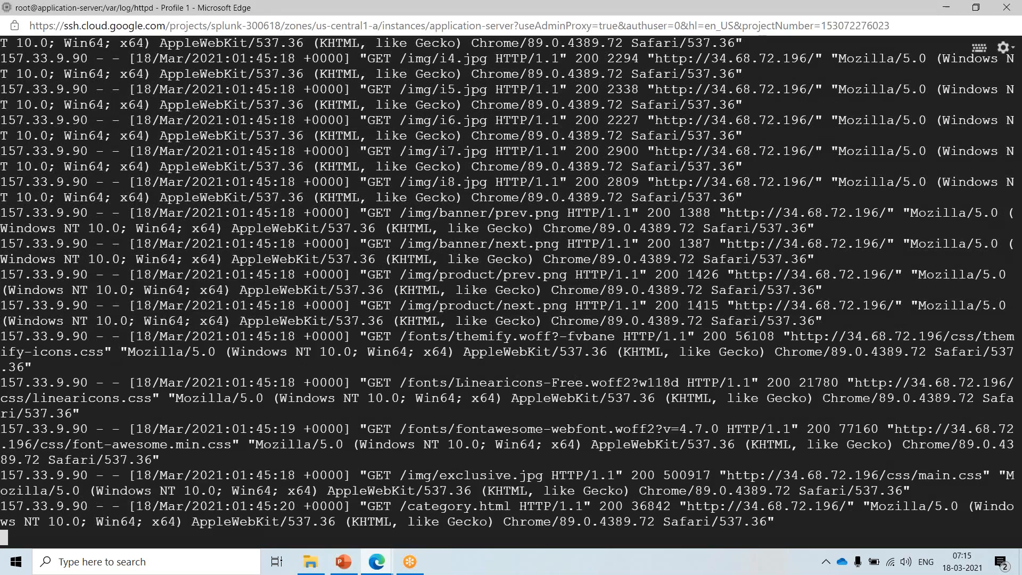
pyautogui.hotkey('ctrl', 'c')
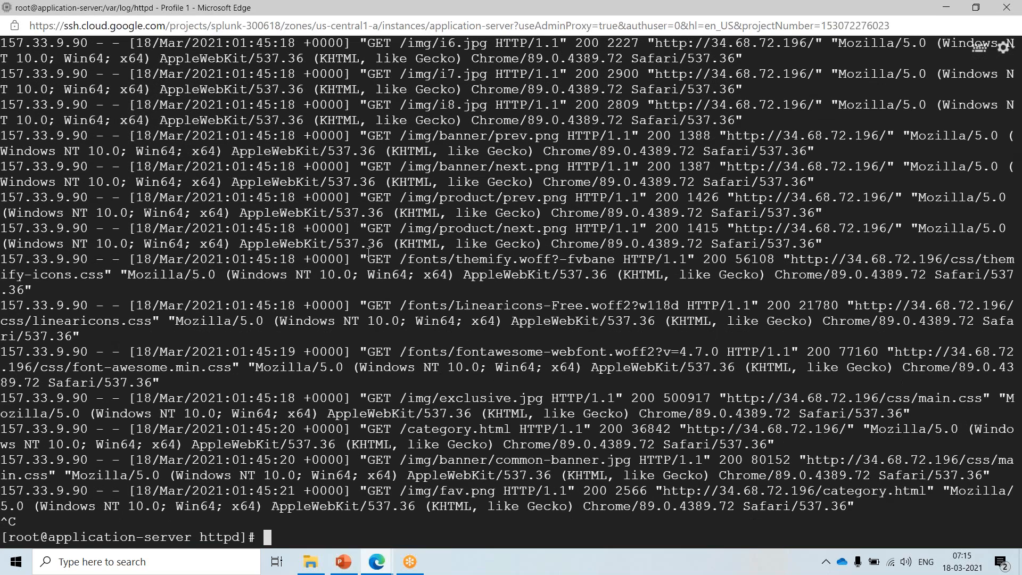
pyautogui.rightClick(567, 8)
pyautogui.click(596, 54)
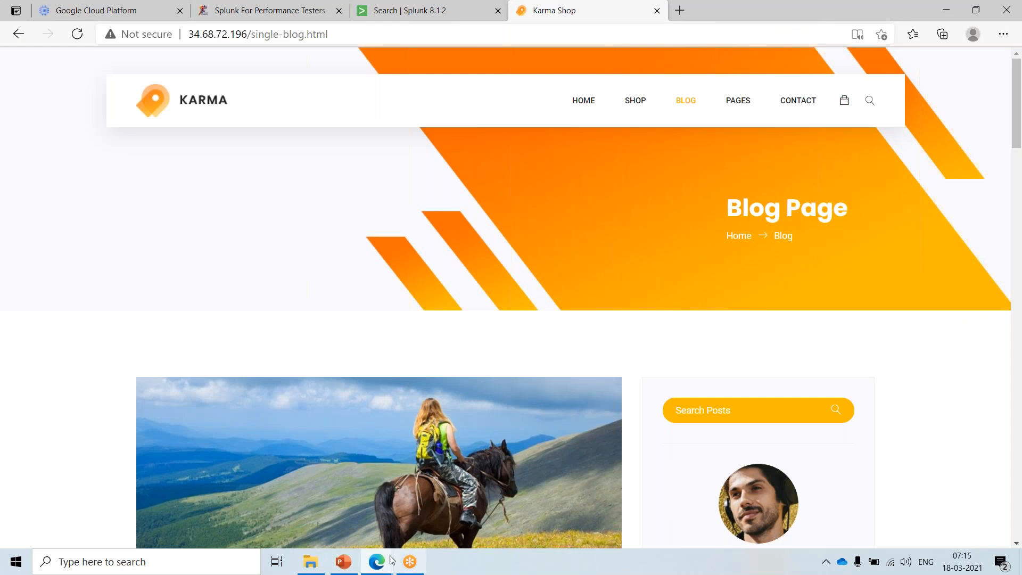
pyautogui.click(377, 562)
pyautogui.click(452, 495)
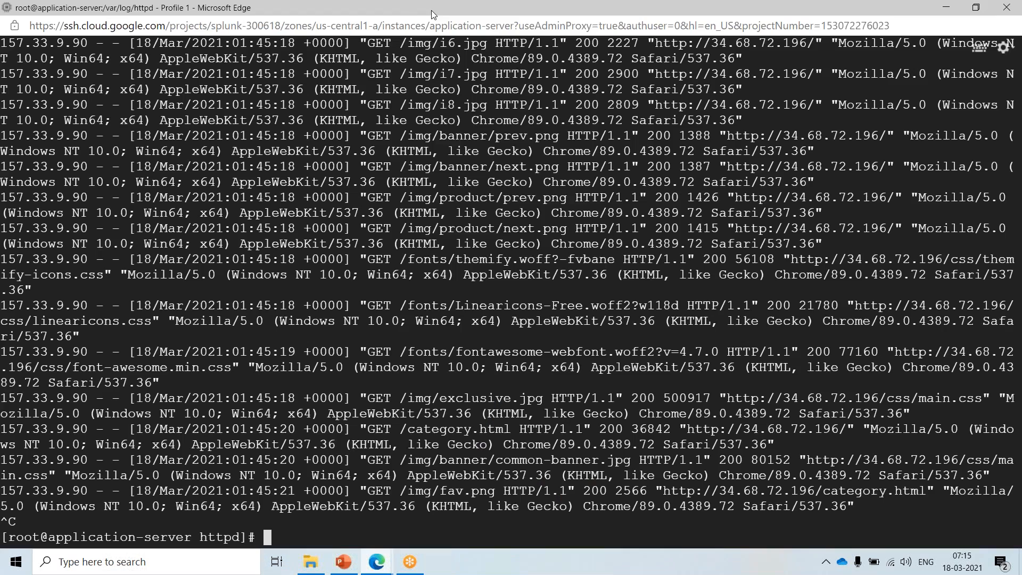
# - Minimize the SSH terminal, return to the Splunk search page, and rerun index=main over the 10 minute window
pyautogui.rightClick(431, 10)
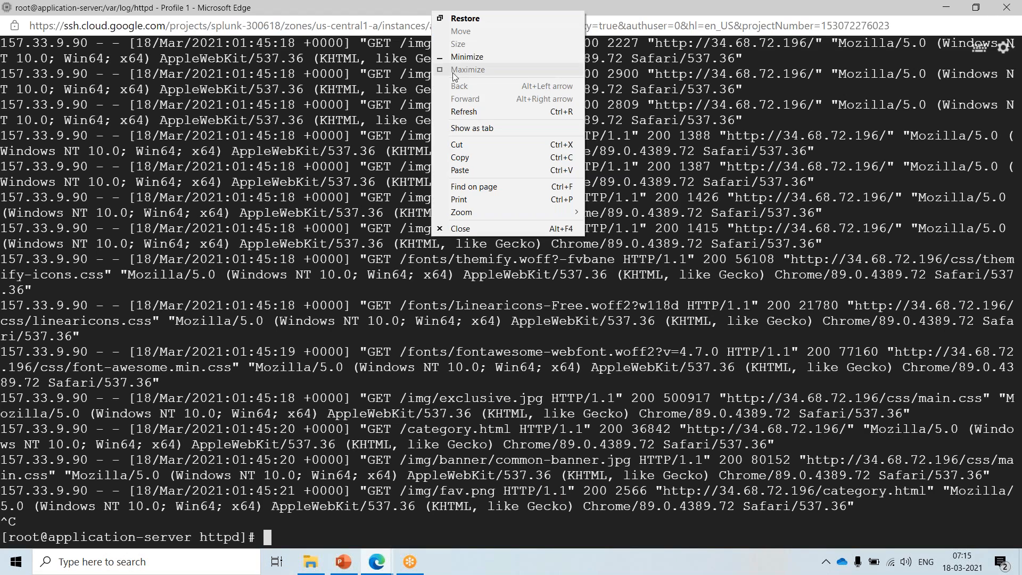
pyautogui.click(456, 56)
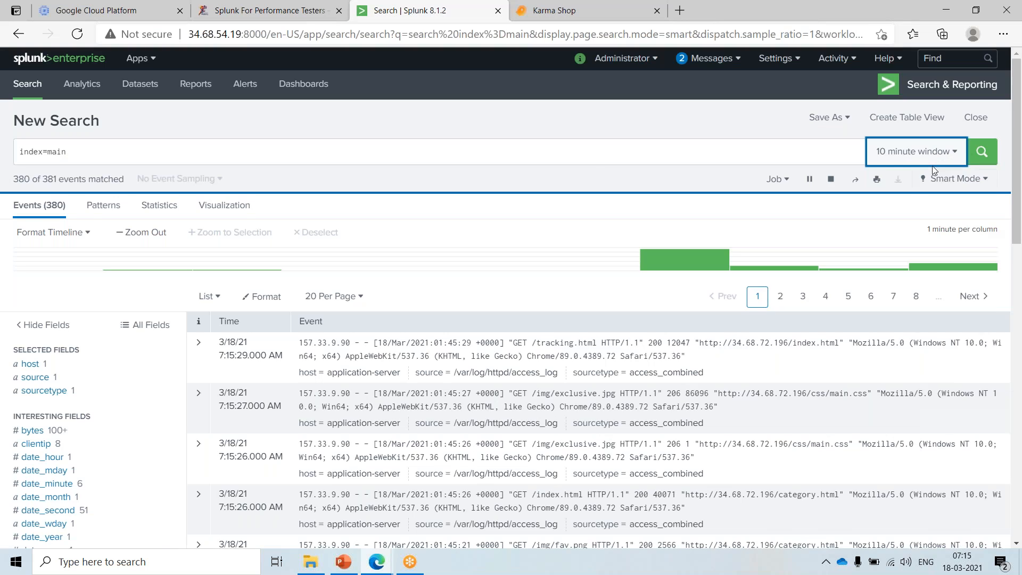
pyautogui.click(931, 158)
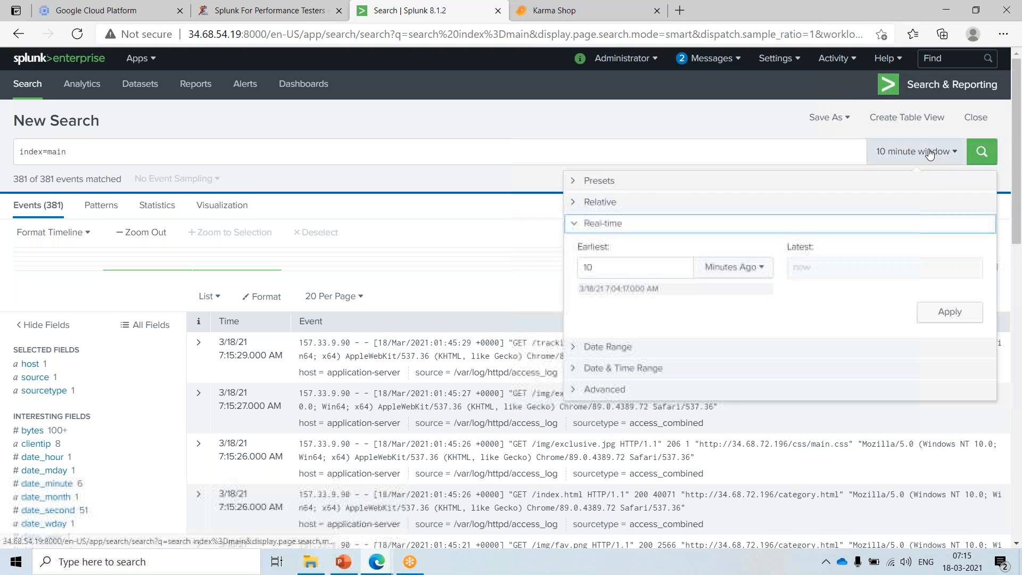
pyautogui.click(981, 153)
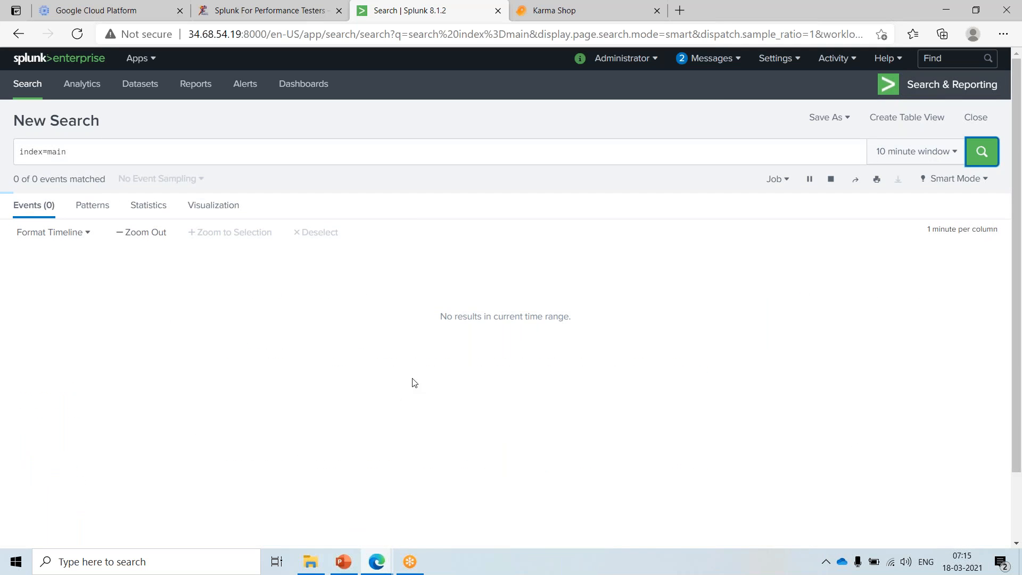
# - Examine the Apache access log events returned by the index=main search
pyautogui.scroll(-2, 513, 397)
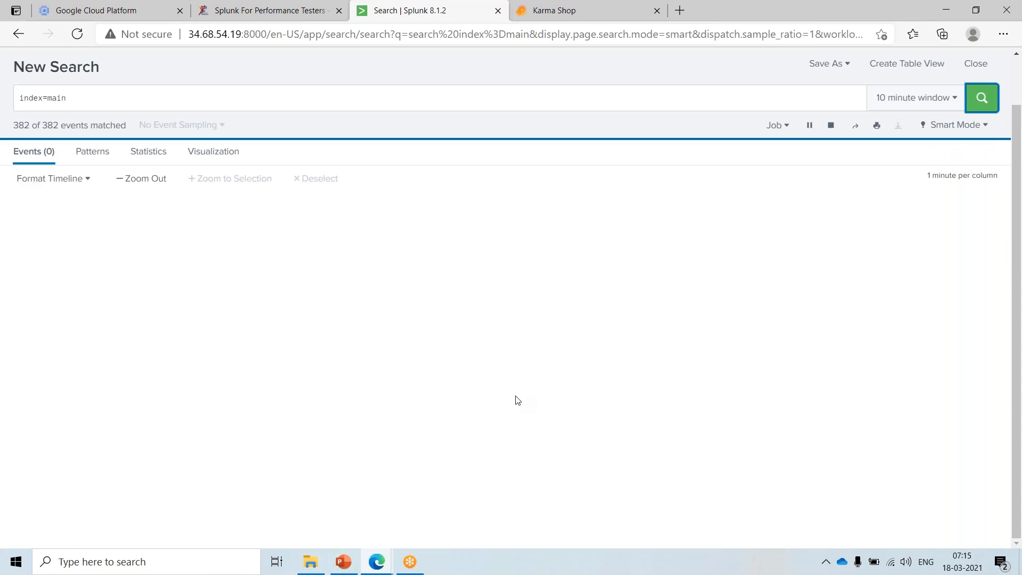
pyautogui.scroll(-2, 155, 286)
pyautogui.scroll(3, 155, 286)
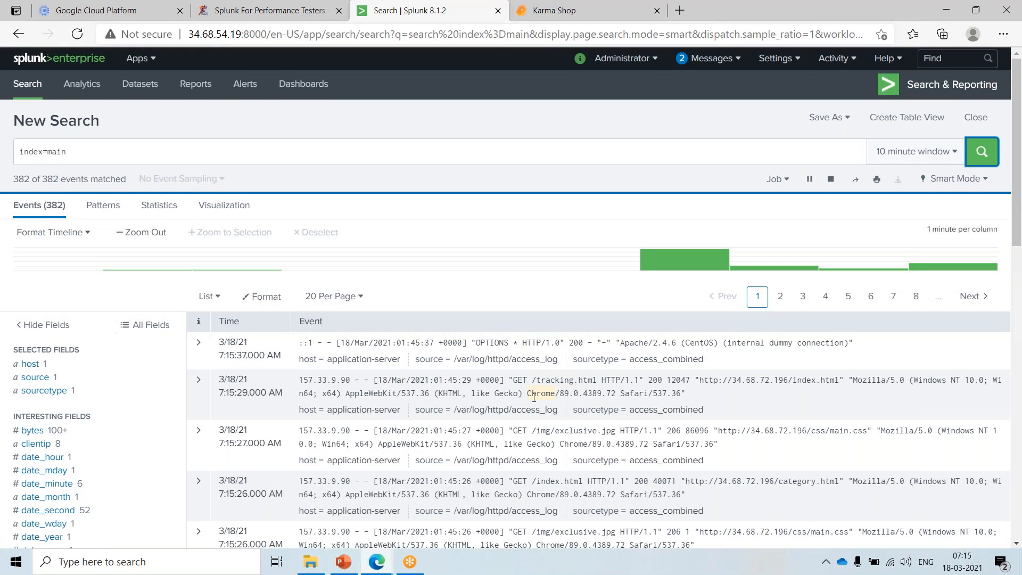
pyautogui.scroll(-4, 548, 418)
pyautogui.scroll(-6, 554, 416)
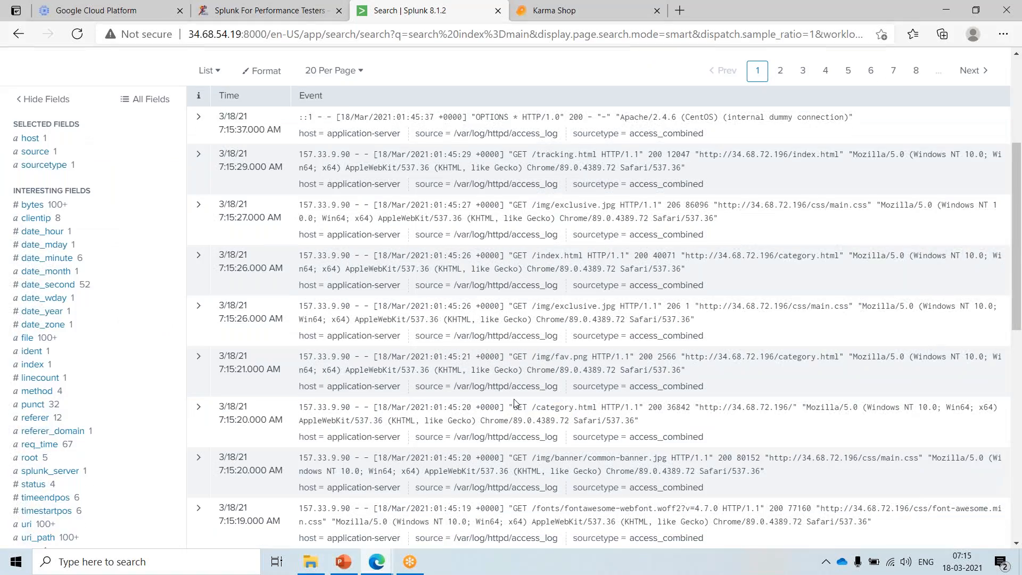
pyautogui.scroll(6, 538, 353)
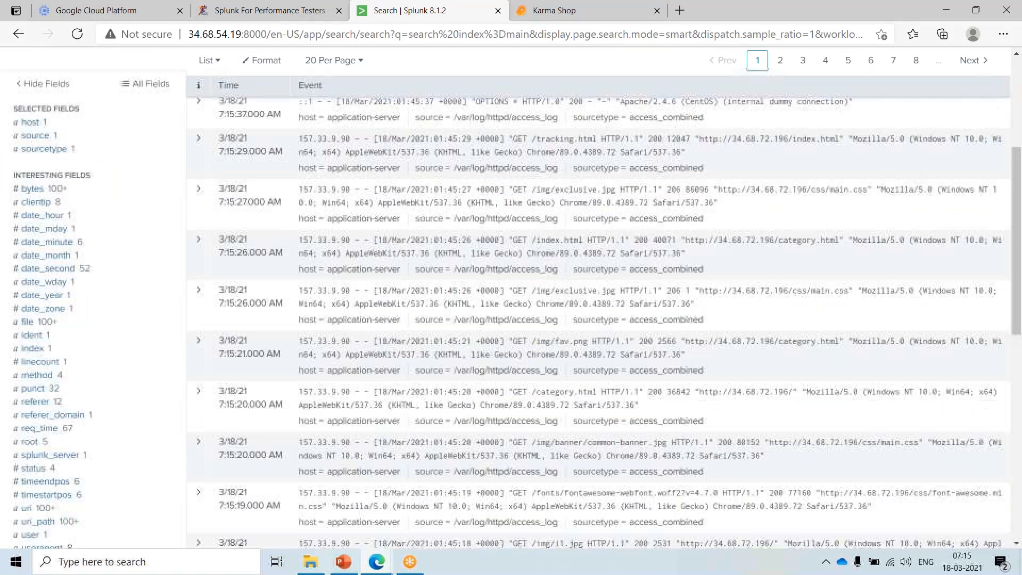
pyautogui.scroll(1, 567, 350)
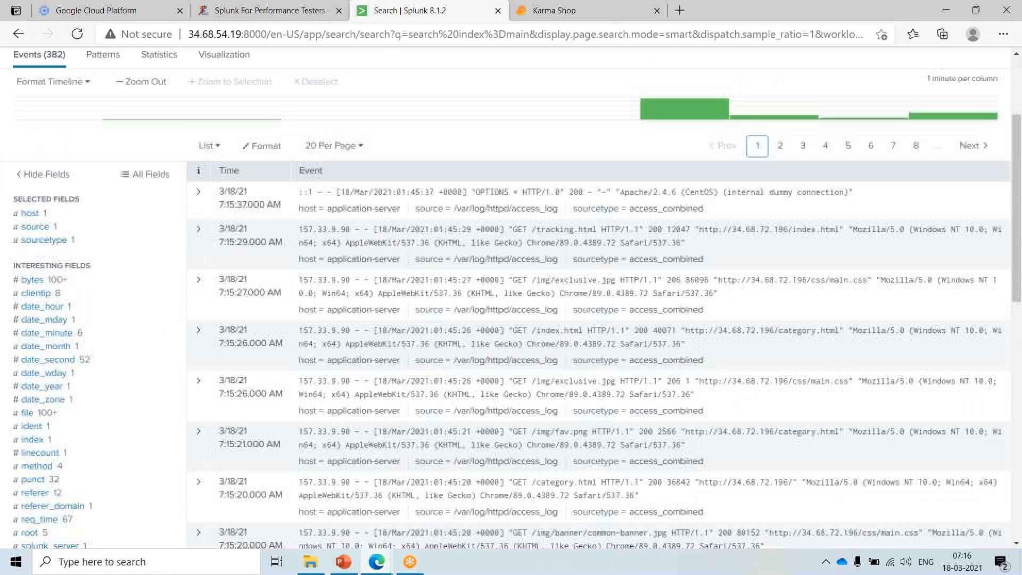
# - Switch to the Splunk_demo presentation, highlight the words "collect" and "search" on the What is splunk slide, and minimize PowerPoint
pyautogui.click(344, 562)
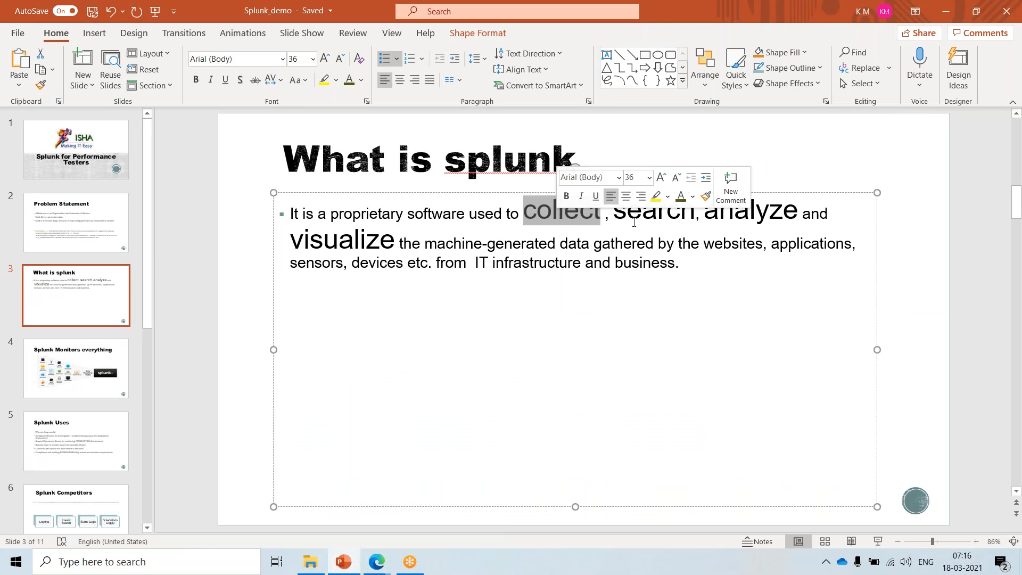
pyautogui.doubleClick(653, 210)
pyautogui.click(607, 438)
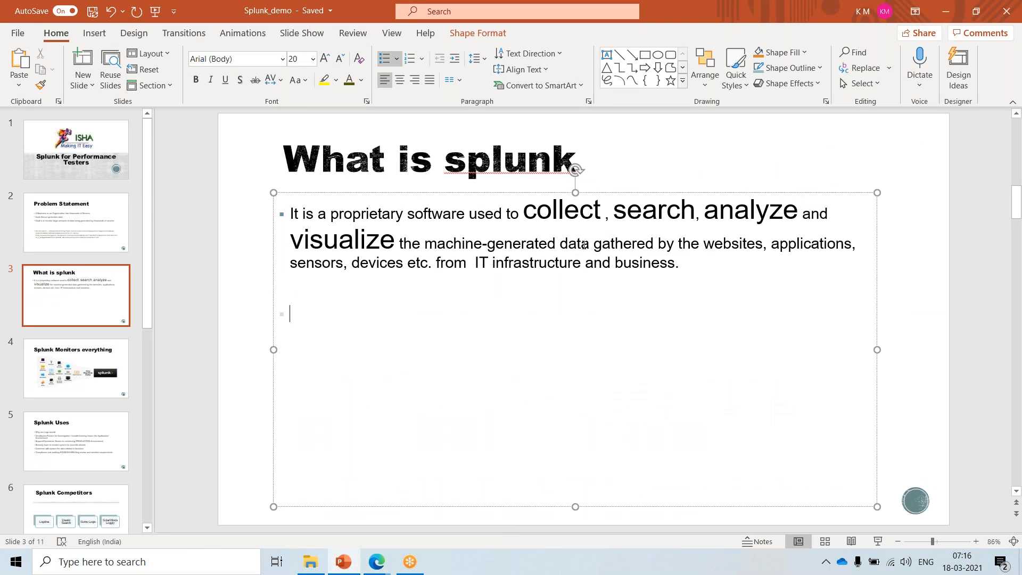
pyautogui.doubleClick(561, 212)
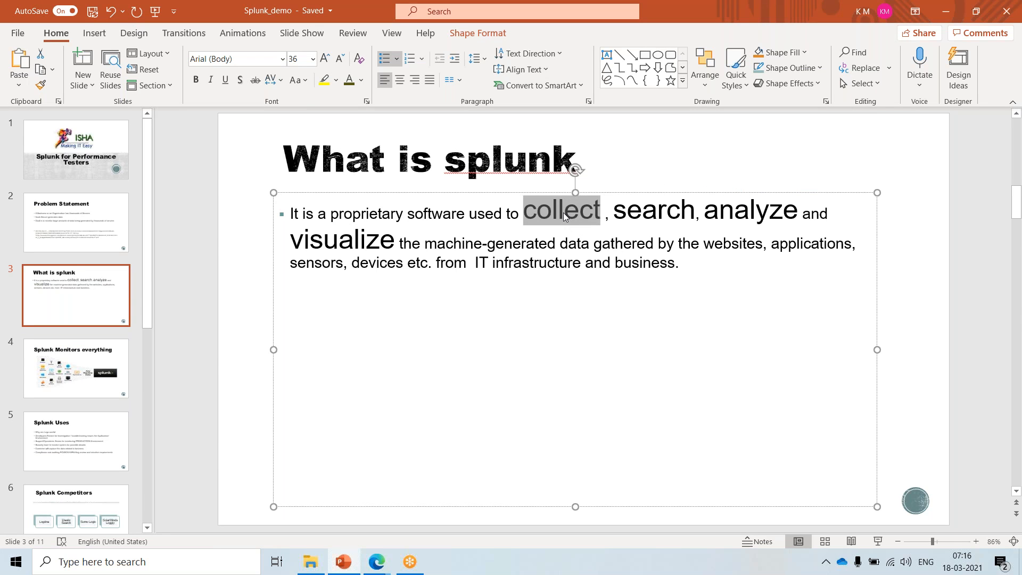
pyautogui.click(637, 215)
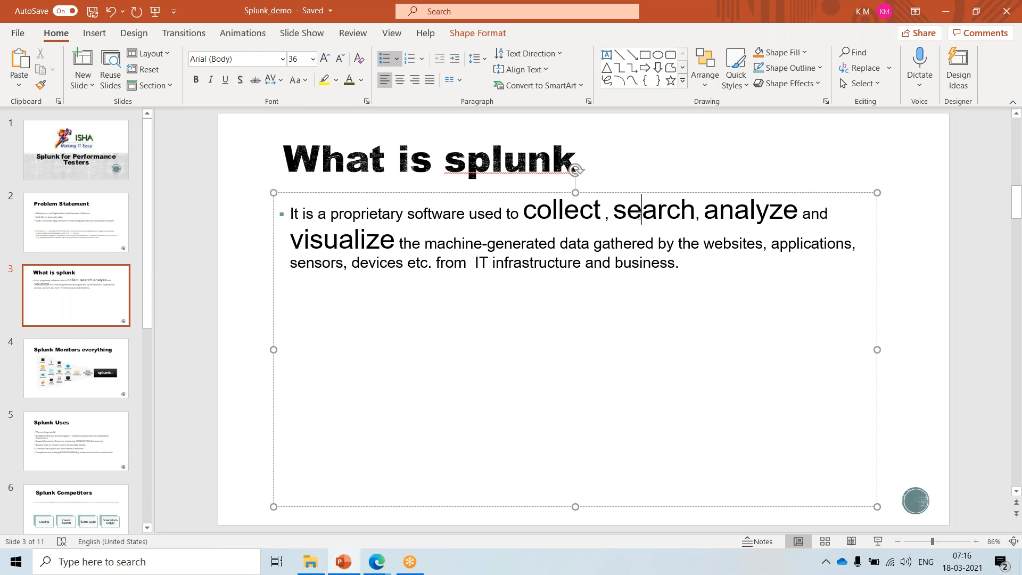
pyautogui.doubleClick(641, 215)
pyautogui.rightClick(672, 17)
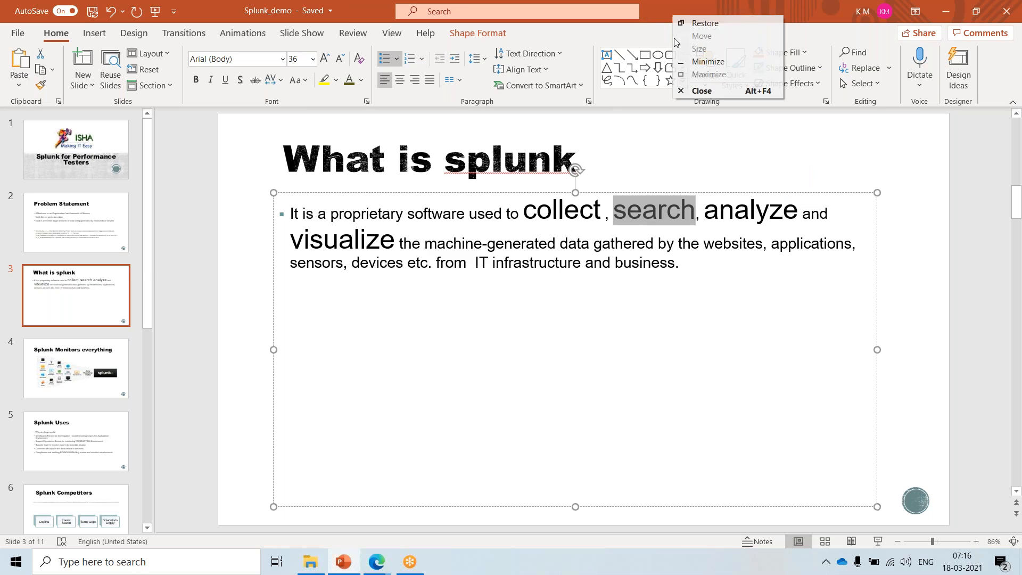
pyautogui.click(702, 63)
# - Look through the first page of index=main access log events again in Splunk
pyautogui.scroll(3, 243, 206)
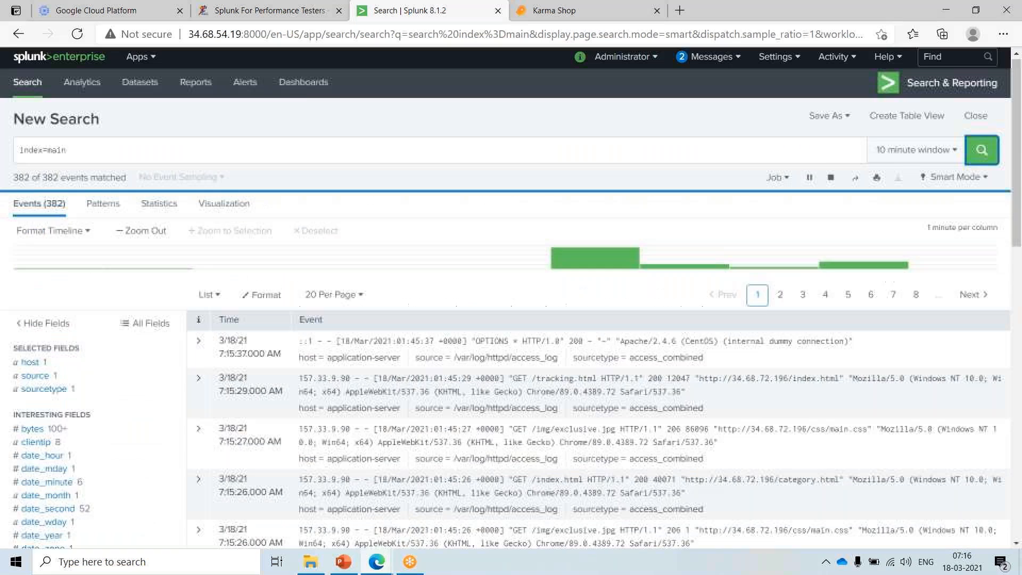
pyautogui.scroll(-4, 554, 430)
pyautogui.scroll(-5, 553, 430)
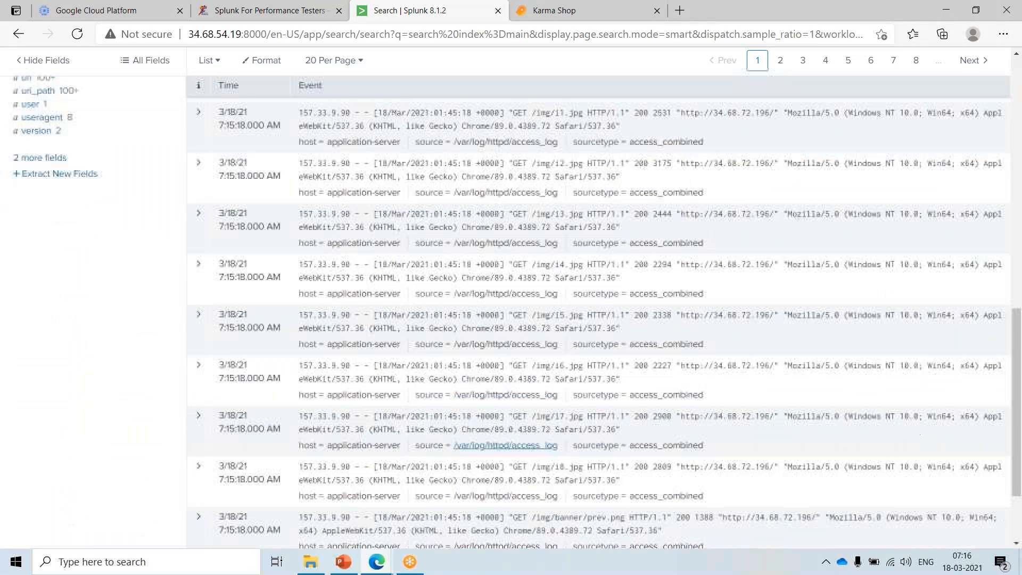
pyautogui.scroll(5, 479, 394)
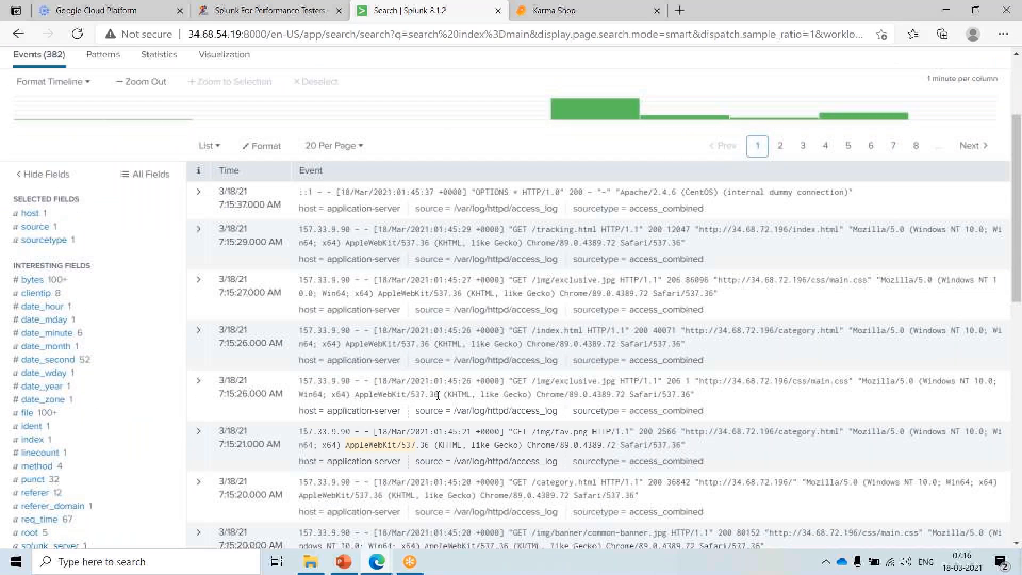
# - Switch back to the Splunk_demo presentation, highlight the word "analyze" in the definition, and minimize PowerPoint
pyautogui.click(344, 563)
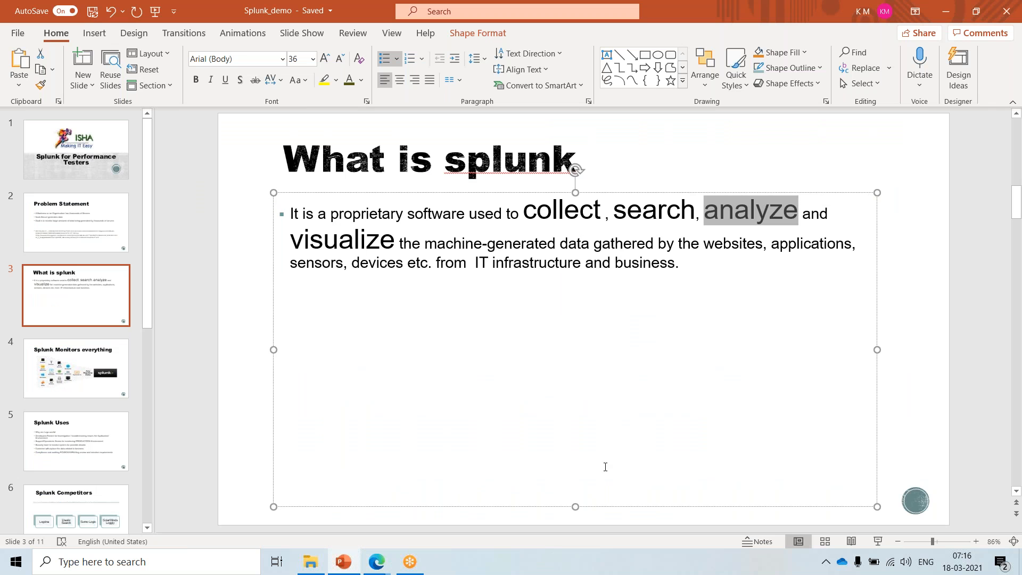
pyautogui.rightClick(694, 6)
pyautogui.click(699, 58)
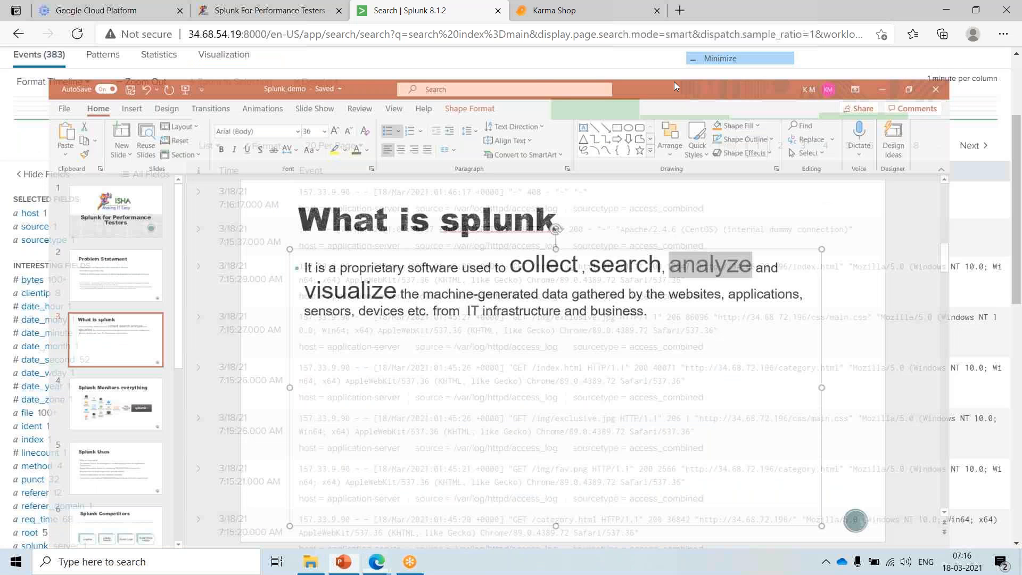
# - Open the value breakdown of the clientip field among the interesting fields
pyautogui.scroll(-3, 19, 407)
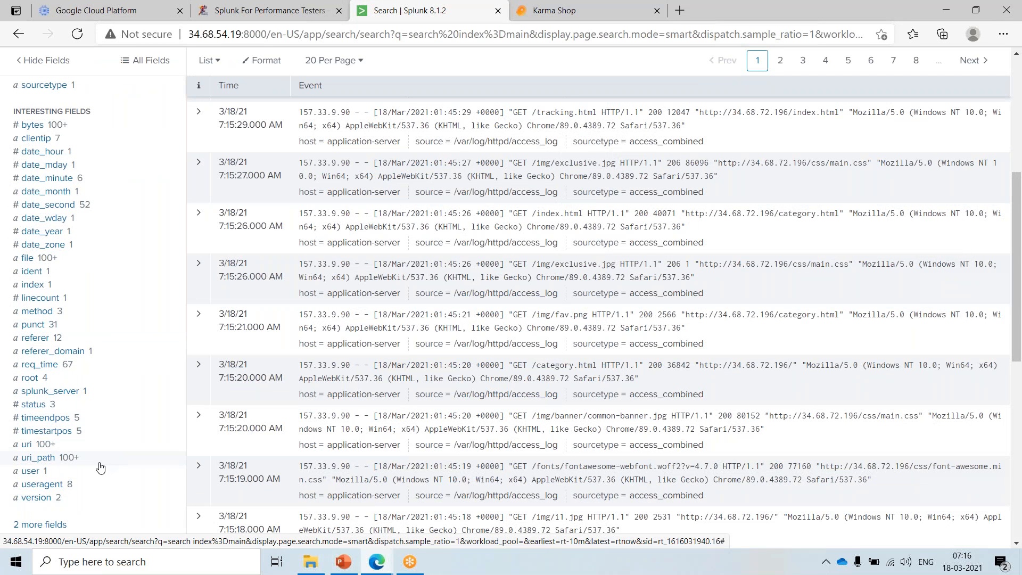
pyautogui.click(36, 139)
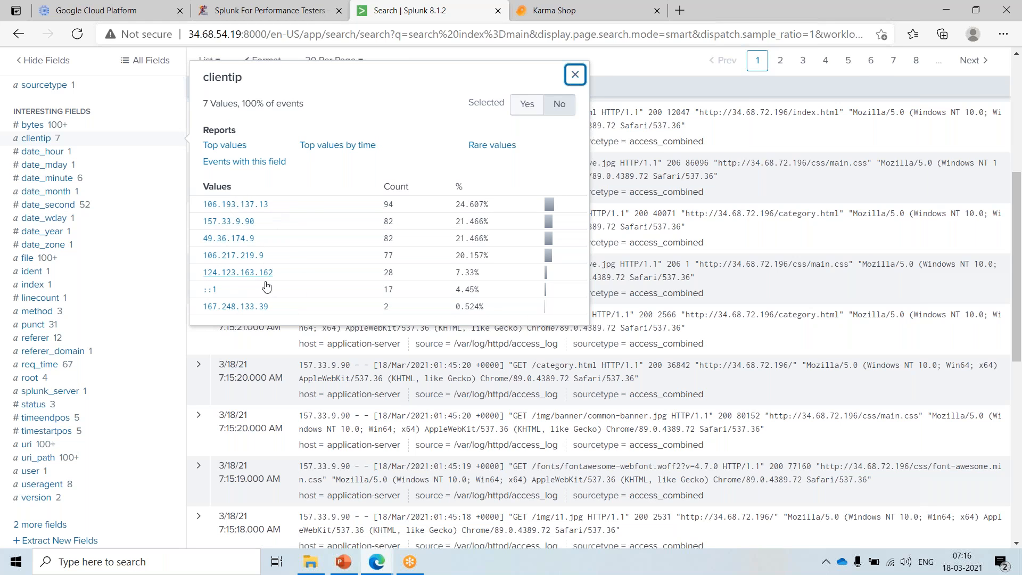
pyautogui.scroll(1, 230, 354)
pyautogui.scroll(5, 230, 354)
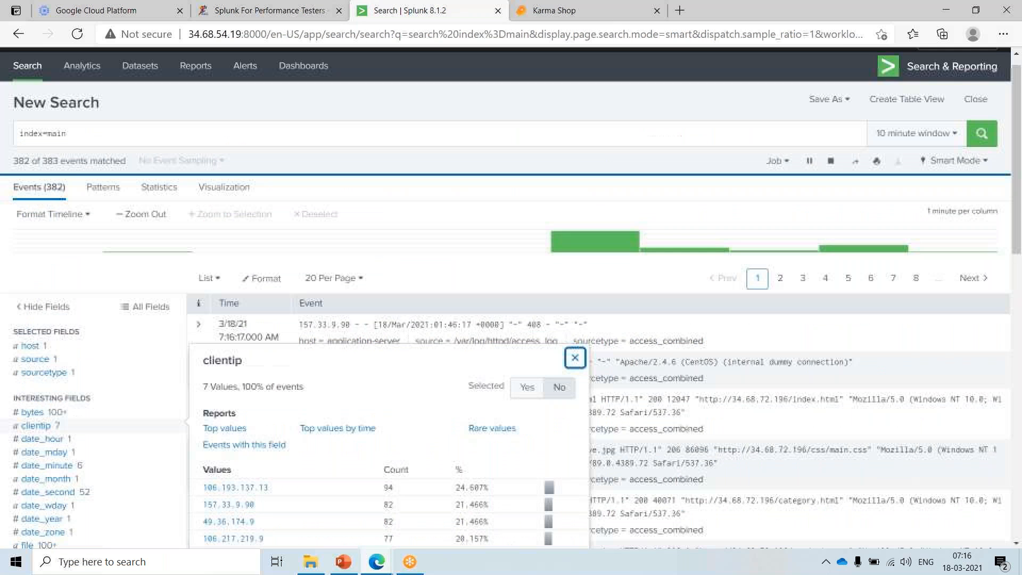
# - Extend the search query to index=main | stats dc(clientip) for a distinct count of client IPs
pyautogui.click(207, 157)
pyautogui.write('|')
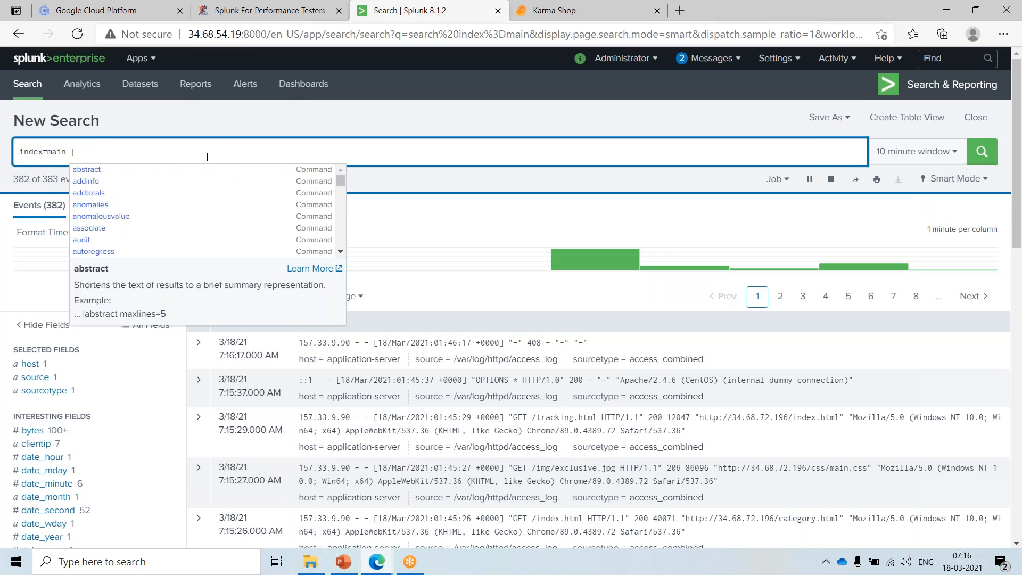
pyautogui.write(' stats dc(')
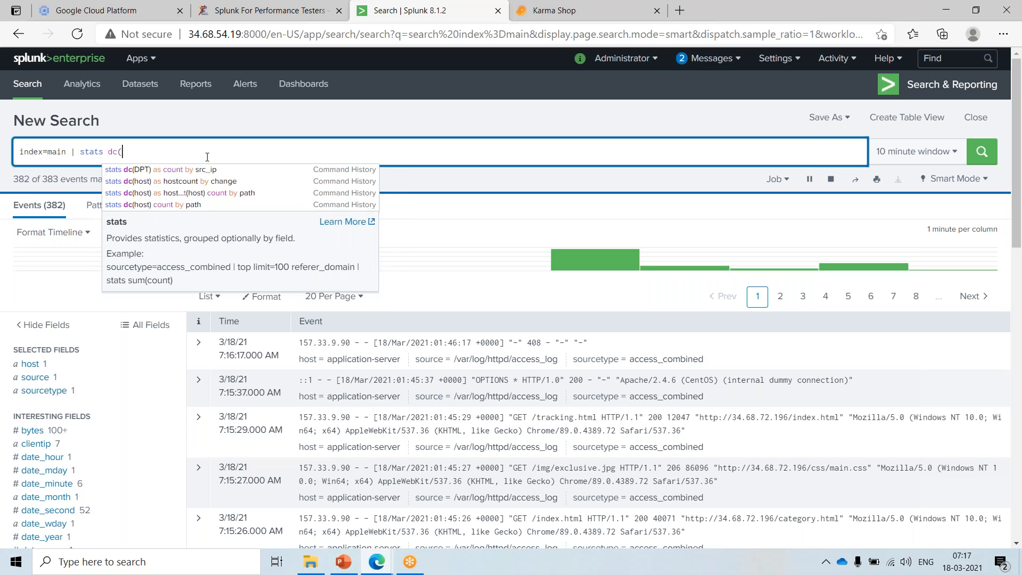
pyautogui.write('clientip')
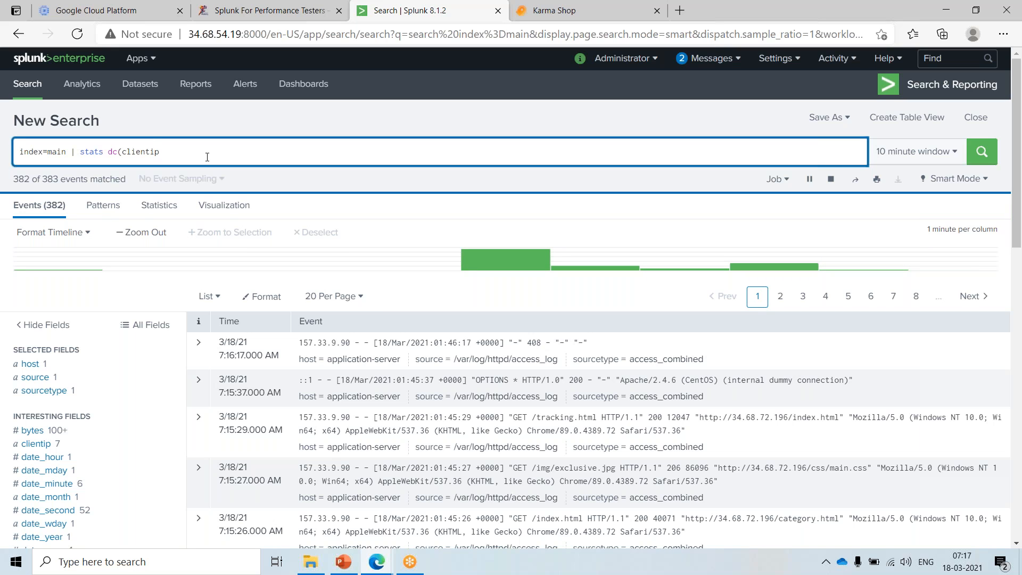
pyautogui.write(')')
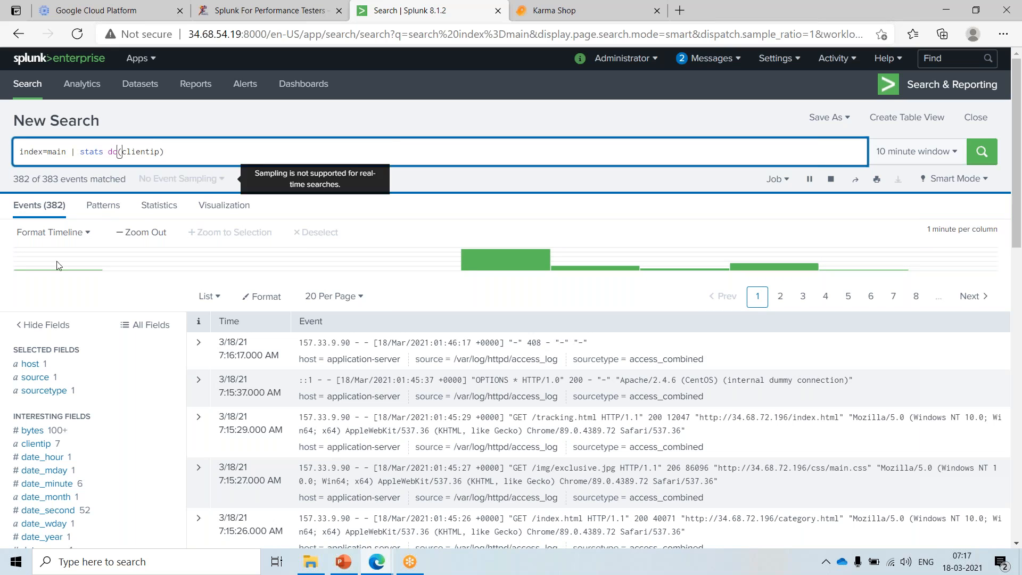
# - Run the distinct client IP count search and re-enter the query's closing parenthesis
pyautogui.click(987, 152)
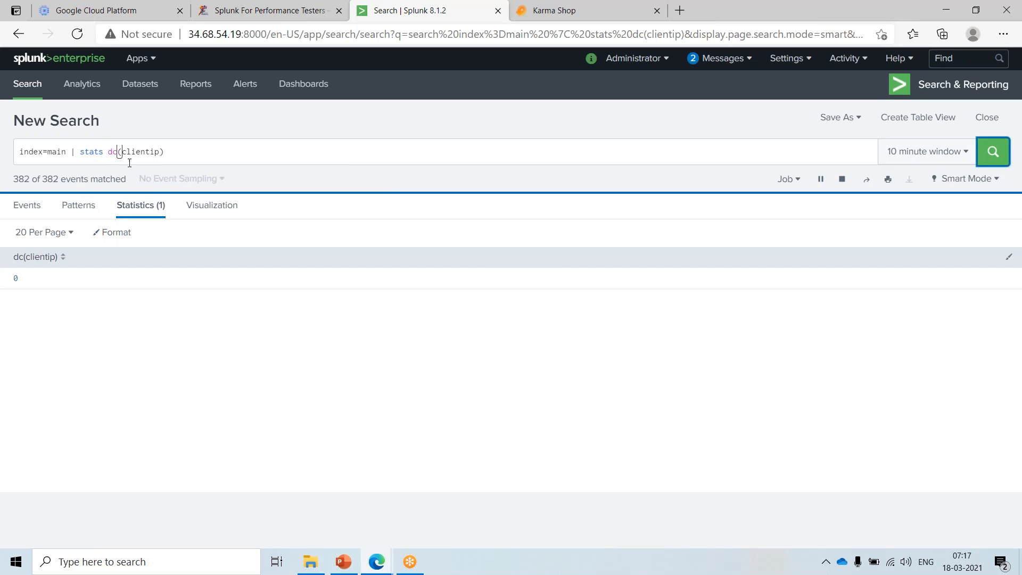
pyautogui.click(177, 153)
pyautogui.press('BackSpace')
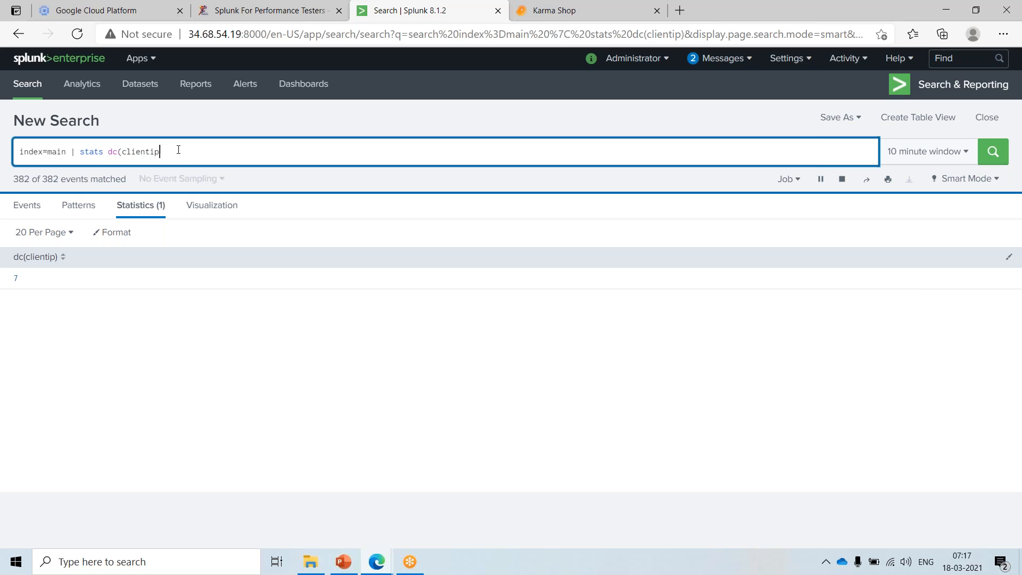
pyautogui.write(')')
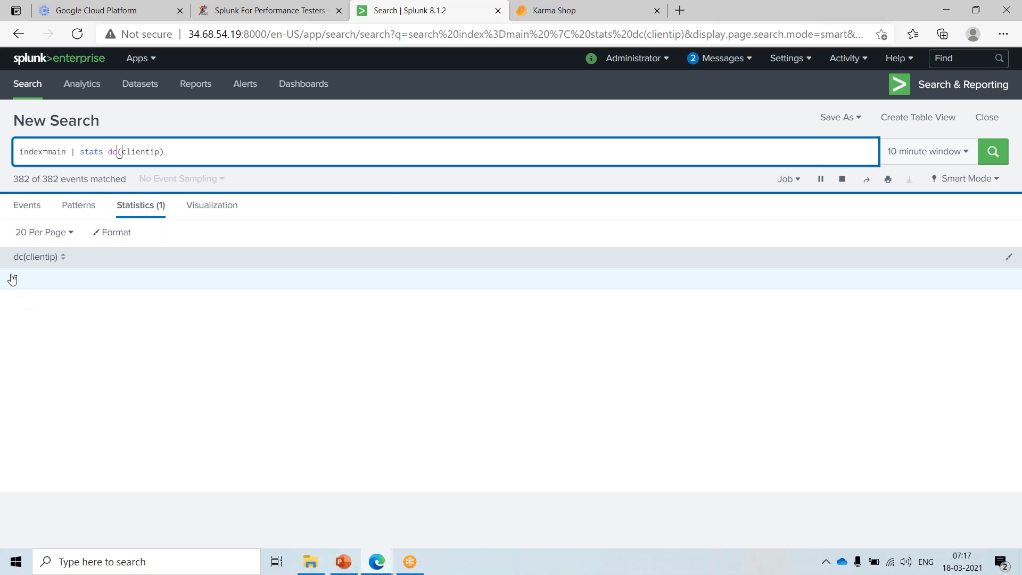
# - Display the distinct client IP count as a Single Value visualization and rerun the search
pyautogui.click(200, 211)
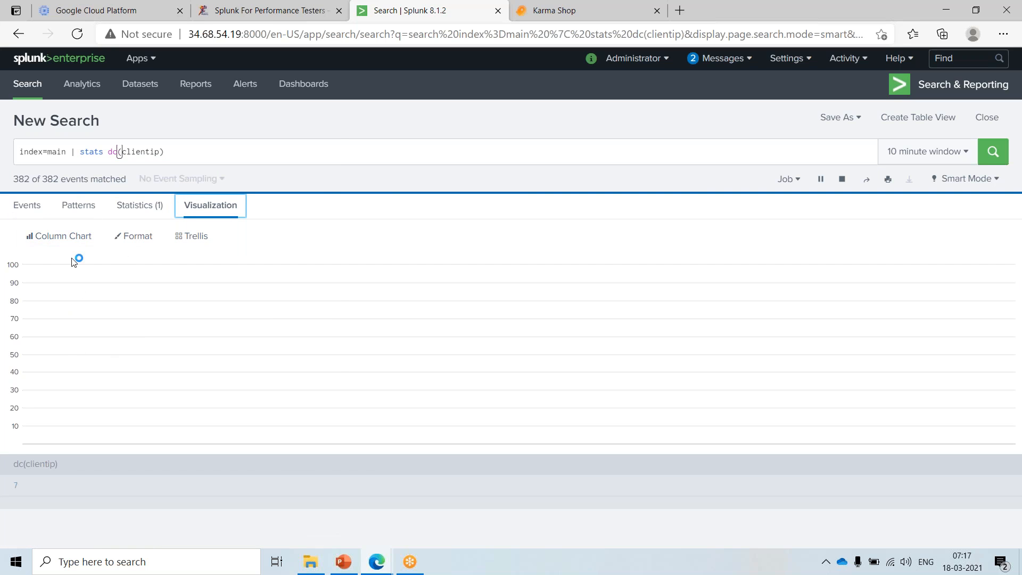
pyautogui.click(61, 236)
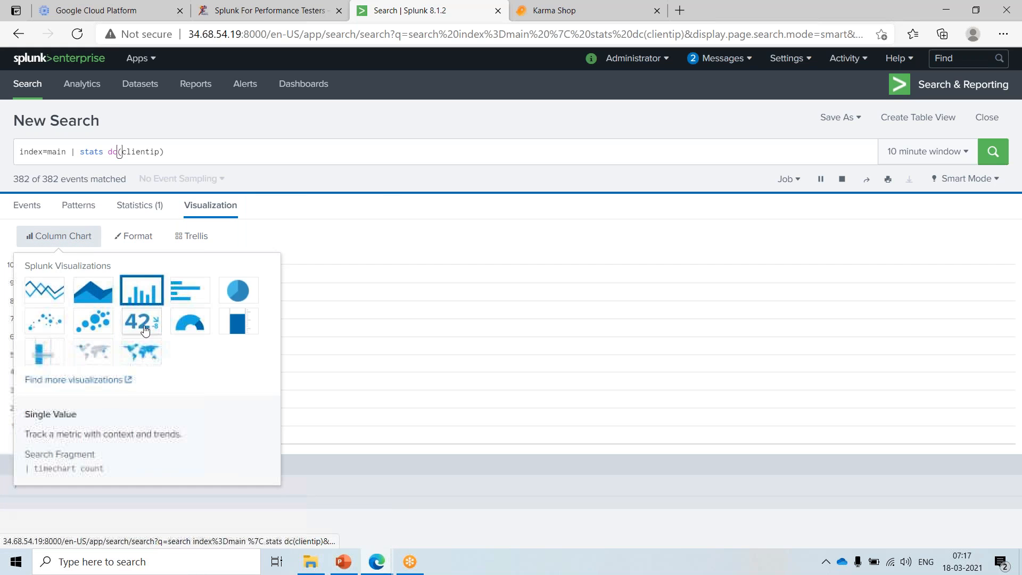
pyautogui.click(145, 330)
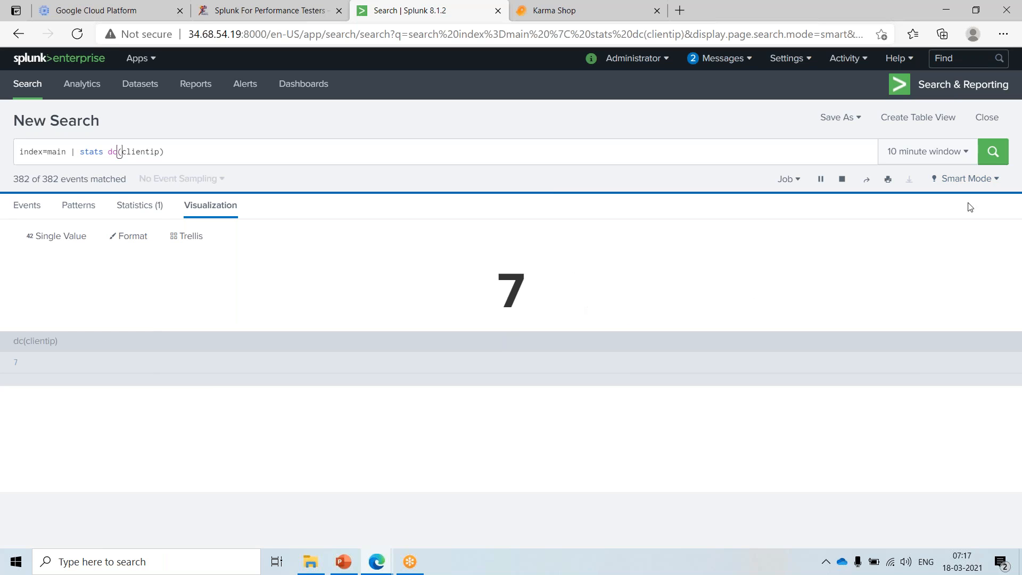
pyautogui.click(993, 151)
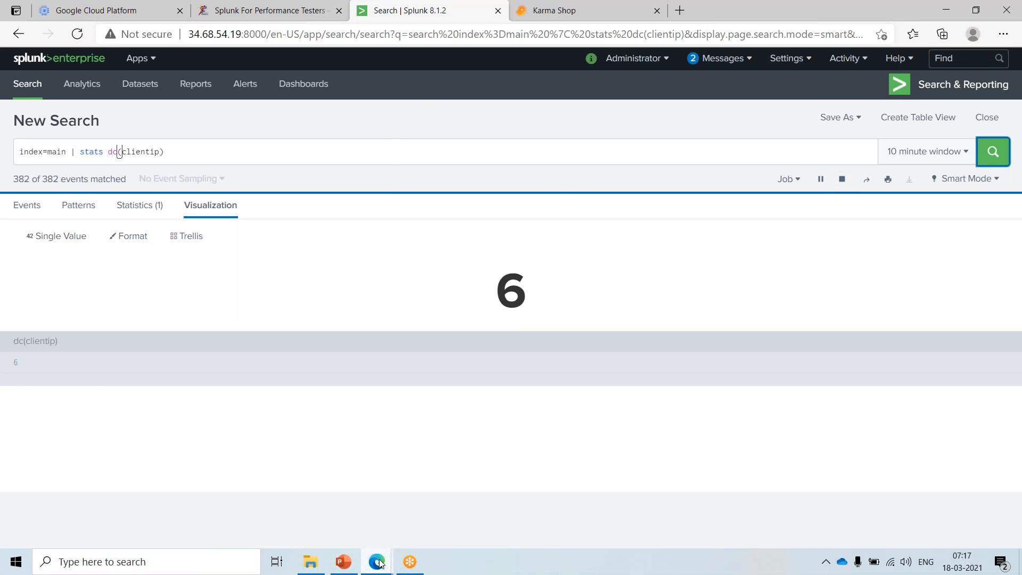
# - Set the search's real-time window to start 20 minutes ago and apply it
pyautogui.click(926, 151)
pyautogui.doubleClick(617, 268)
pyautogui.write('20')
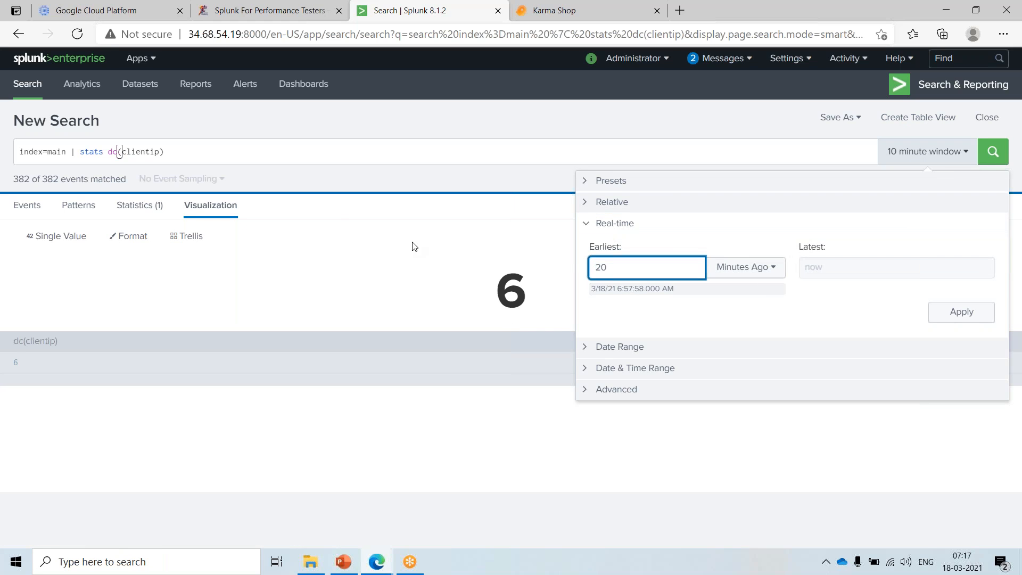
pyautogui.click(952, 318)
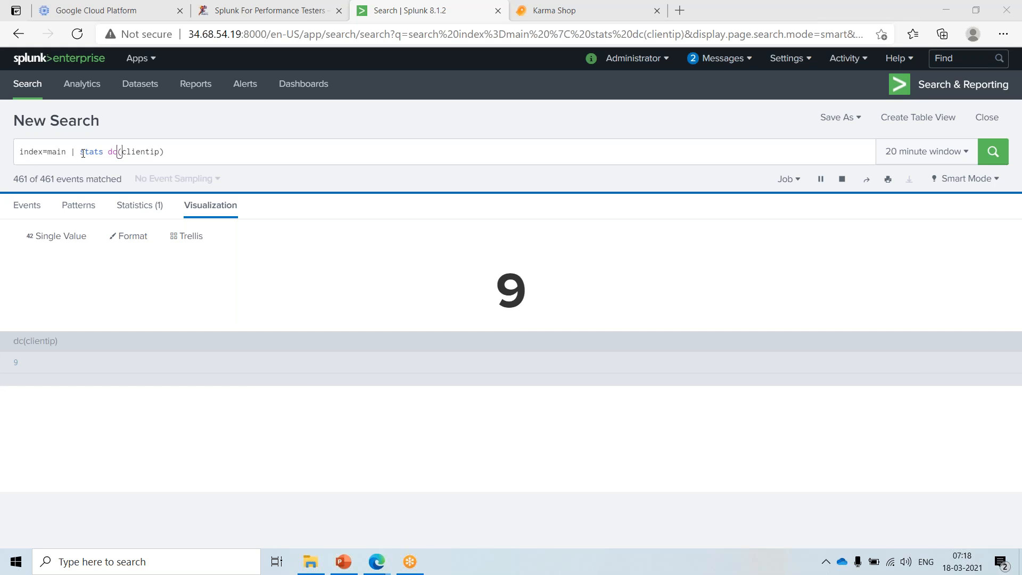
# - Switch to the Splunk_demo presentation in PowerPoint and highlight the words "visualize" and "analyze" in the Splunk definition
pyautogui.click(344, 562)
pyautogui.click(527, 377)
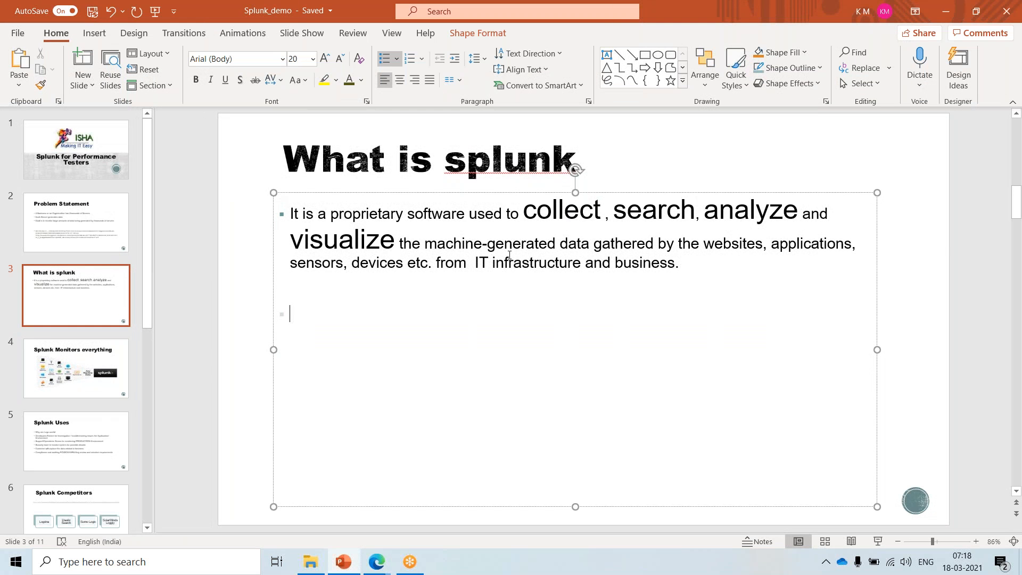
pyautogui.click(552, 220)
pyautogui.doubleClick(727, 212)
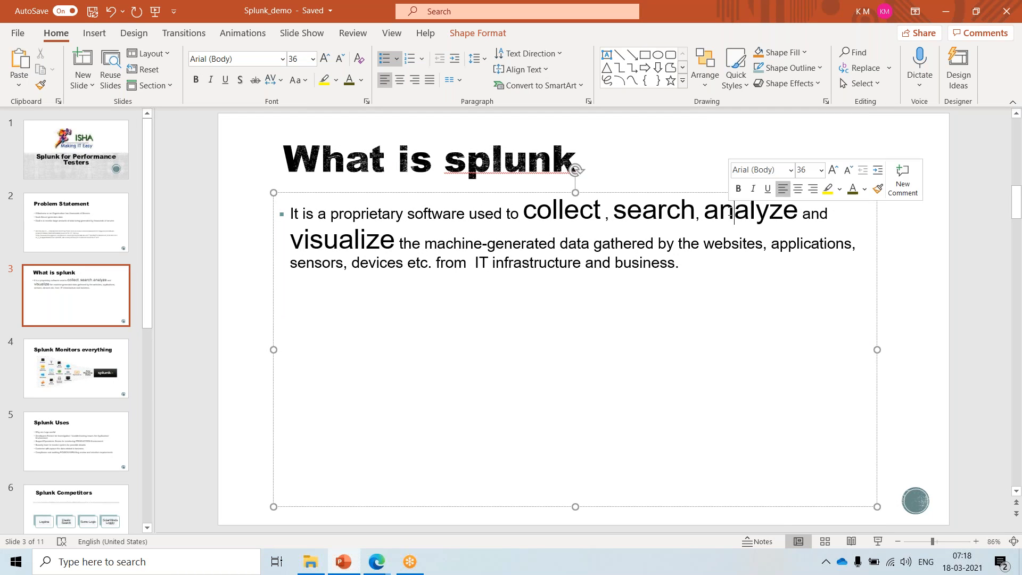
pyautogui.doubleClick(336, 248)
pyautogui.doubleClick(746, 210)
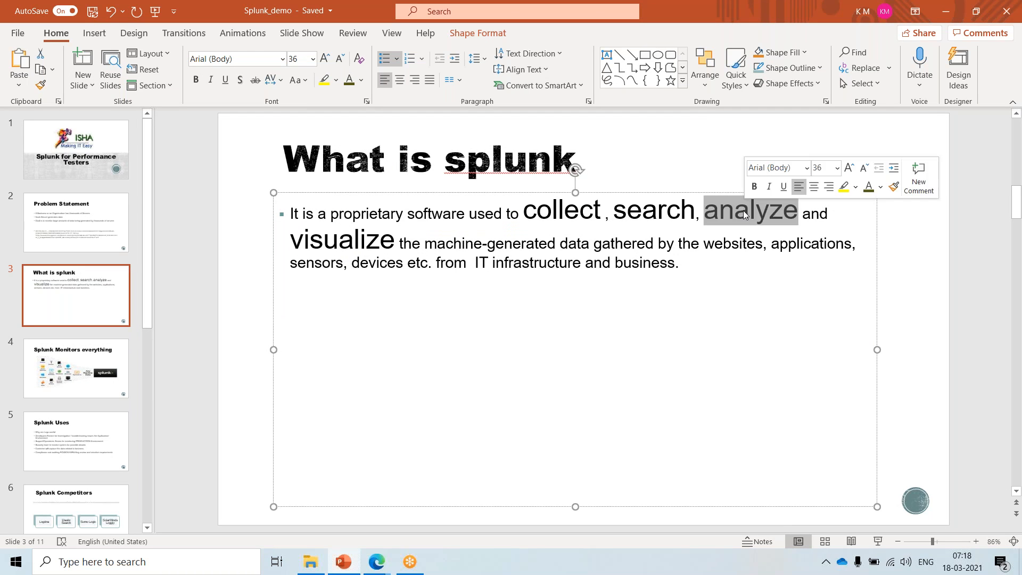
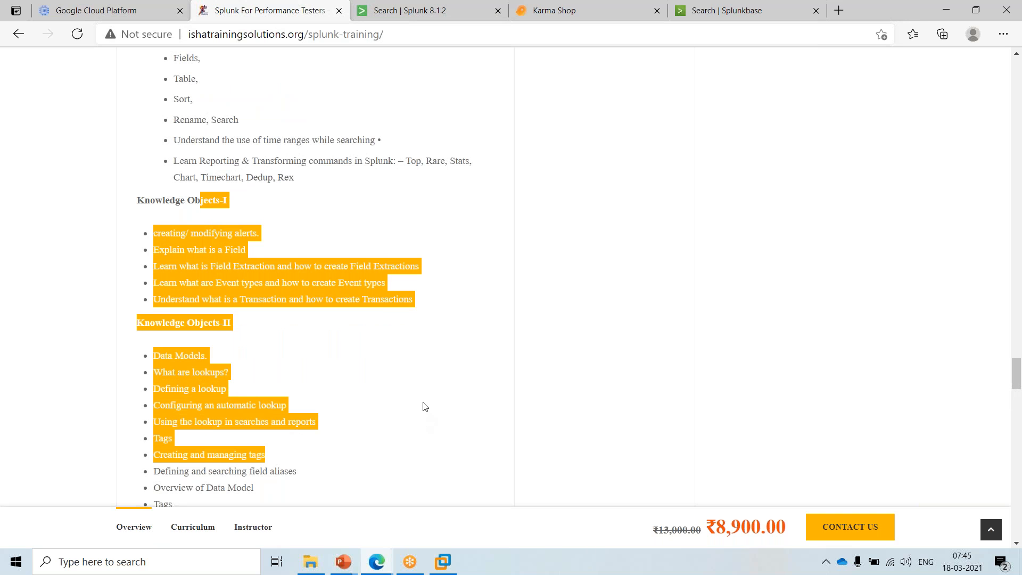
# - Look through the Knowledge Objects-II topics of the Splunk training course and highlight the one on alerts triggered on certain conditions
pyautogui.scroll(-5, 422, 407)
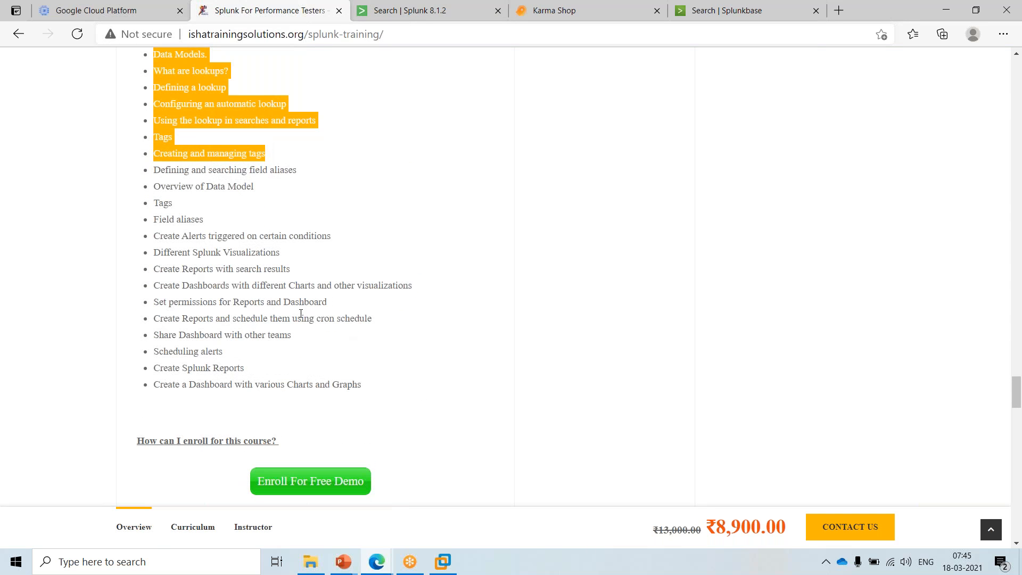
pyautogui.moveTo(198, 242); pyautogui.dragTo(288, 239)
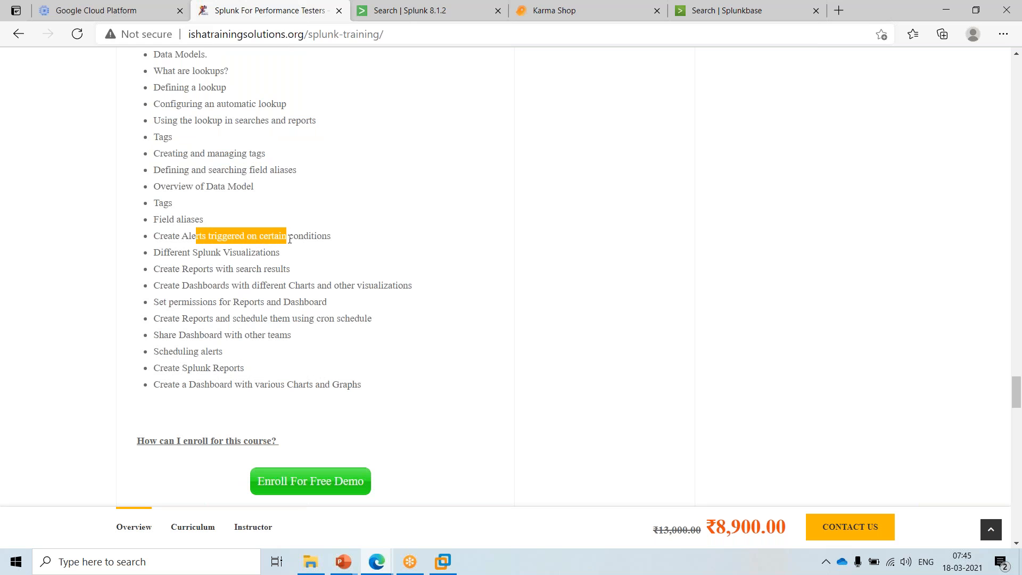
pyautogui.scroll(1, 254, 246)
pyautogui.scroll(5, 254, 246)
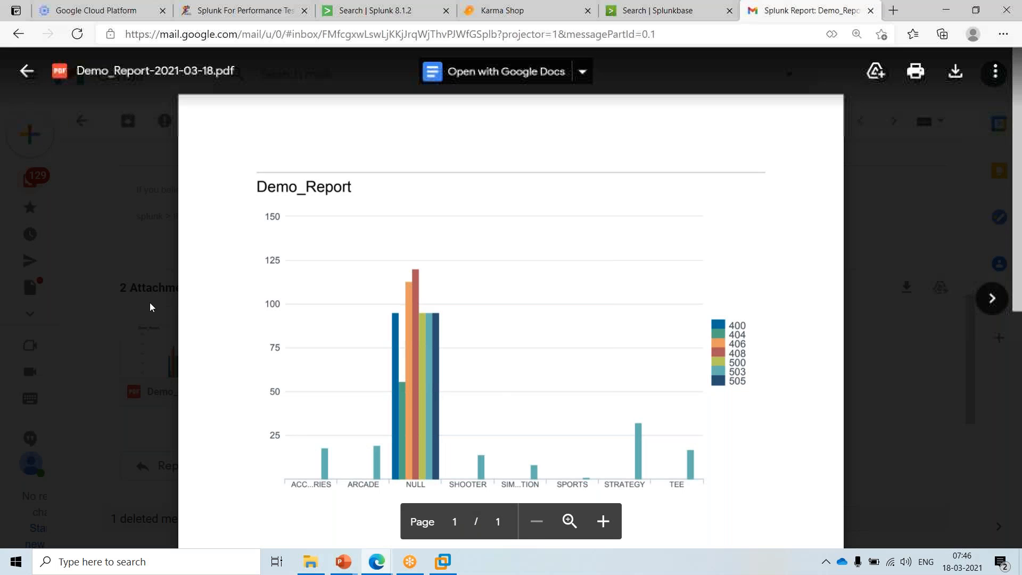
# - Close and reopen the Demo_Report-2021-03-18.pdf attachment of the Splunk report email, and view its chart
pyautogui.press('Escape')
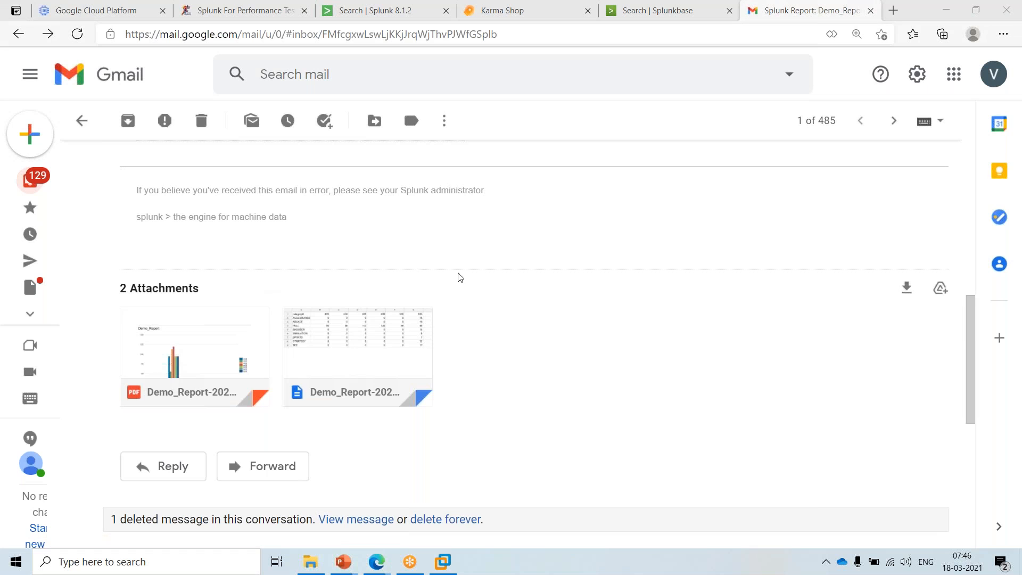
pyautogui.click(215, 344)
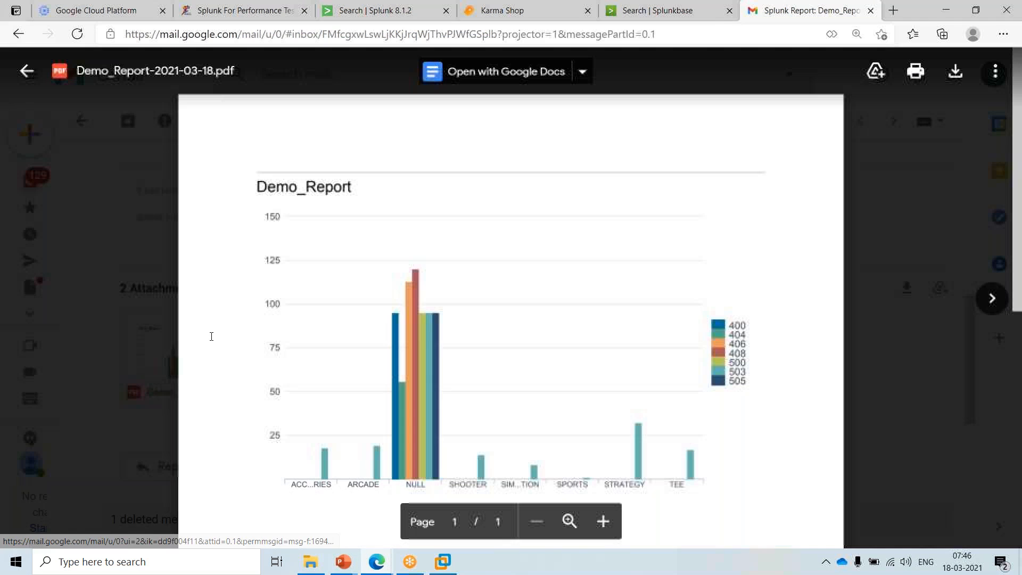
pyautogui.scroll(-2, 395, 394)
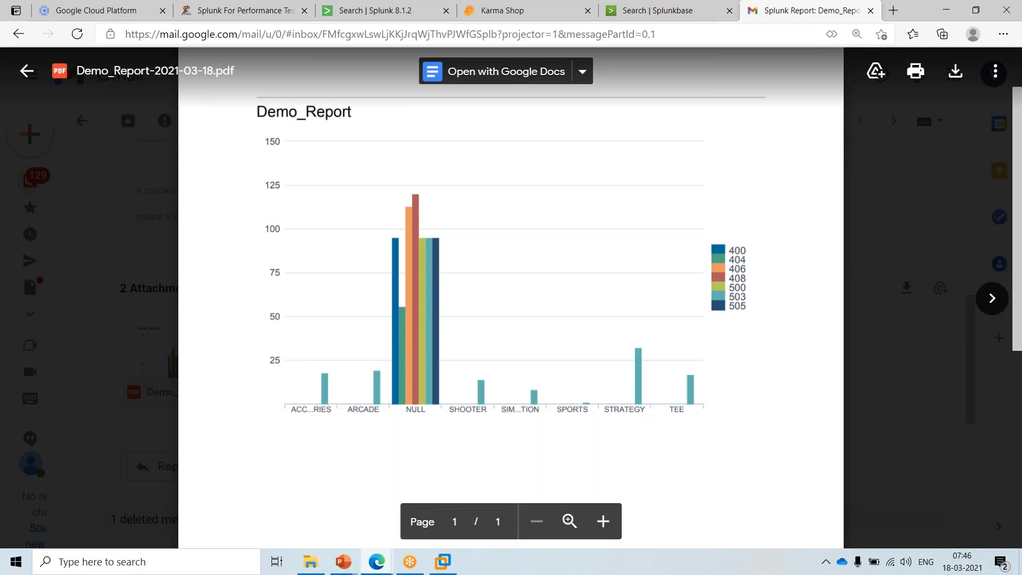
pyautogui.click(905, 232)
# - Switch back to Splunk and open the Splunk-Dashboard-1 dashboard
pyautogui.click(379, 9)
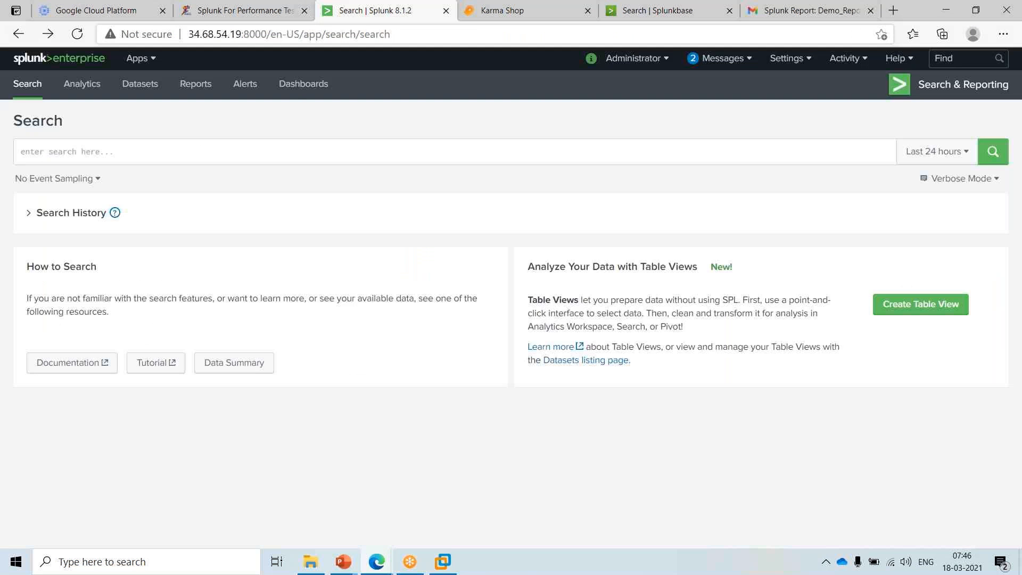
pyautogui.click(296, 84)
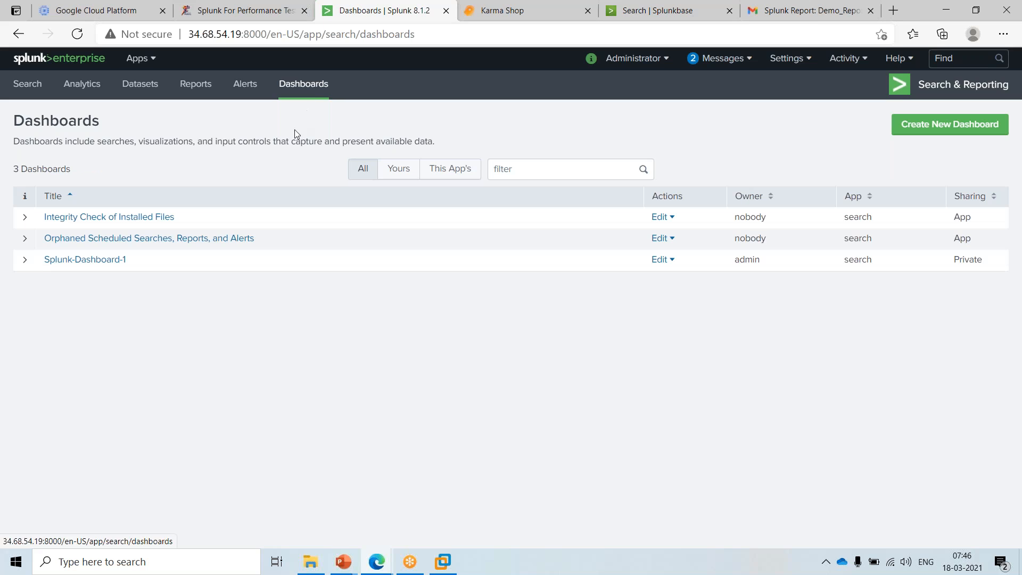
pyautogui.click(78, 260)
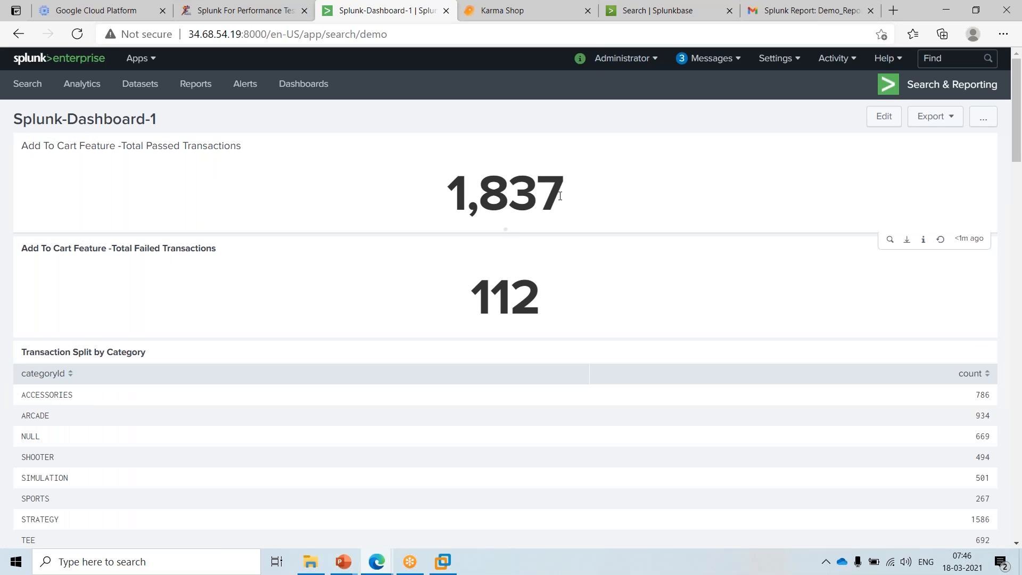
# - Look through the dashboard's panels from the Add To Cart totals down to the Field_aliases table
pyautogui.scroll(-2, 503, 270)
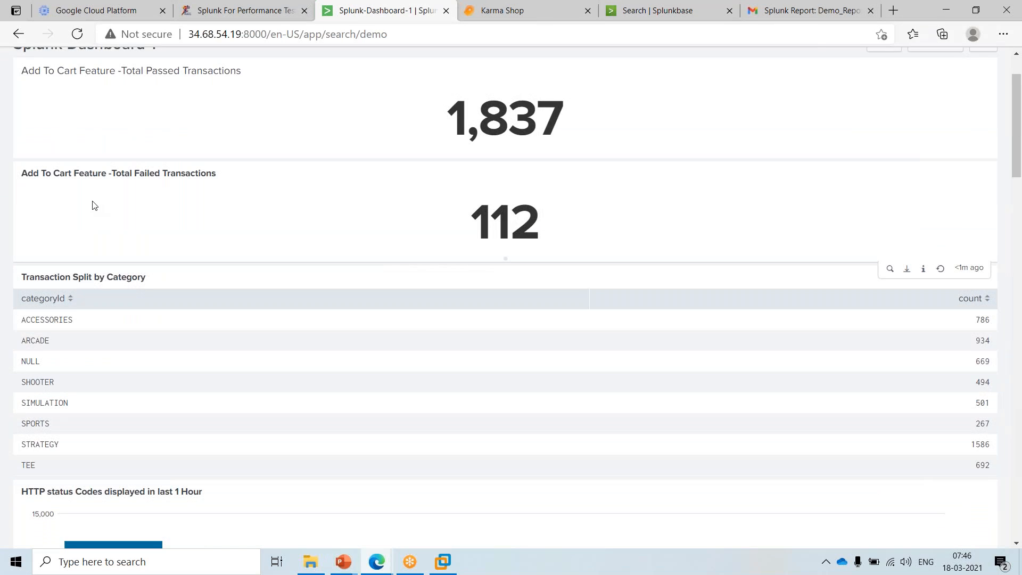
pyautogui.scroll(-1, 74, 219)
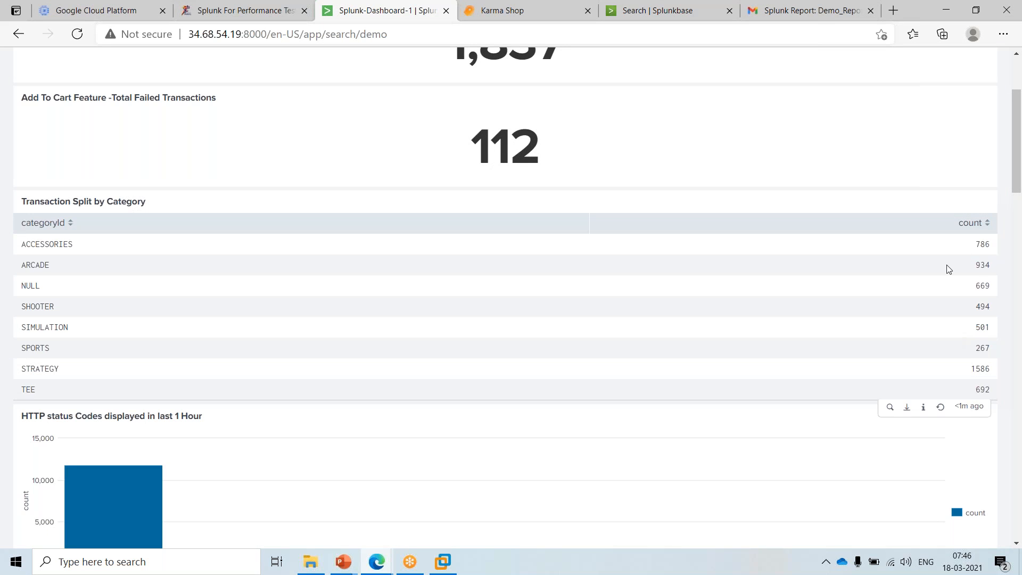
pyautogui.scroll(-3, 952, 297)
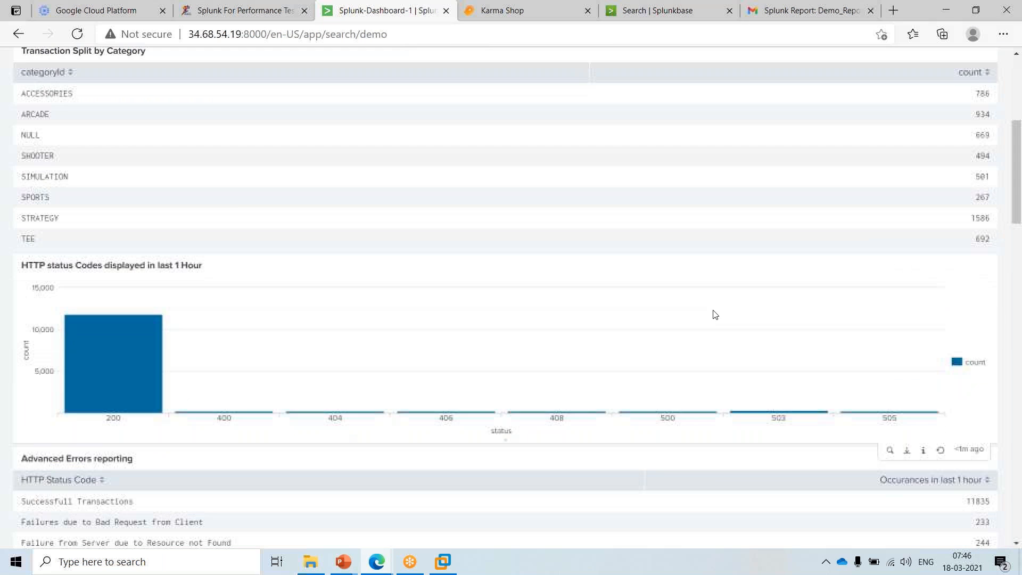
pyautogui.scroll(-2, 118, 204)
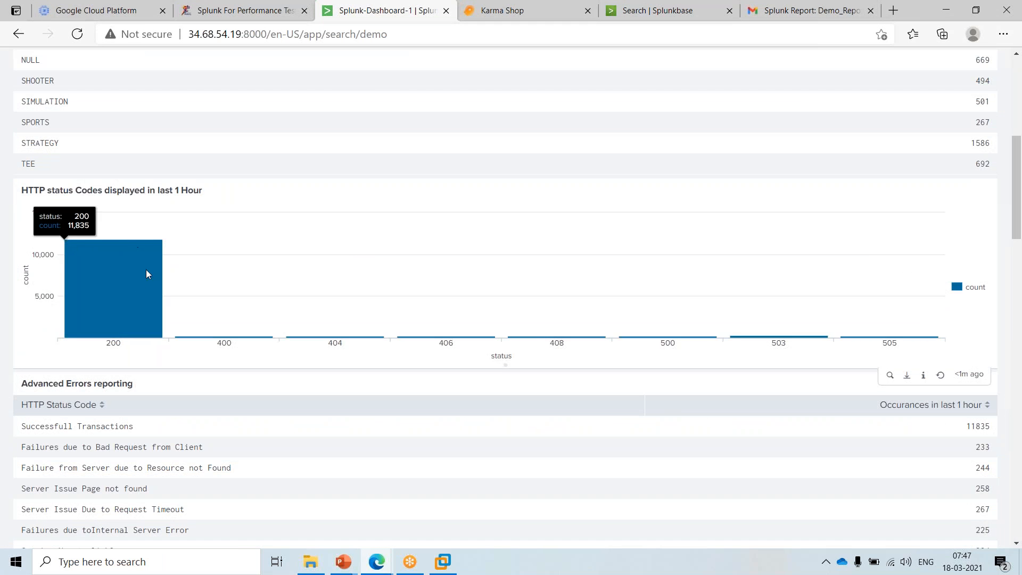
pyautogui.scroll(-3, 292, 351)
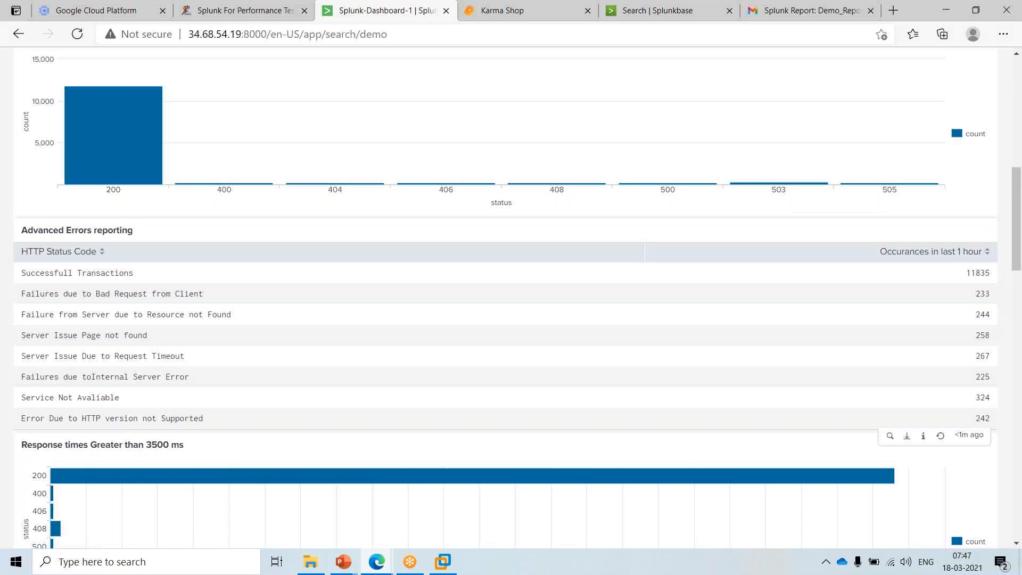
pyautogui.scroll(-12, 75, 337)
pyautogui.scroll(-13, 90, 344)
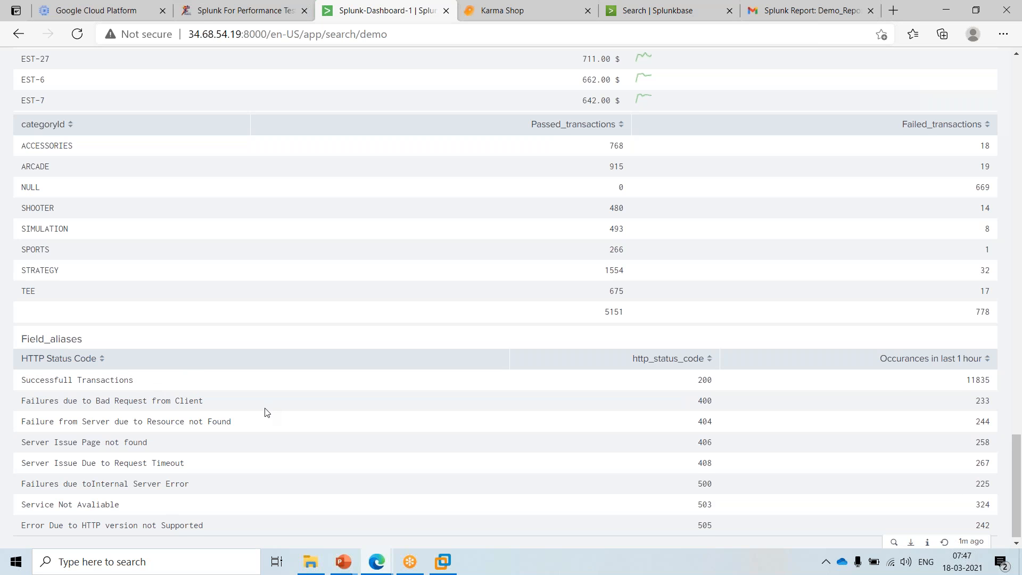
# - Examine the passed and failed transactions table and the enhanced_report table with its USD values and sparklines
pyautogui.scroll(1, 269, 429)
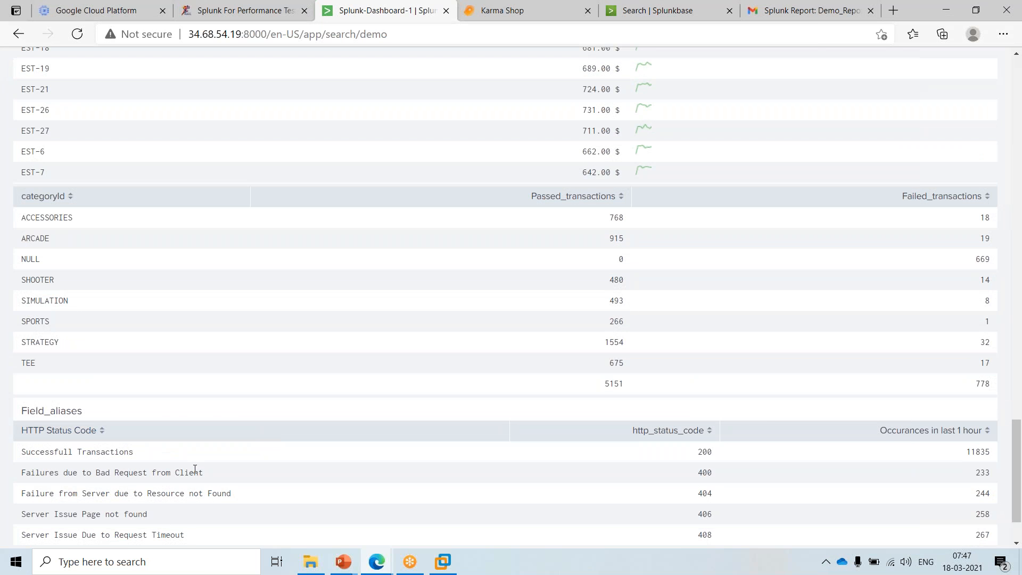
pyautogui.scroll(4, 197, 476)
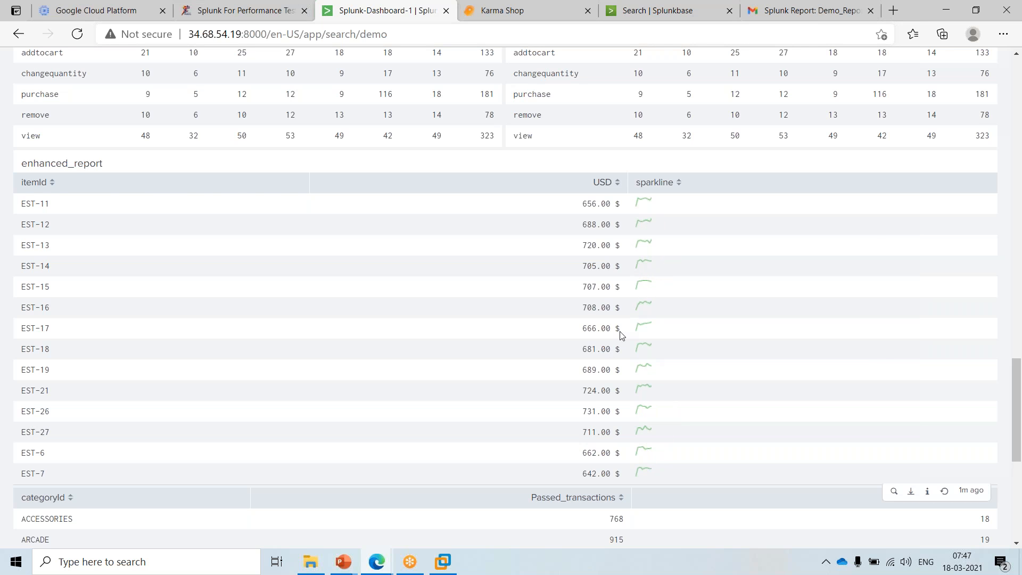
pyautogui.scroll(3, 605, 516)
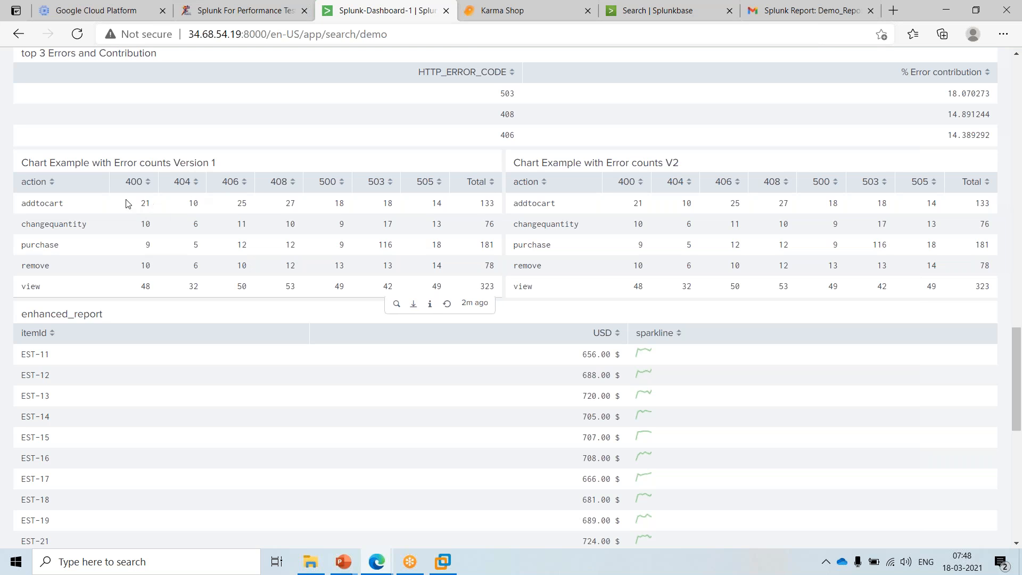
# - Highlight addtocart and the purchase row's 503 count in Chart Example with Error counts Version 1, and check the top 3 errors panel
pyautogui.doubleClick(38, 203)
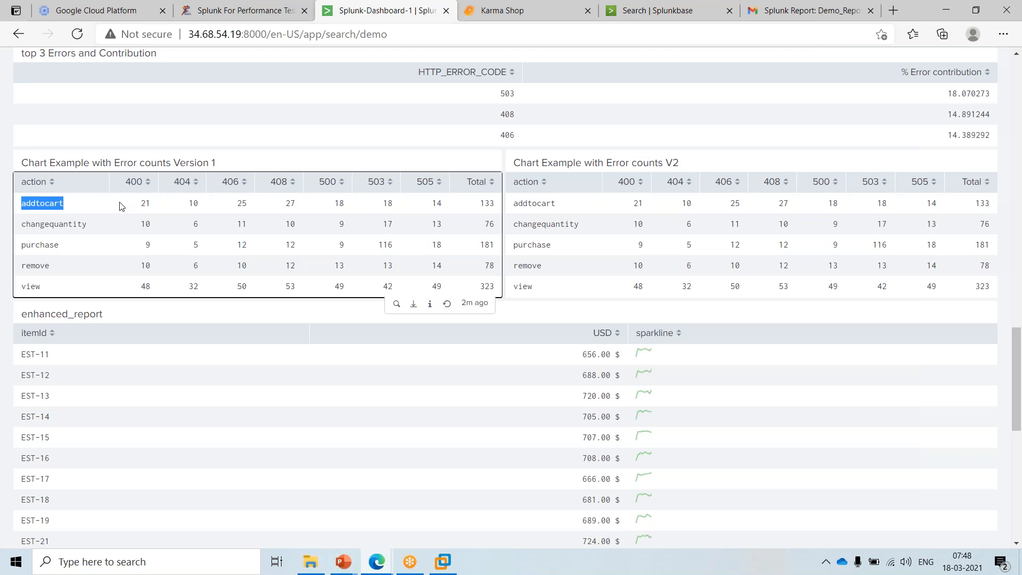
pyautogui.click(142, 204)
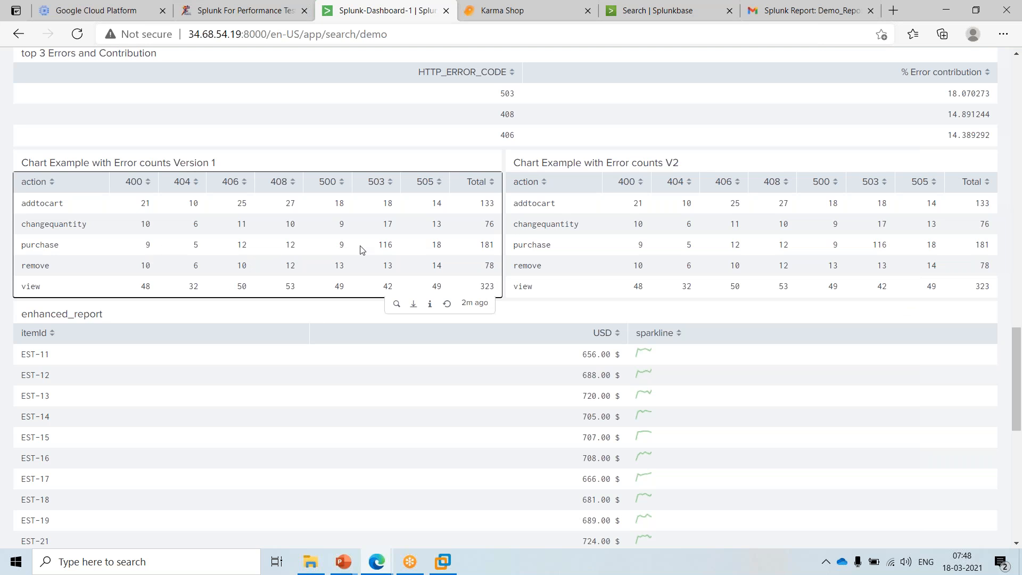
pyautogui.doubleClick(387, 243)
pyautogui.scroll(1, 426, 228)
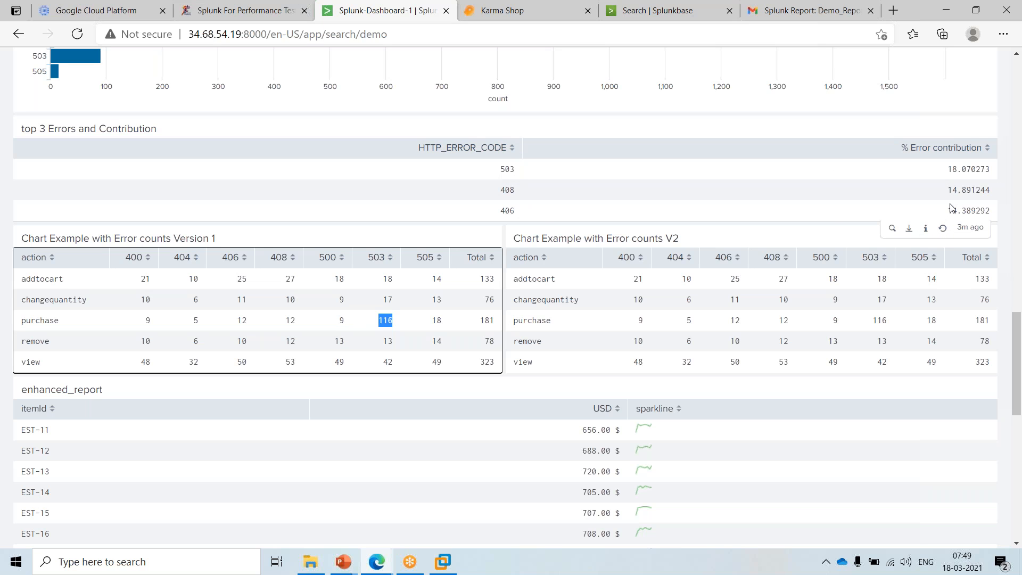
pyautogui.scroll(4, 878, 223)
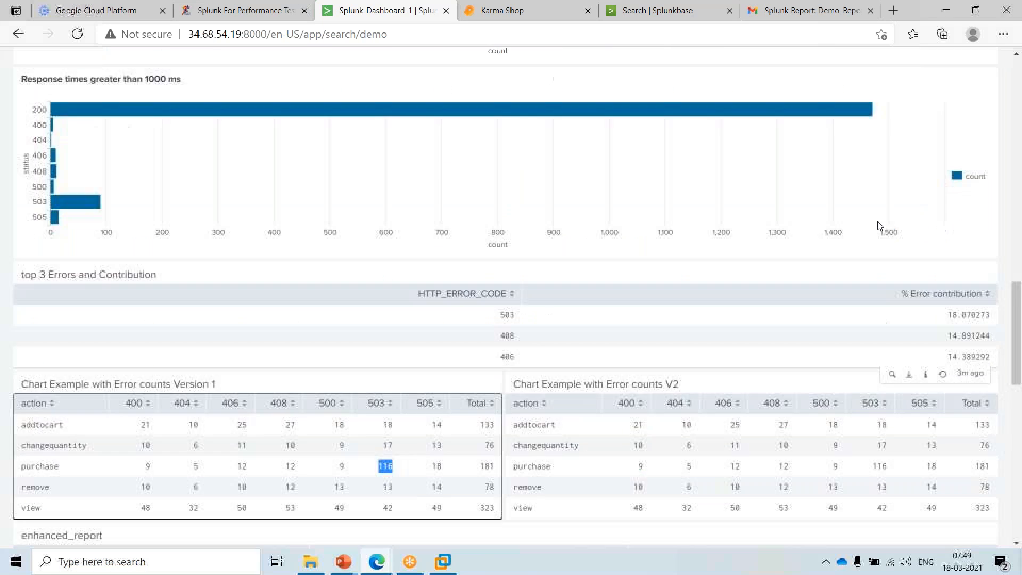
# - Examine the response time charts above 3500 ms and 1000 ms, the Advanced Errors reporting table and the Add To Cart totals
pyautogui.scroll(3, 851, 233)
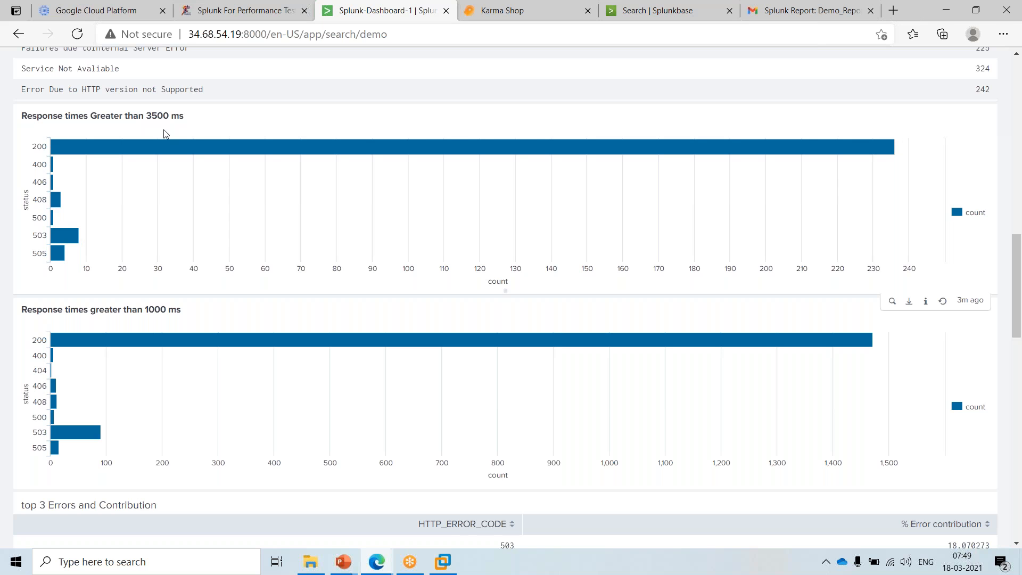
pyautogui.scroll(-1, 139, 208)
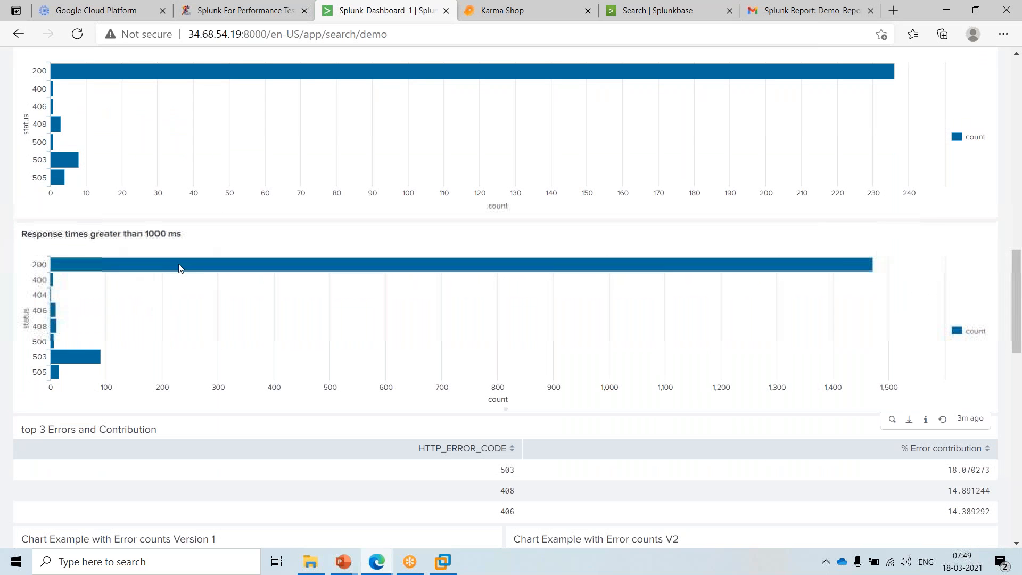
pyautogui.scroll(3, 171, 235)
pyautogui.scroll(2, 171, 235)
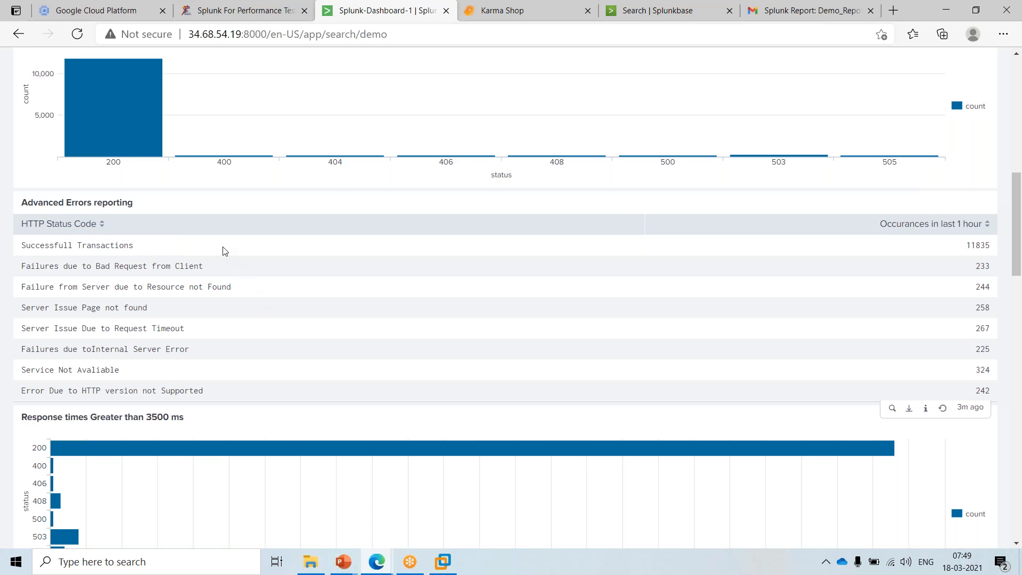
pyautogui.scroll(3, 224, 251)
pyautogui.scroll(4, 224, 251)
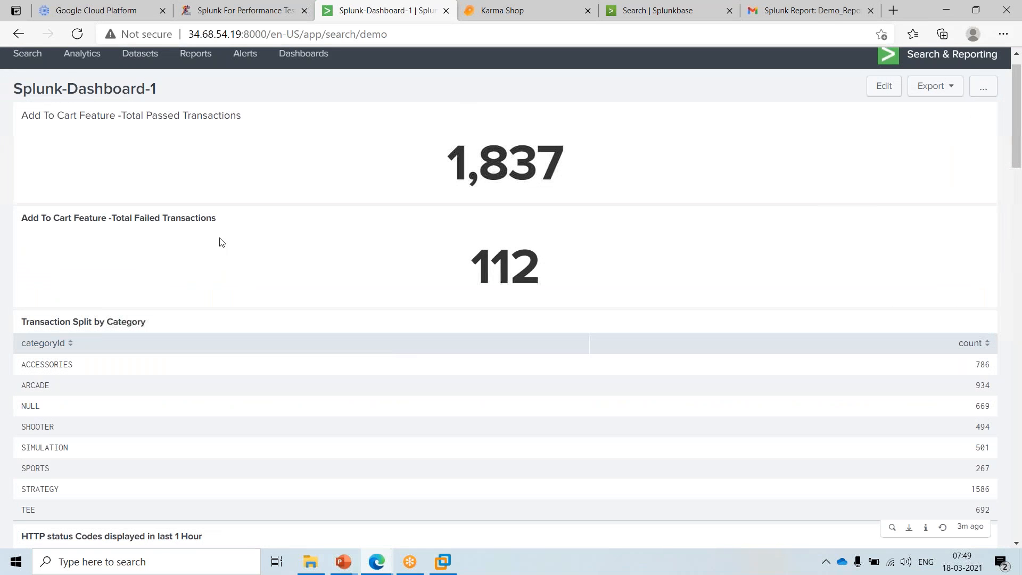
pyautogui.scroll(-4, 346, 273)
pyautogui.scroll(4, 285, 254)
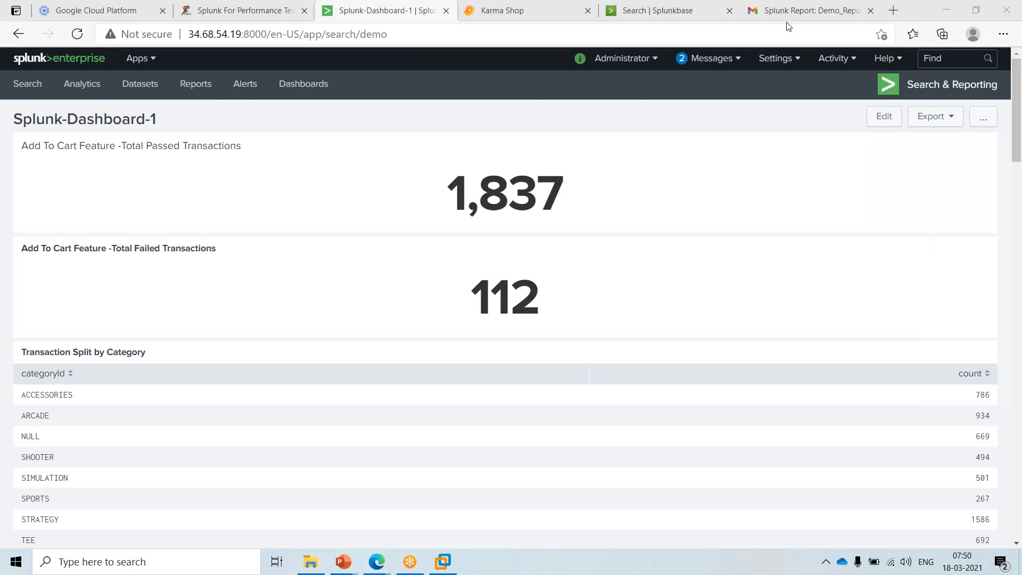
pyautogui.scroll(-3, 541, 257)
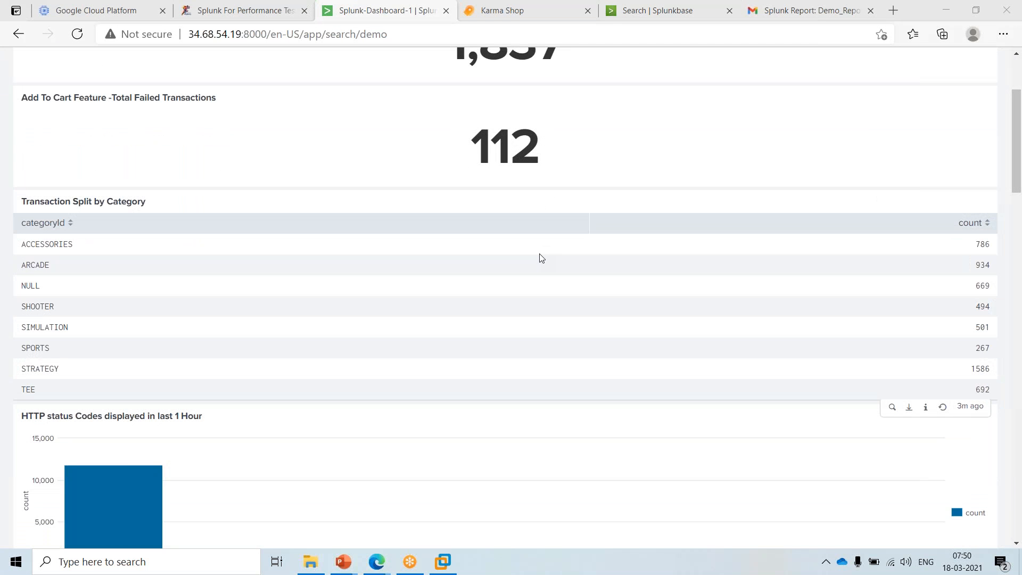
pyautogui.scroll(3, 541, 256)
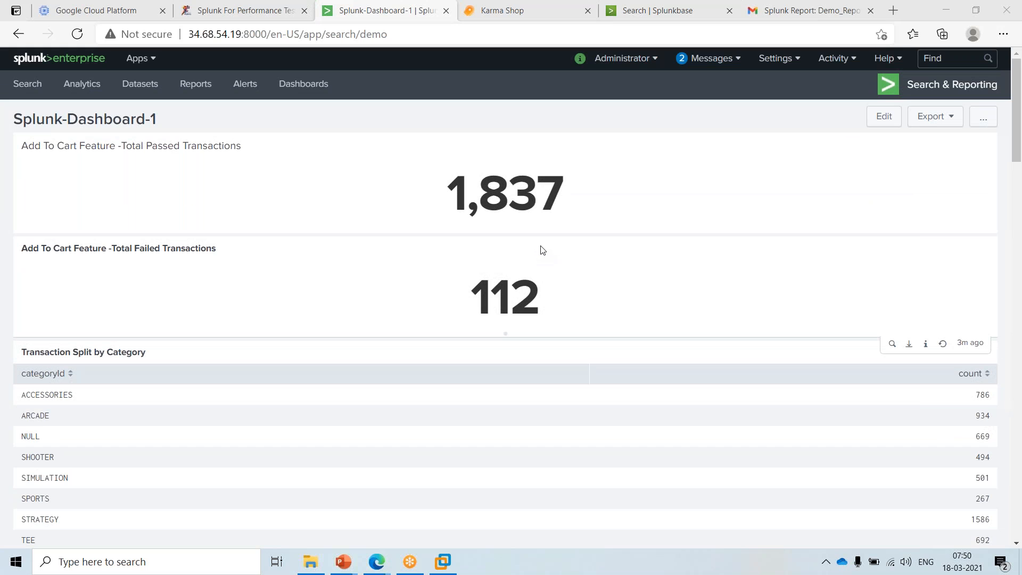
pyautogui.scroll(-1, 542, 249)
pyautogui.scroll(1, 543, 249)
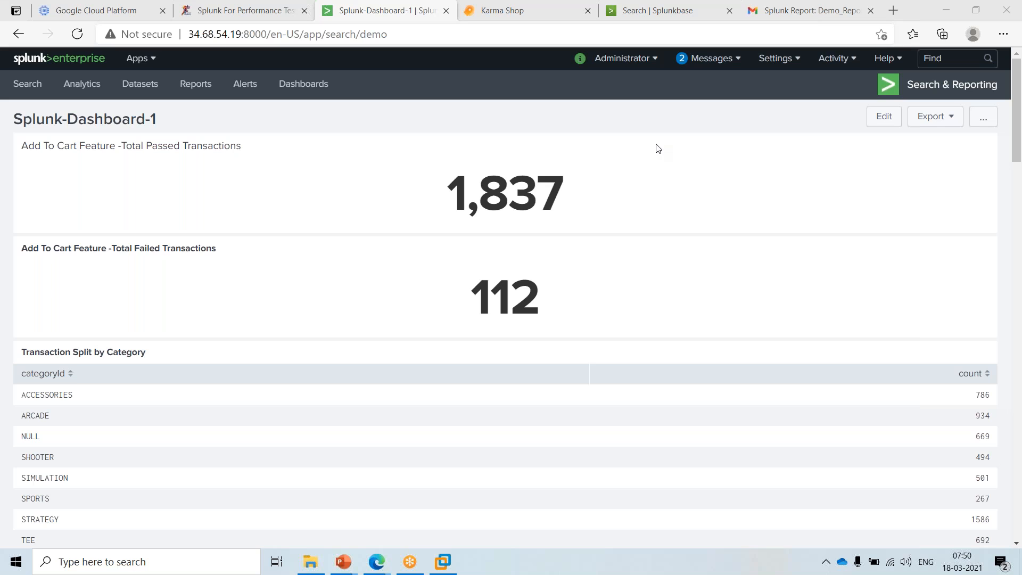
pyautogui.moveTo(635, 162)
pyautogui.moveTo(497, 303)
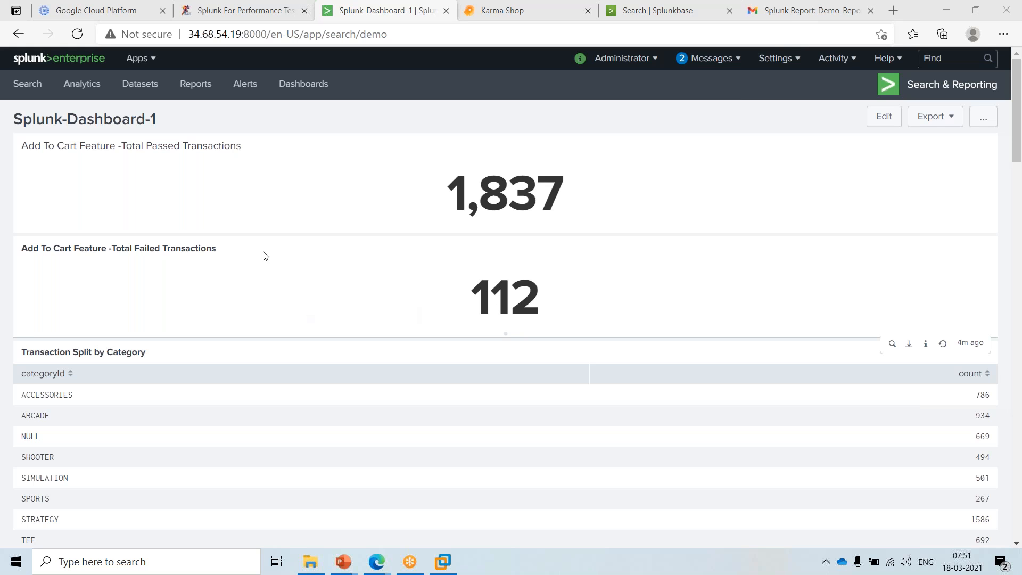
pyautogui.scroll(-15, 337, 342)
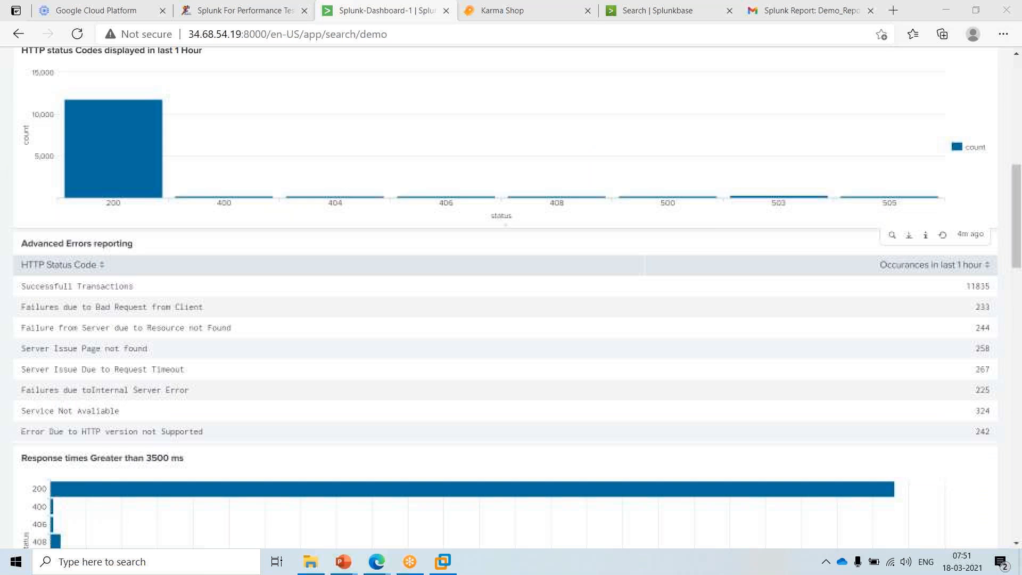
pyautogui.scroll(15, 298, 373)
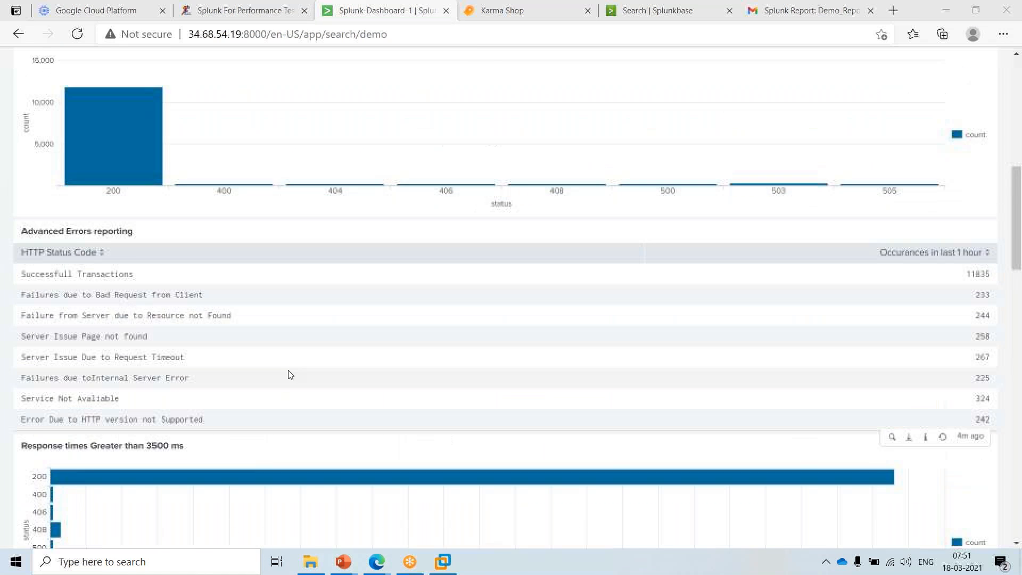
pyautogui.scroll(3, 545, 261)
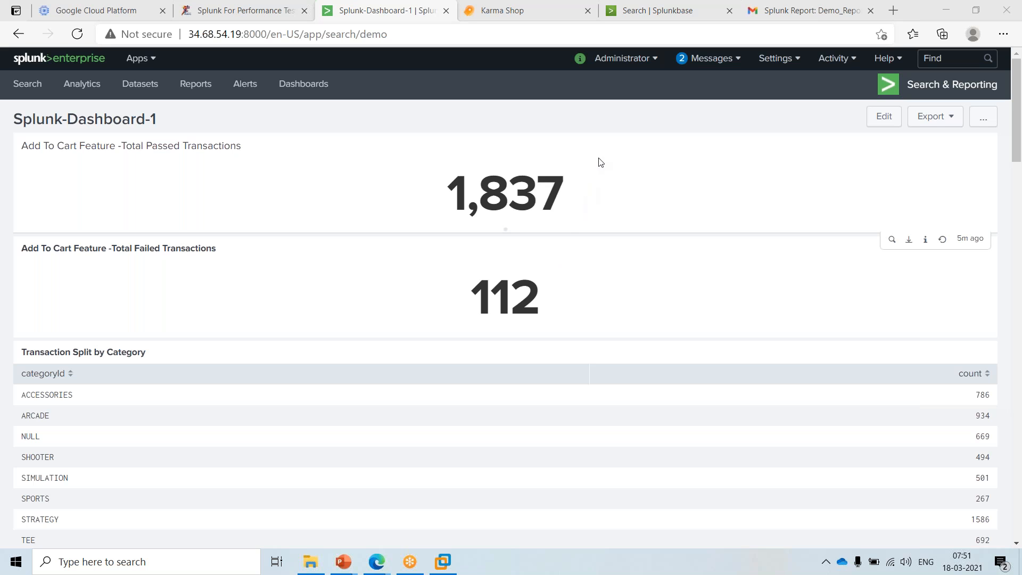
pyautogui.scroll(-3, 555, 234)
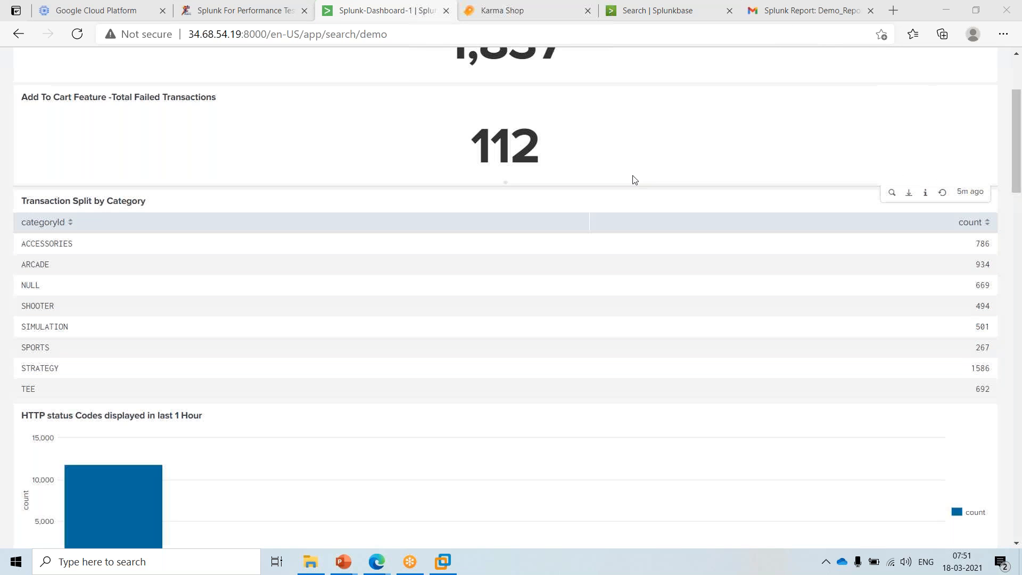
pyautogui.scroll(3, 613, 186)
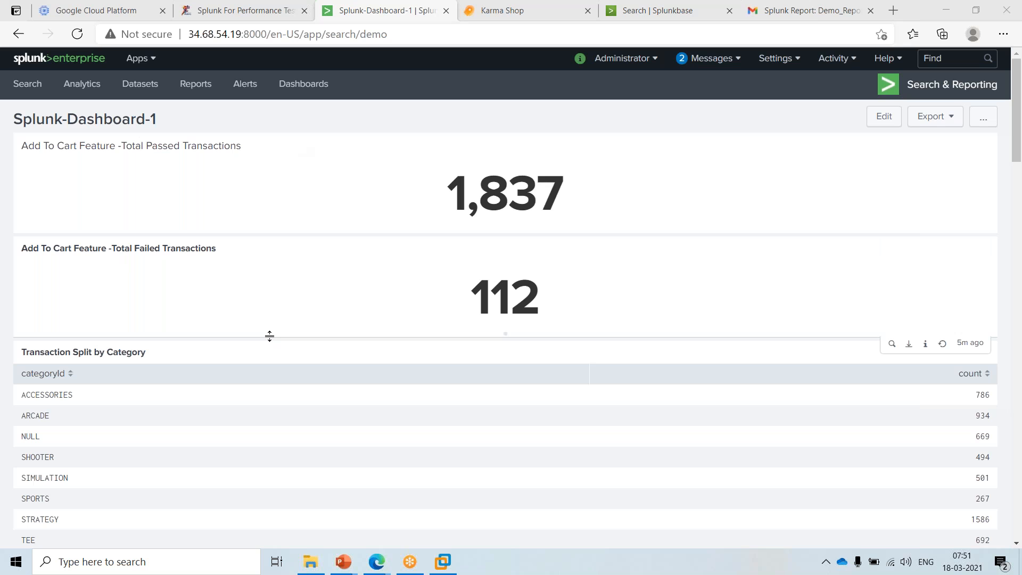
# - Look through the dashboard from the error count charts down to the Field_aliases table and return to the Add To Cart totals
pyautogui.scroll(-15, 270, 336)
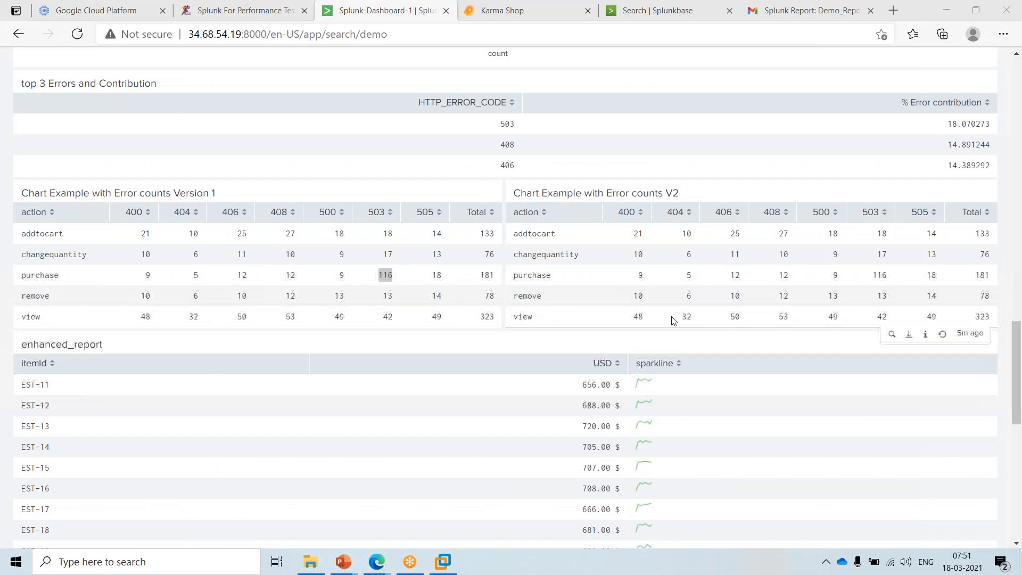
pyautogui.scroll(-12, 532, 319)
pyautogui.scroll(-1, 582, 218)
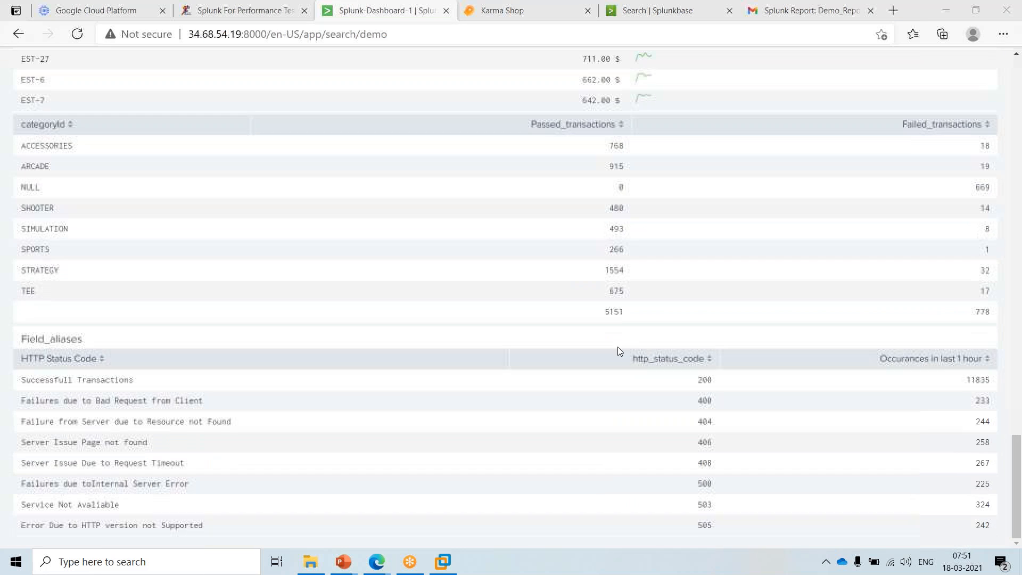
pyautogui.scroll(15, 525, 328)
pyautogui.scroll(10, 529, 323)
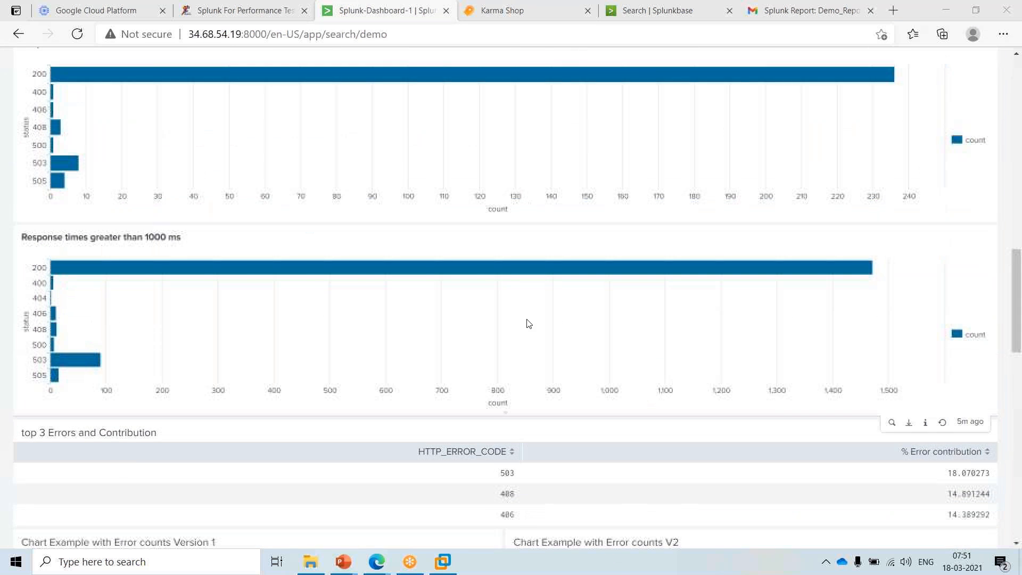
pyautogui.scroll(5, 529, 322)
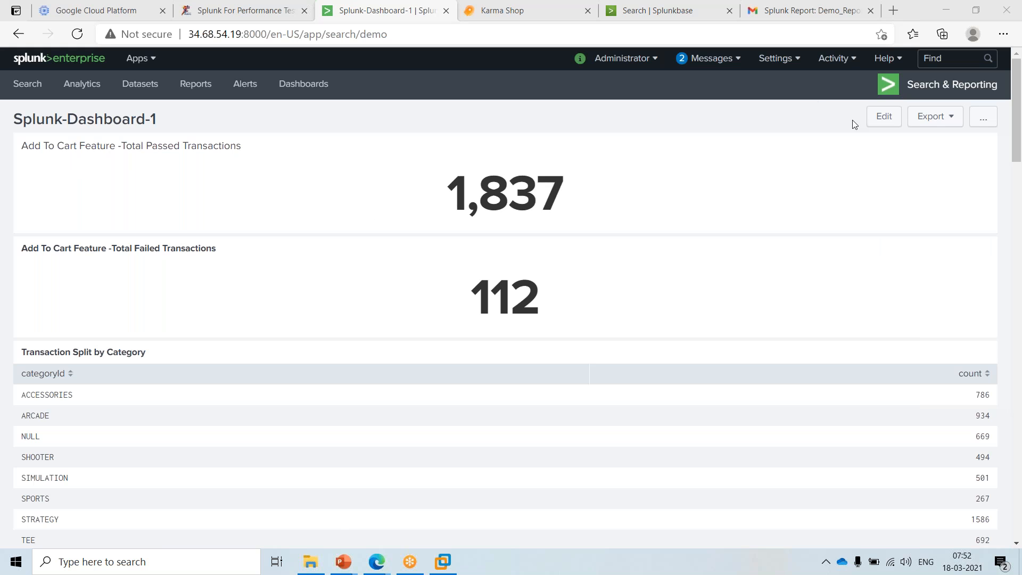
# - Put Splunk-Dashboard-1 into edit mode and open the search behind the Add To Cart Total Passed Transactions panel
pyautogui.click(883, 117)
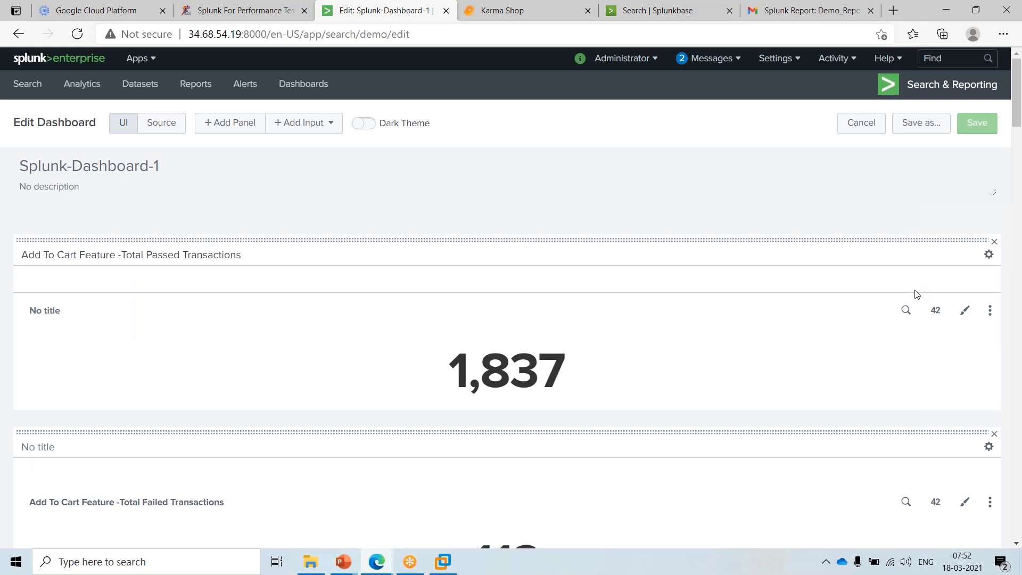
pyautogui.scroll(-1, 910, 266)
pyautogui.click(905, 236)
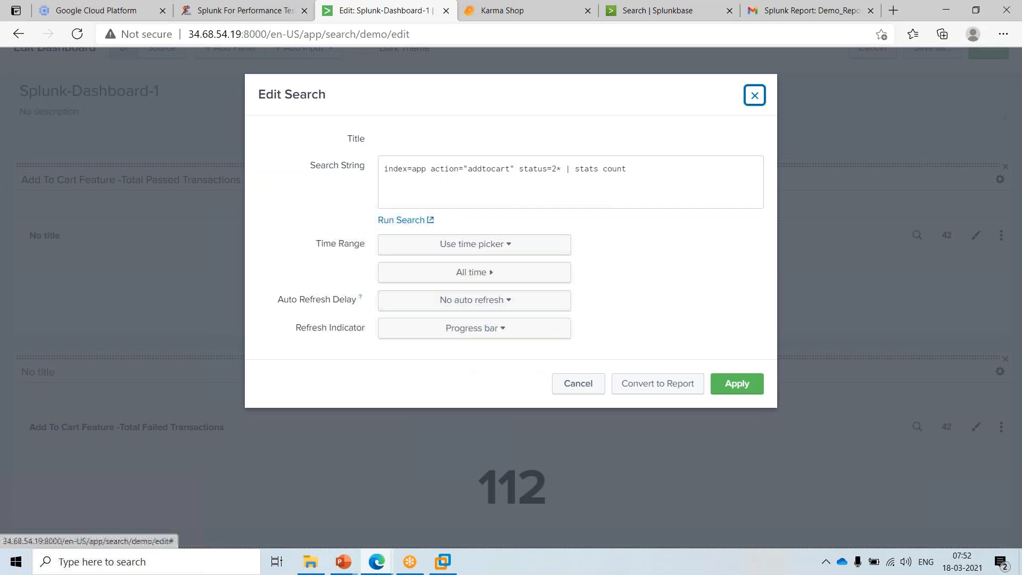
# - Highlight the full search string, its addtocart action and the part after status=2, and close the search editor without applying changes
pyautogui.moveTo(638, 169); pyautogui.dragTo(383, 169)
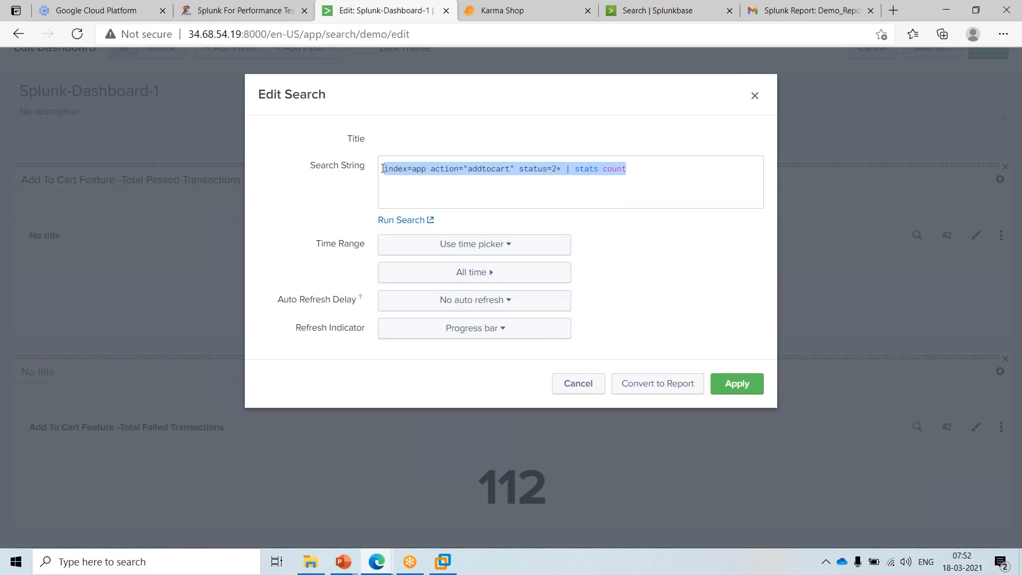
pyautogui.doubleClick(468, 169)
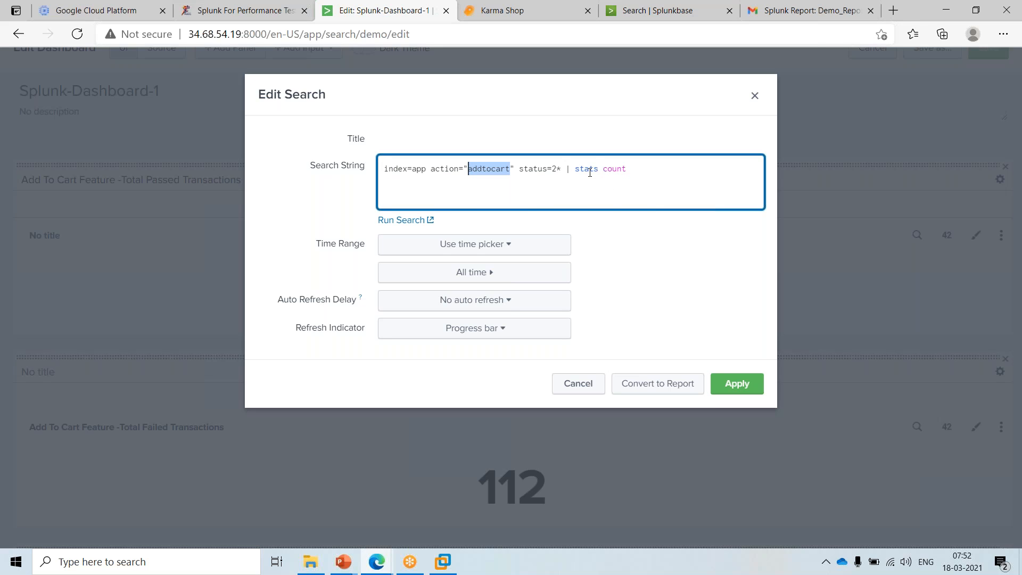
pyautogui.moveTo(556, 169); pyautogui.dragTo(574, 169)
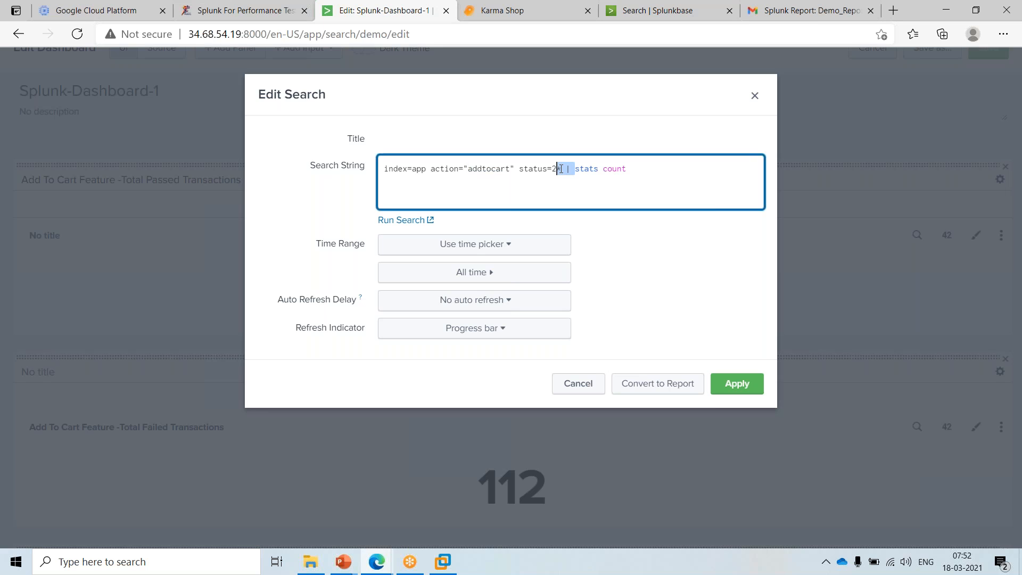
pyautogui.click(621, 171)
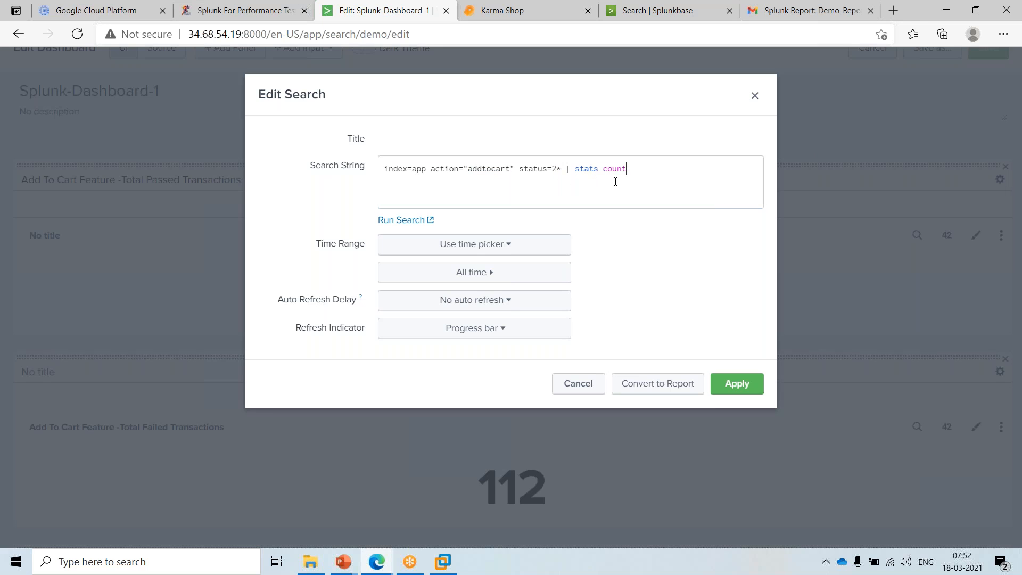
pyautogui.moveTo(646, 180); pyautogui.dragTo(379, 179)
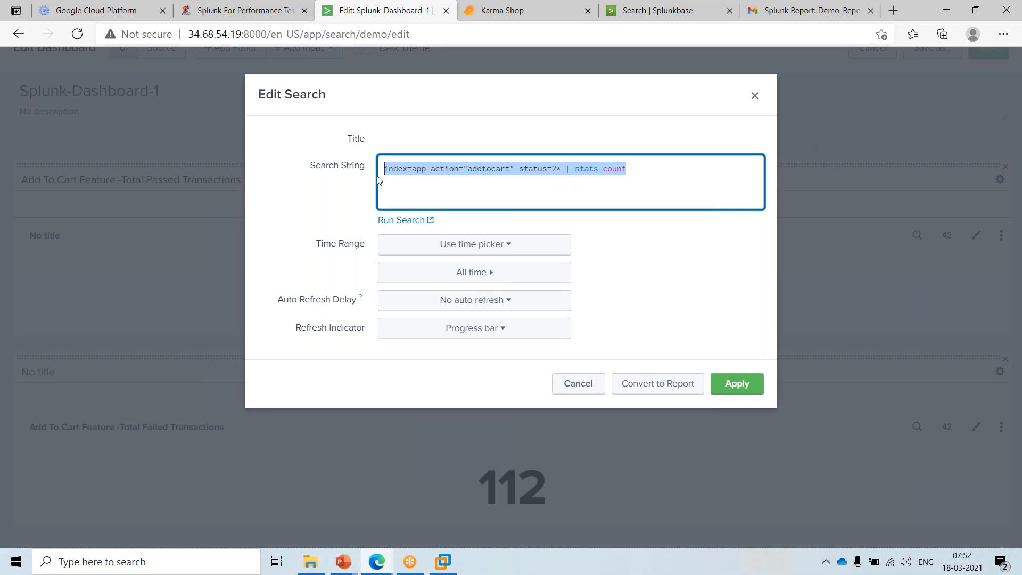
pyautogui.click(578, 383)
pyautogui.click(355, 238)
pyautogui.scroll(2, 354, 237)
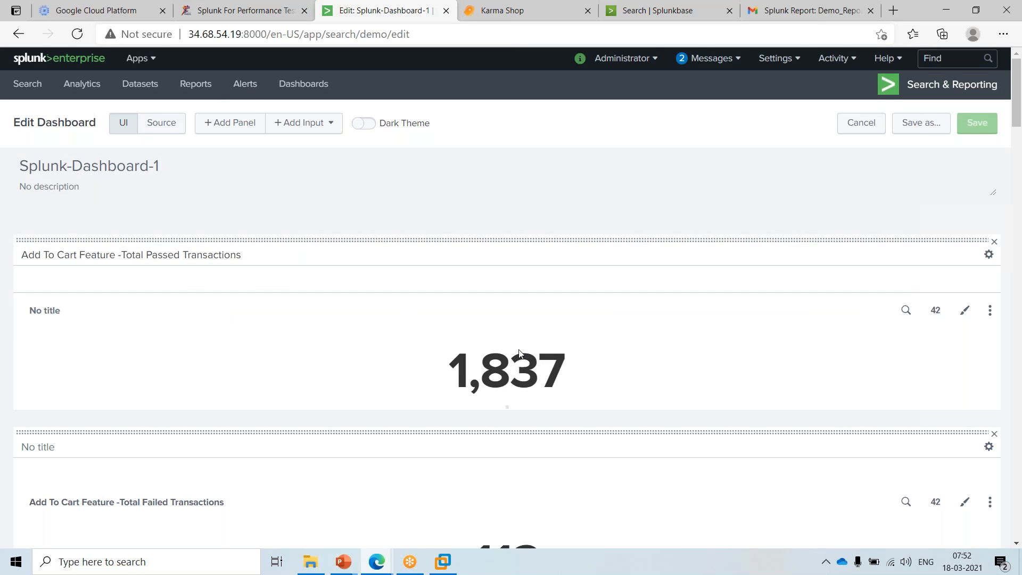
pyautogui.scroll(-1, 520, 351)
pyautogui.click(346, 235)
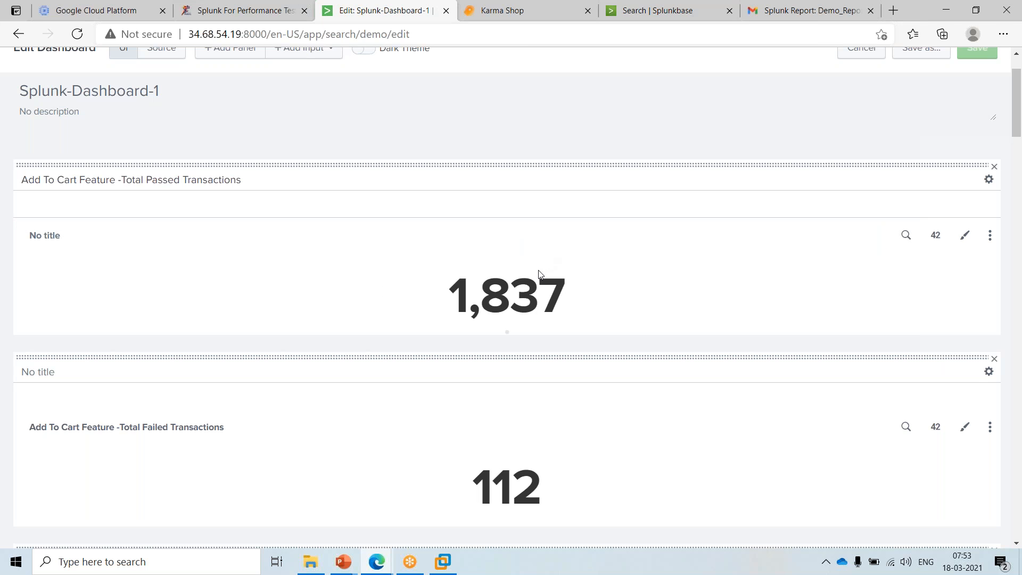
pyautogui.scroll(-3, 540, 273)
pyautogui.scroll(4, 540, 274)
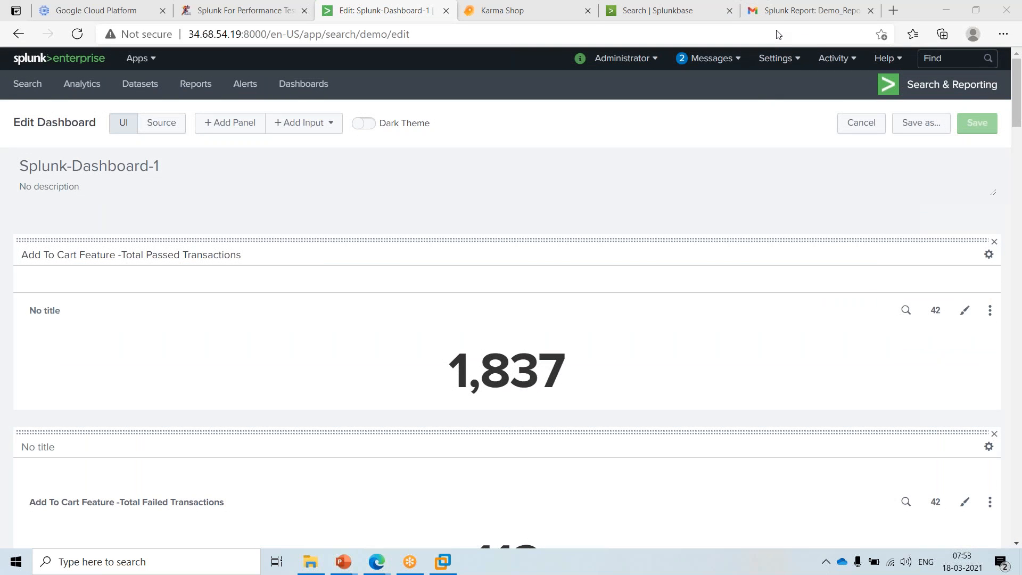
pyautogui.click(571, 315)
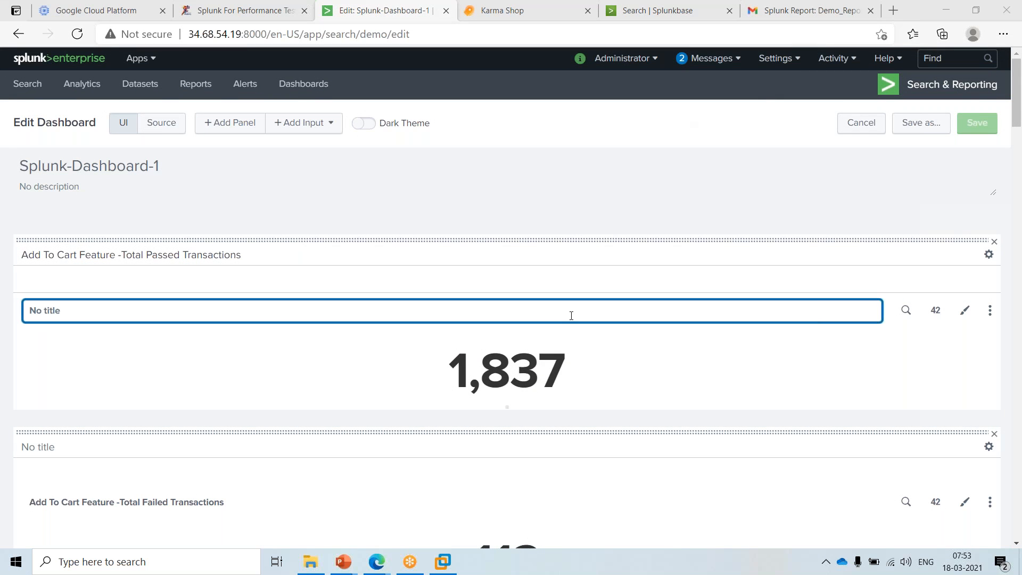
pyautogui.scroll(-4, 633, 266)
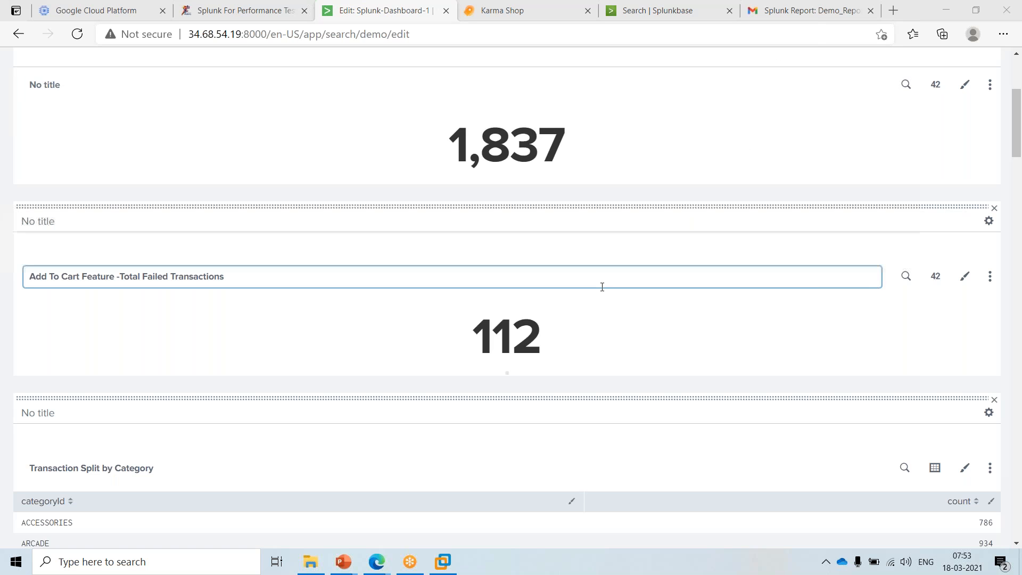
pyautogui.scroll(4, 602, 287)
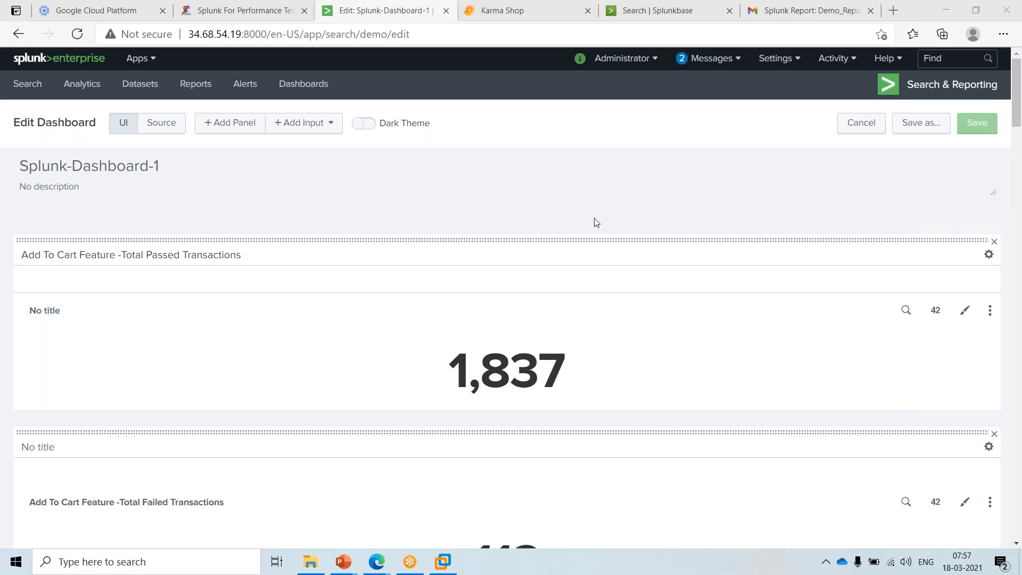
pyautogui.scroll(-1, 253, 360)
pyautogui.scroll(-10, 254, 360)
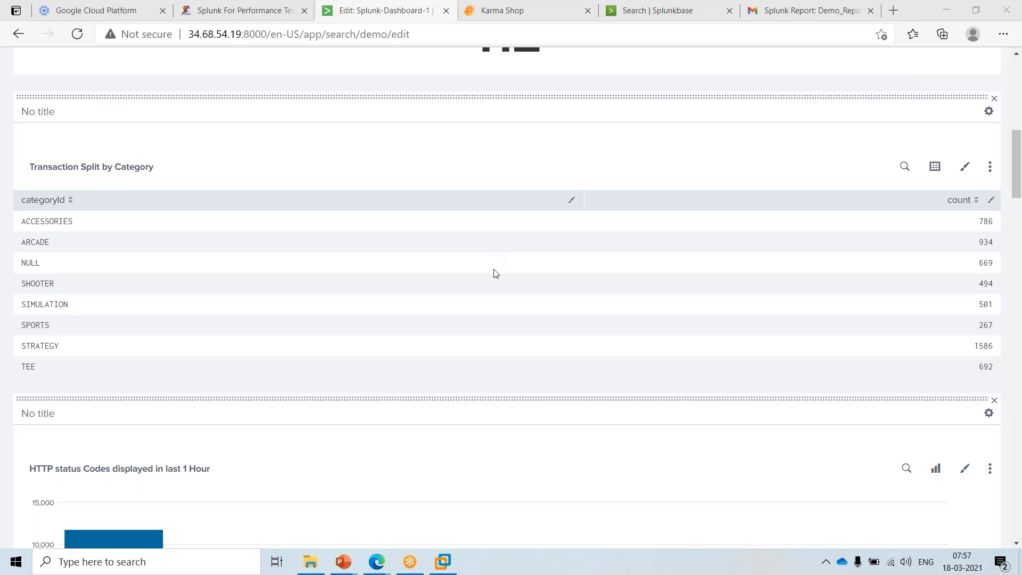
pyautogui.scroll(1, 493, 273)
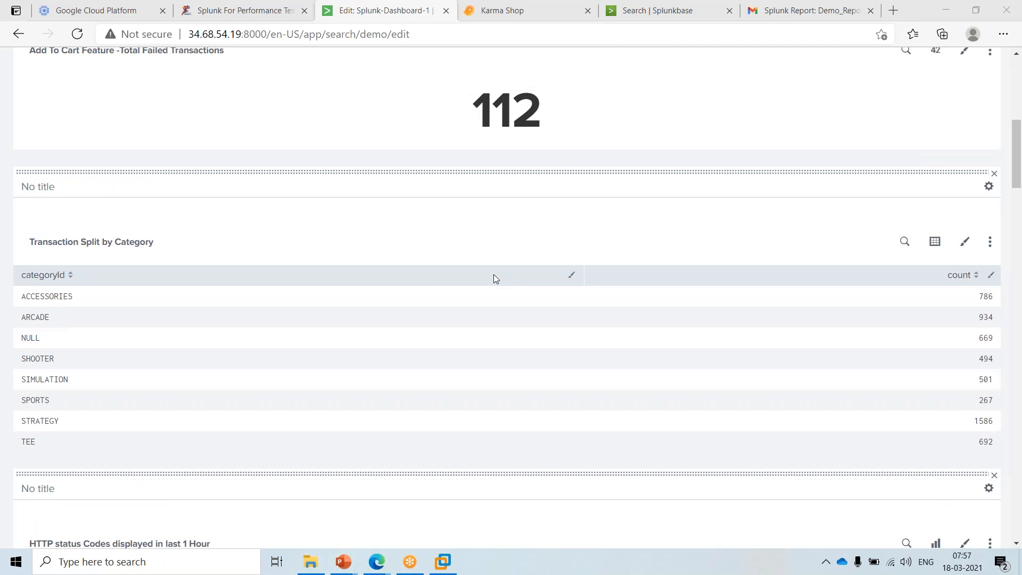
pyautogui.scroll(2, 438, 285)
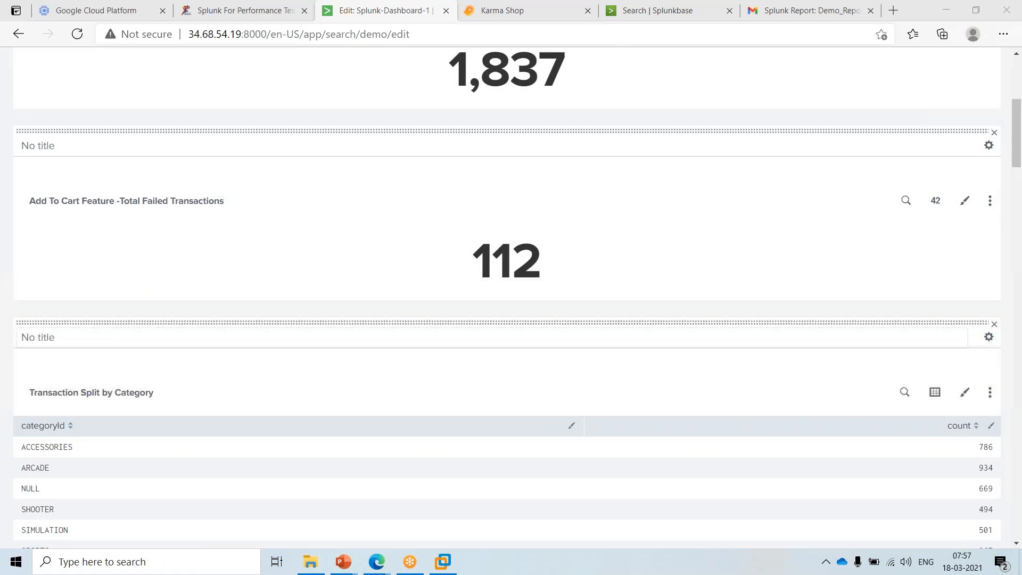
pyautogui.scroll(-2, 388, 376)
pyautogui.scroll(4, 39, 301)
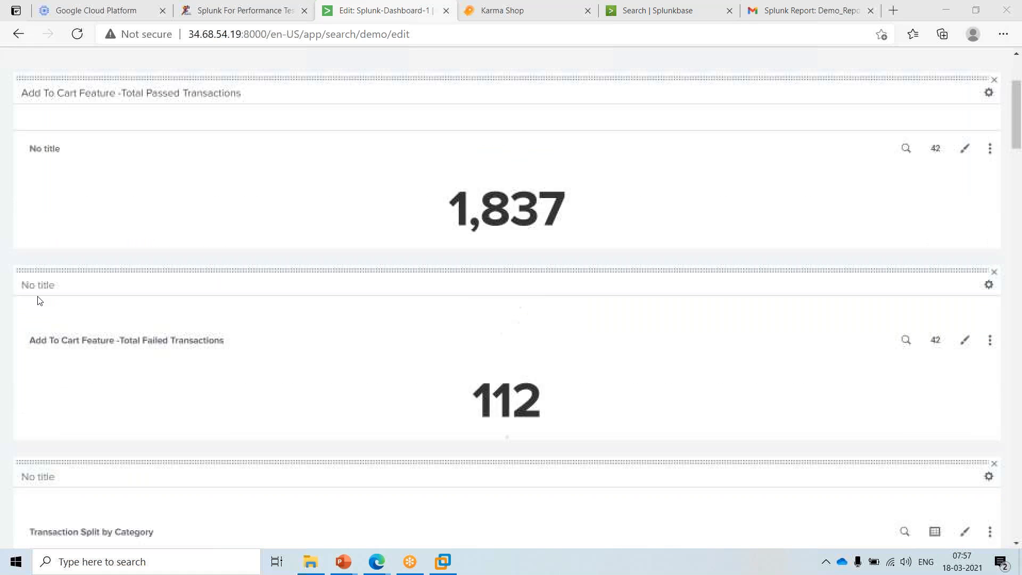
pyautogui.scroll(1, 39, 301)
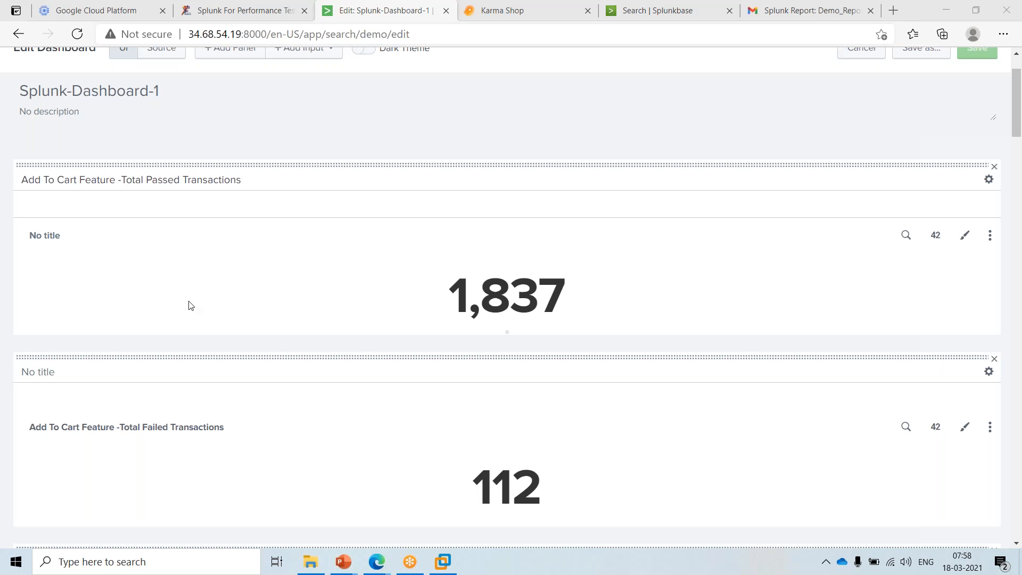
pyautogui.click(513, 379)
pyautogui.scroll(-7, 519, 399)
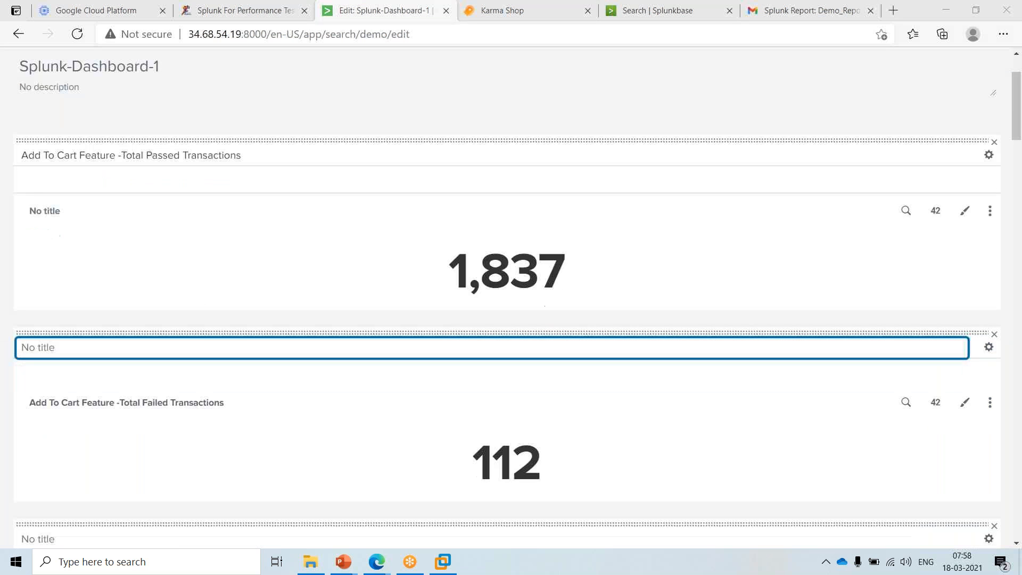
pyautogui.scroll(8, 532, 410)
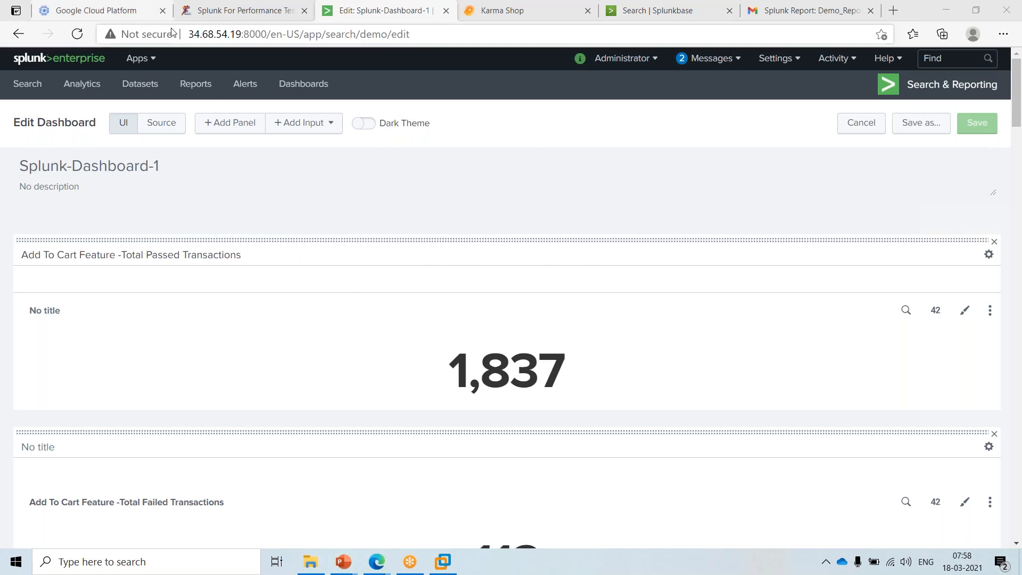
# - Duplicate the dashboard editing page in the browser and open the Search & Reporting app's search page in the copy
pyautogui.rightClick(355, 6)
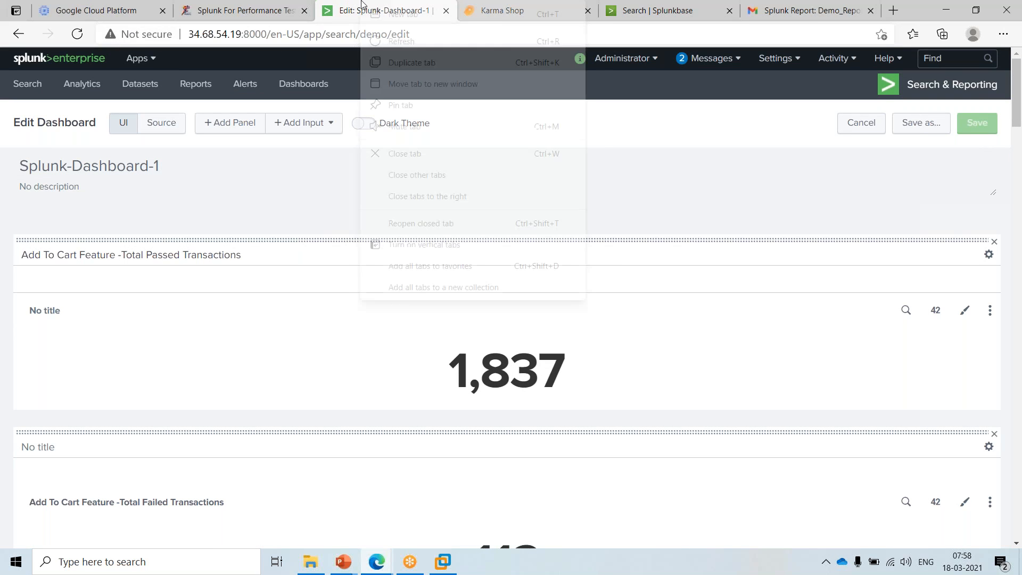
pyautogui.click(400, 63)
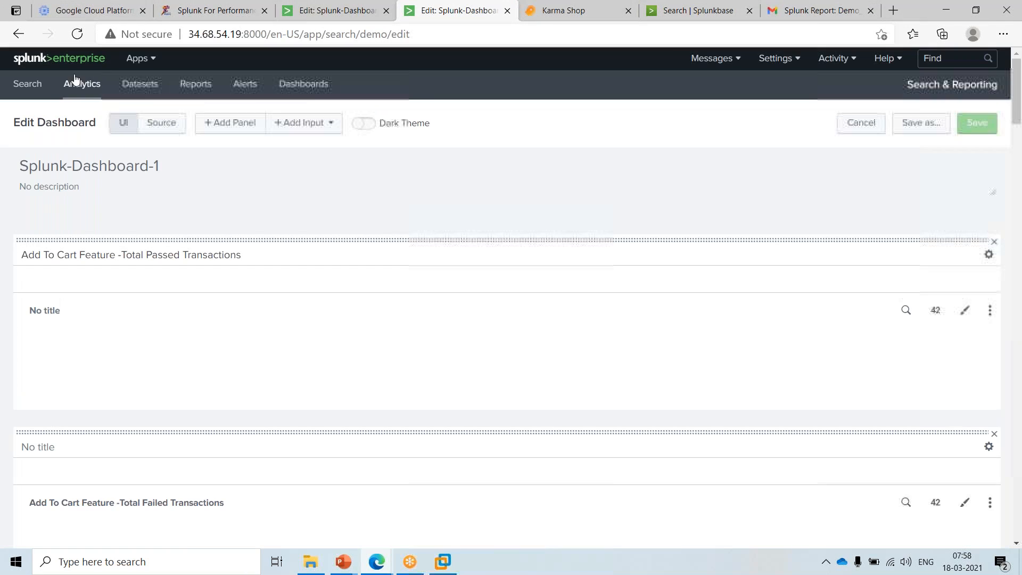
pyautogui.click(147, 63)
pyautogui.click(139, 91)
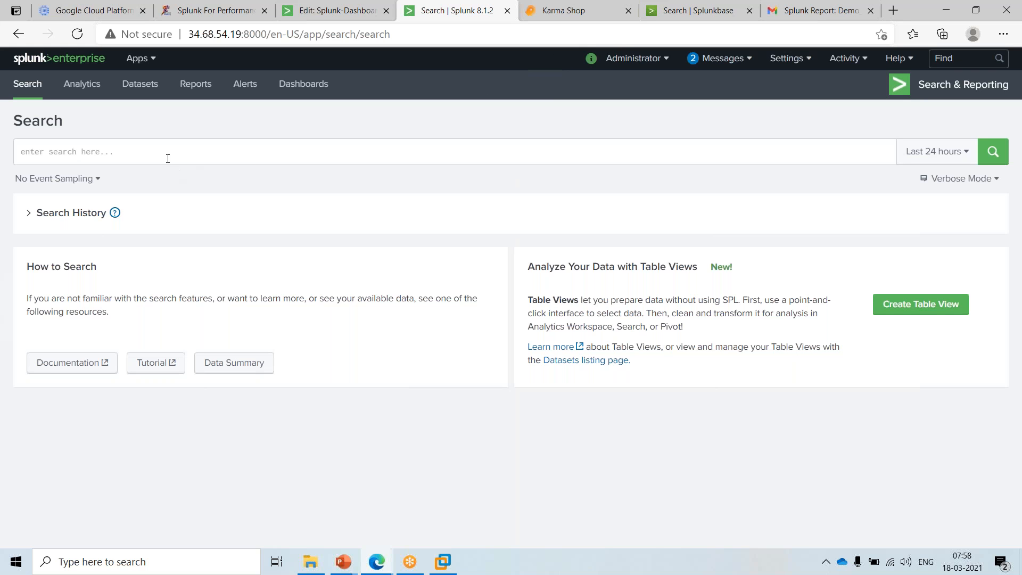
# - Run the search index=app and extend its time range to All time
pyautogui.click(171, 147)
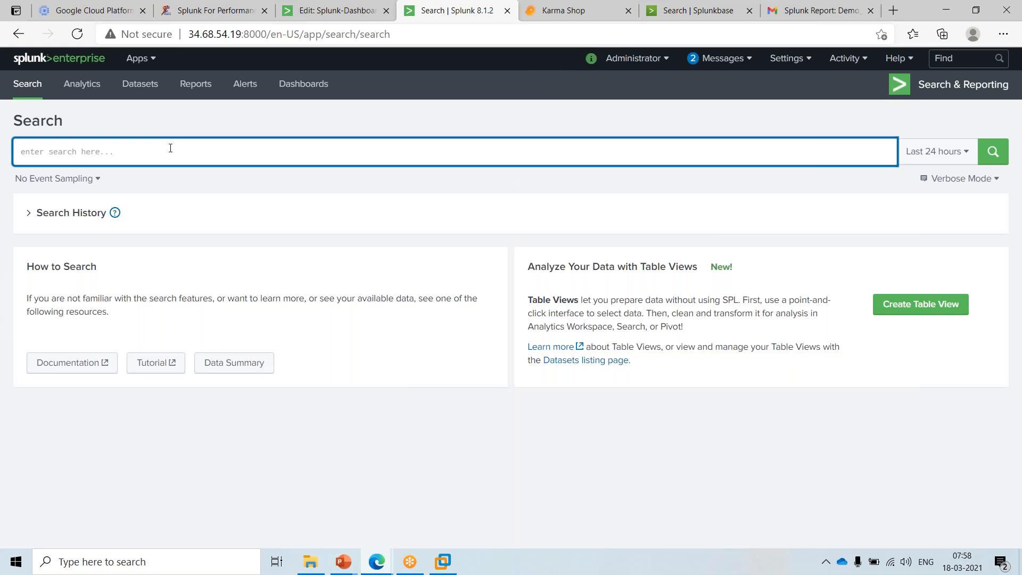
pyautogui.write('index=app')
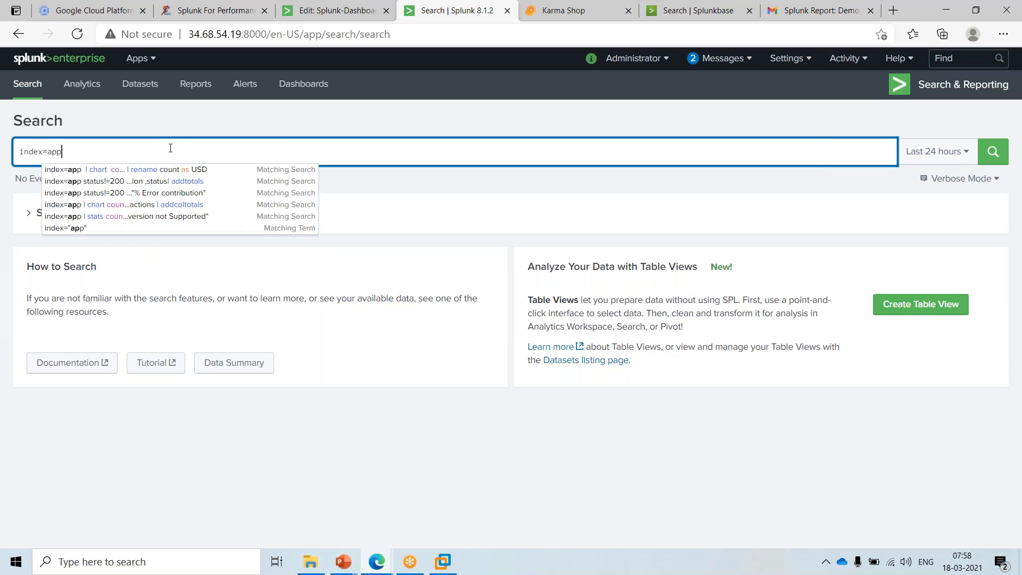
pyautogui.press('Return')
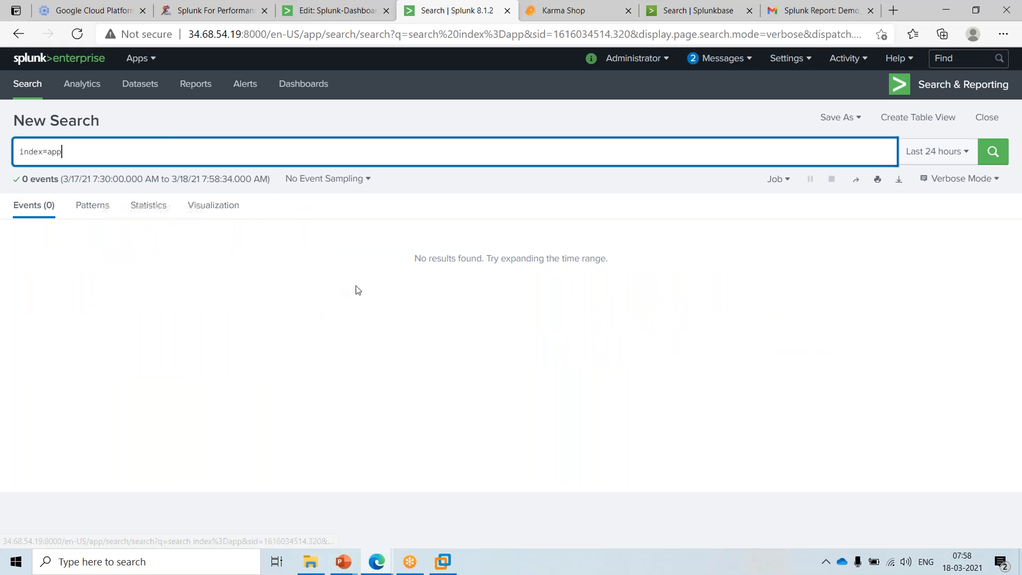
pyautogui.click(948, 161)
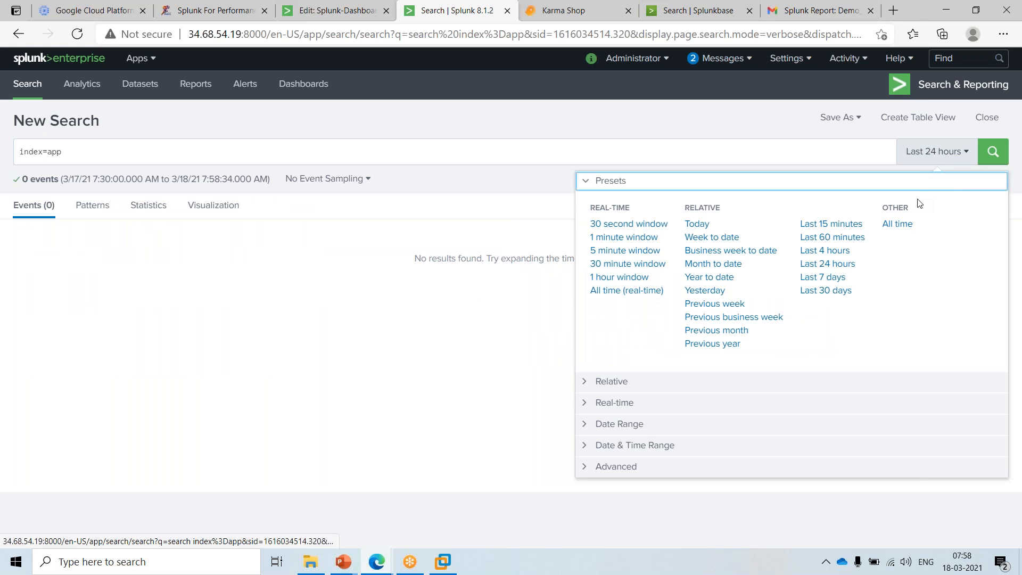
pyautogui.click(894, 225)
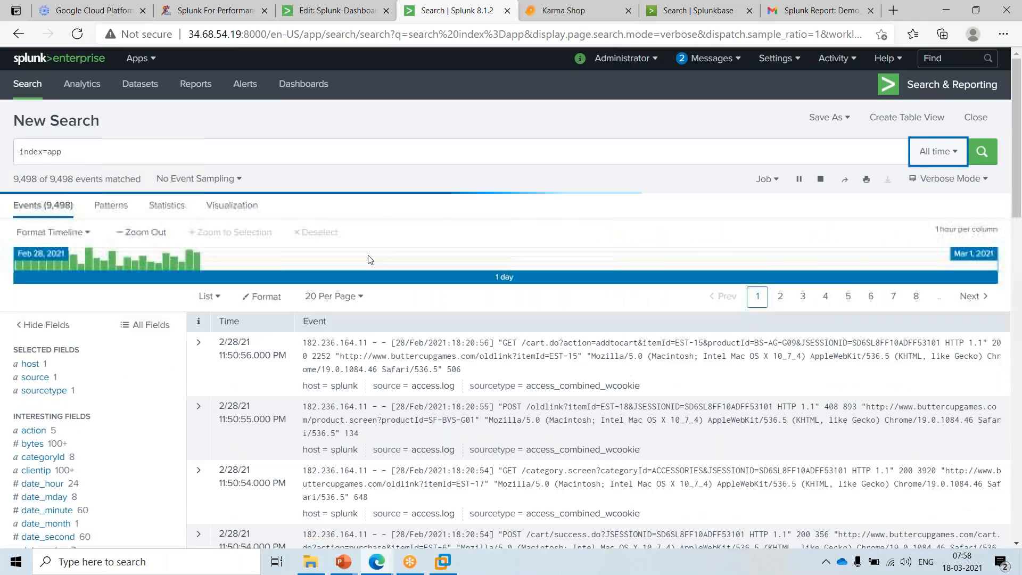
# - Examine the raw access.log events, the extracted fields and the hourly event counts on the timeline
pyautogui.scroll(-6, 297, 414)
pyautogui.scroll(-10, 297, 414)
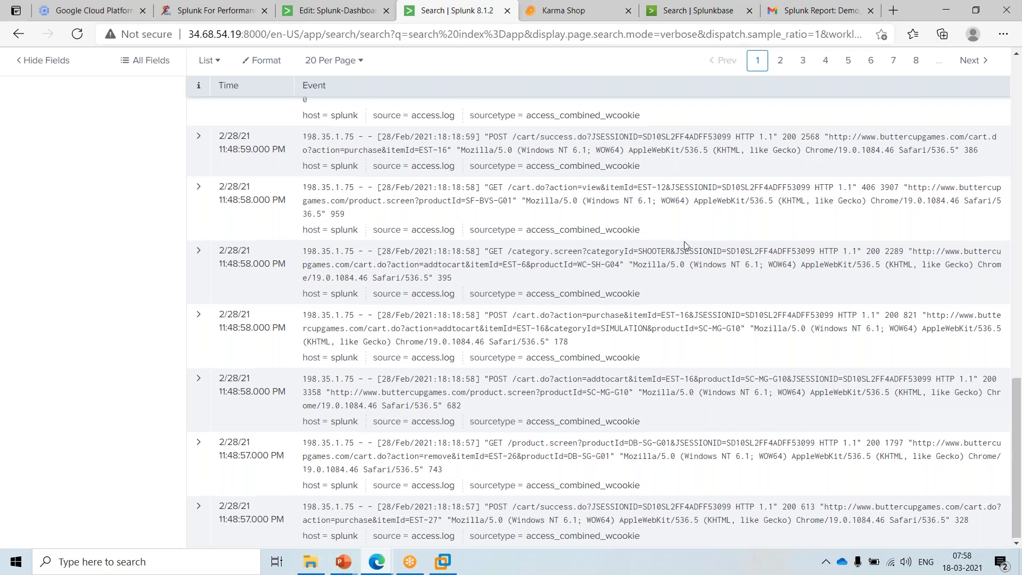
pyautogui.scroll(15, 684, 245)
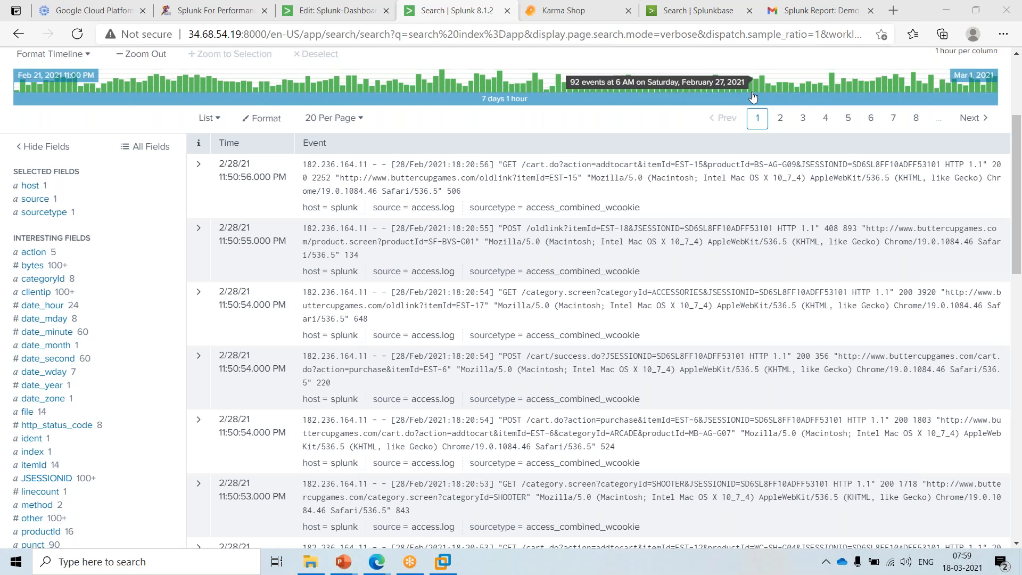
pyautogui.scroll(3, 752, 96)
pyautogui.scroll(-2, 729, 114)
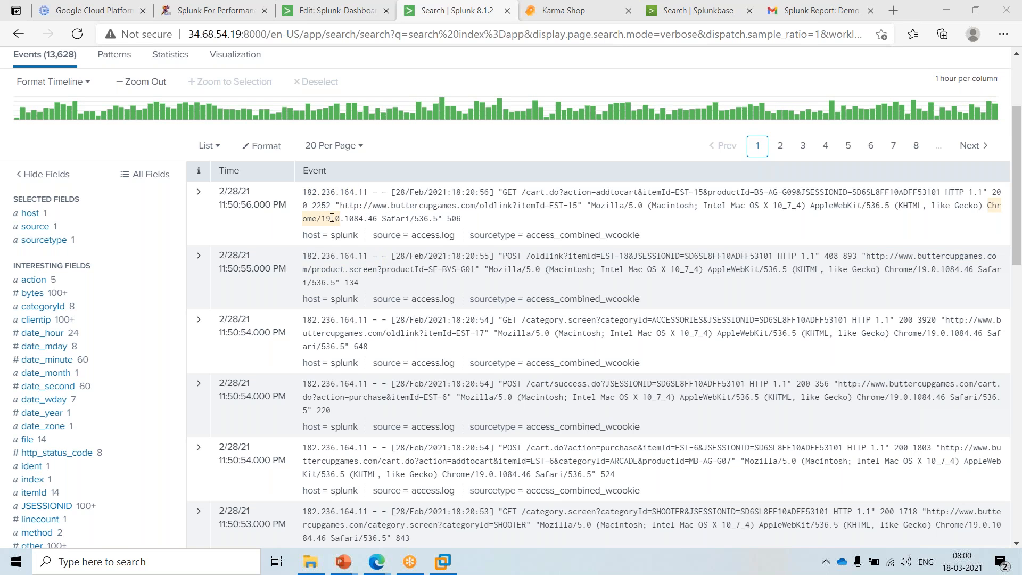
pyautogui.scroll(-3, 332, 218)
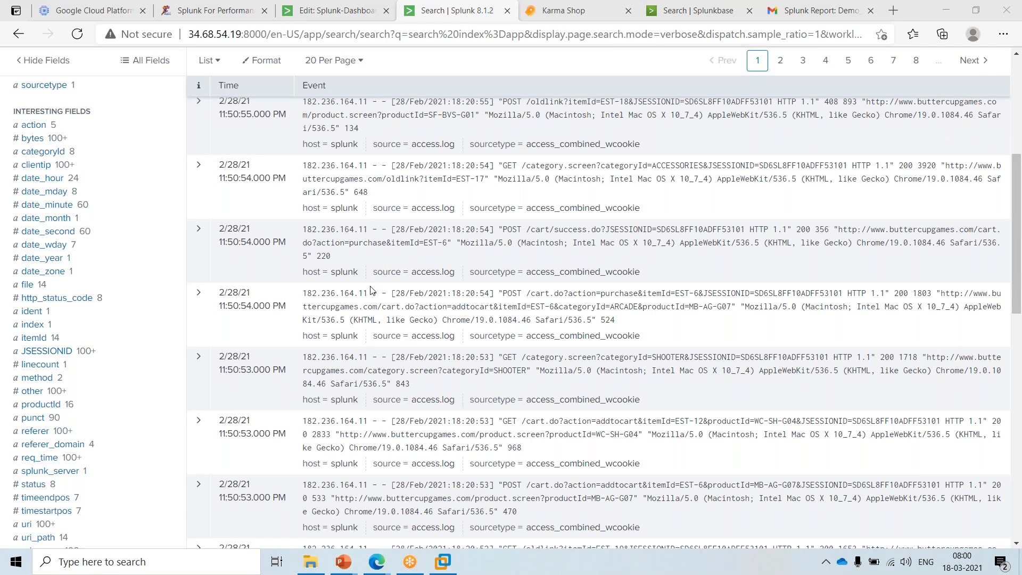
pyautogui.scroll(4, 372, 290)
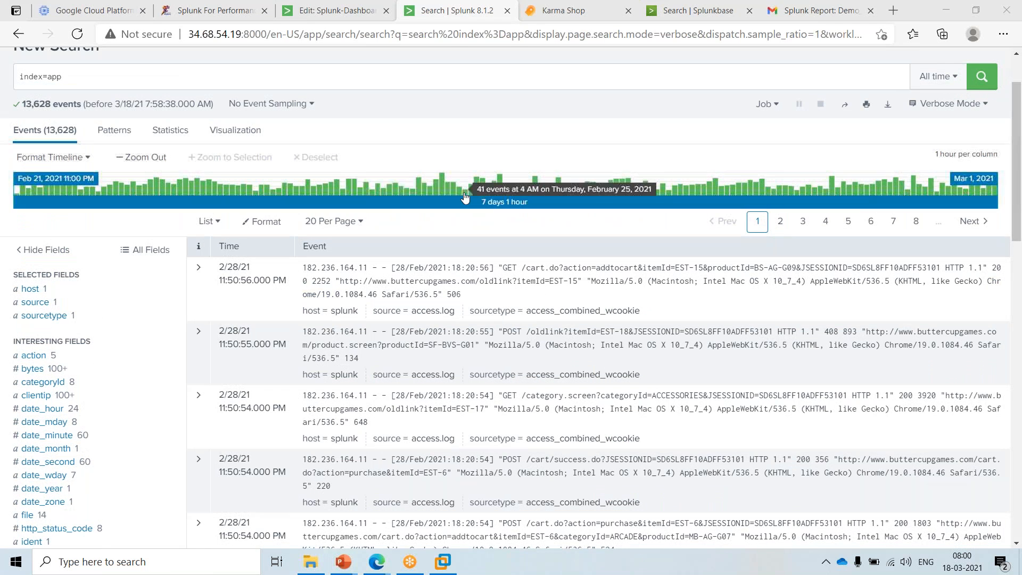
pyautogui.moveTo(173, 200)
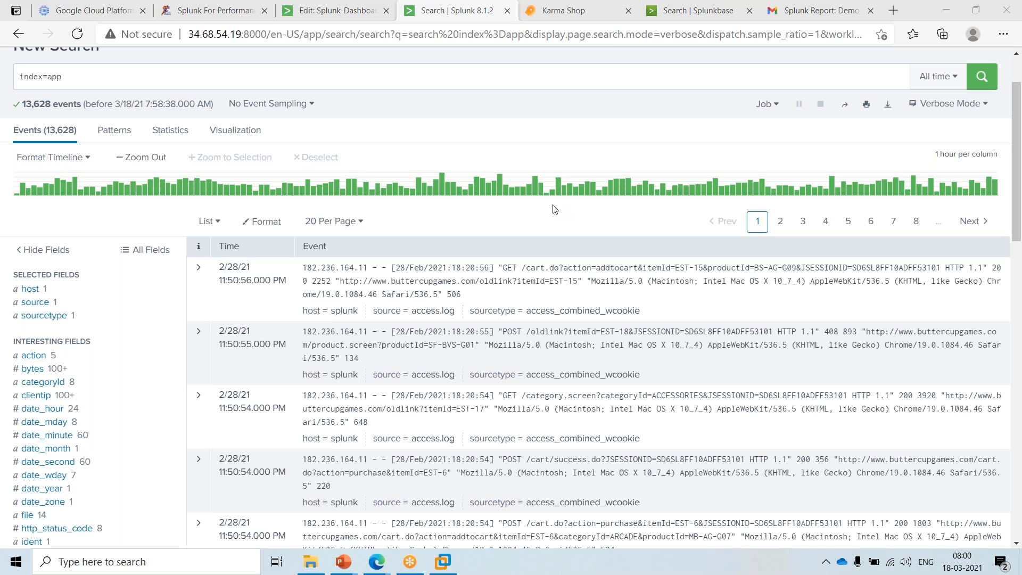
pyautogui.moveTo(896, 191)
pyautogui.scroll(2, 259, 307)
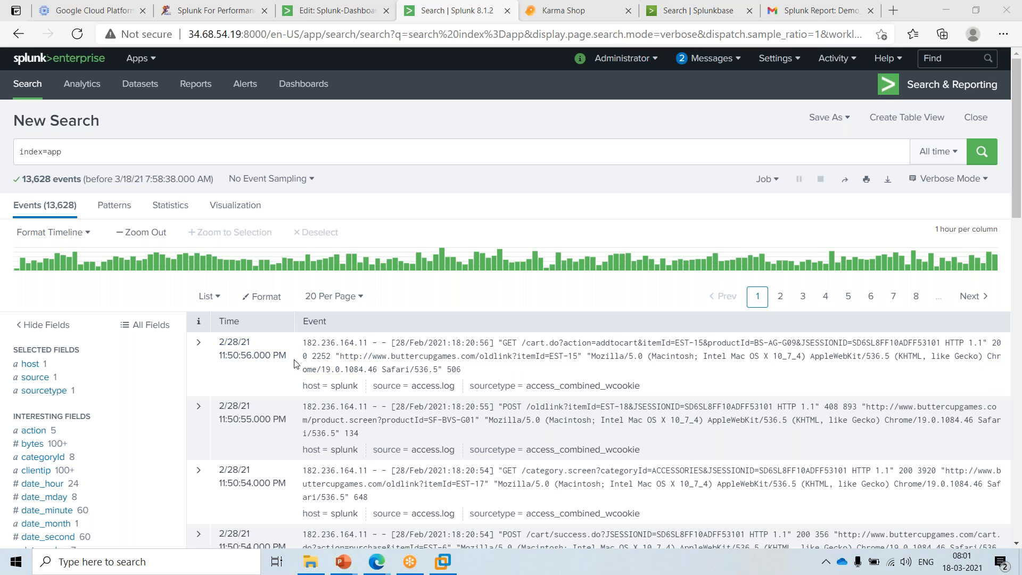
# - View the administrator's account settings and return to the index=app search results
pyautogui.click(622, 58)
pyautogui.click(619, 89)
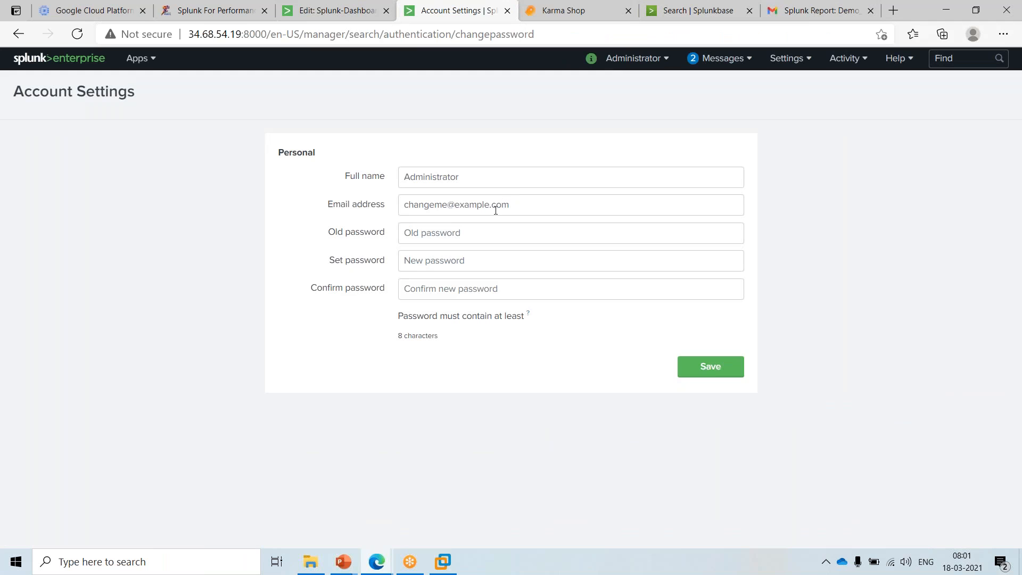
pyautogui.click(28, 34)
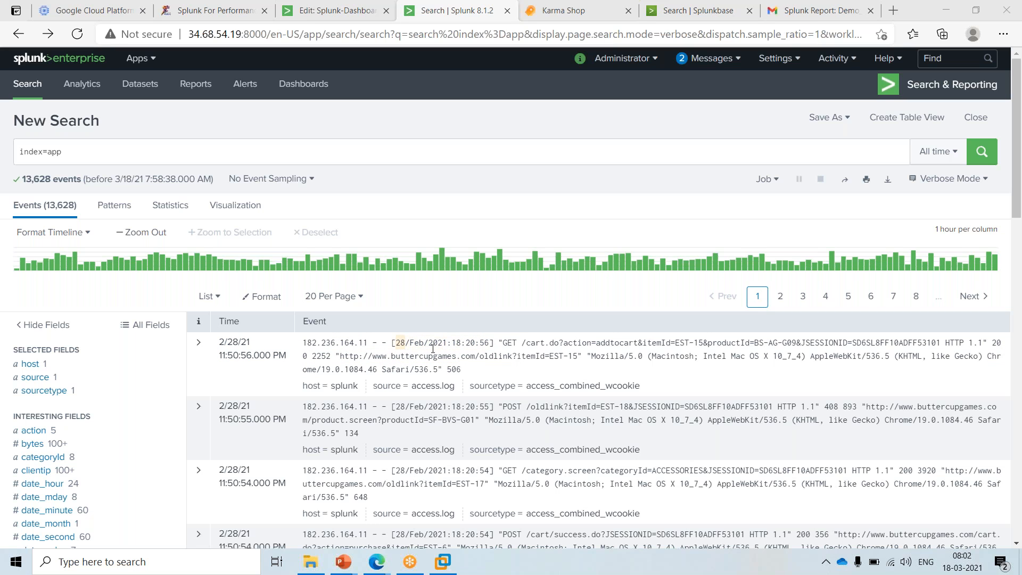
# - Highlight the client IP, the timestamp and the request details in the first event's raw text
pyautogui.moveTo(304, 341); pyautogui.dragTo(347, 346)
pyautogui.moveTo(400, 343); pyautogui.dragTo(470, 347)
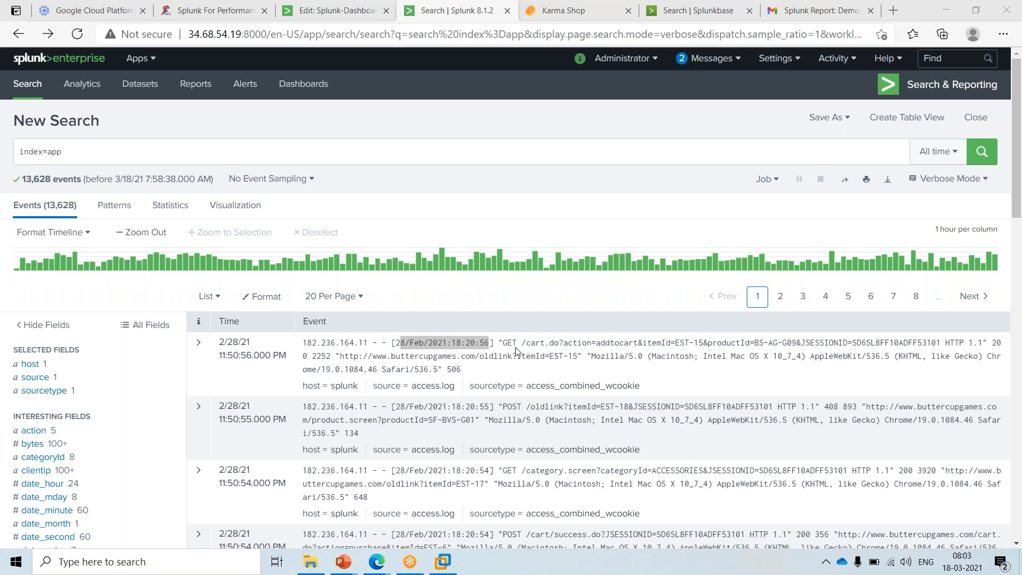
pyautogui.moveTo(477, 374); pyautogui.dragTo(499, 343)
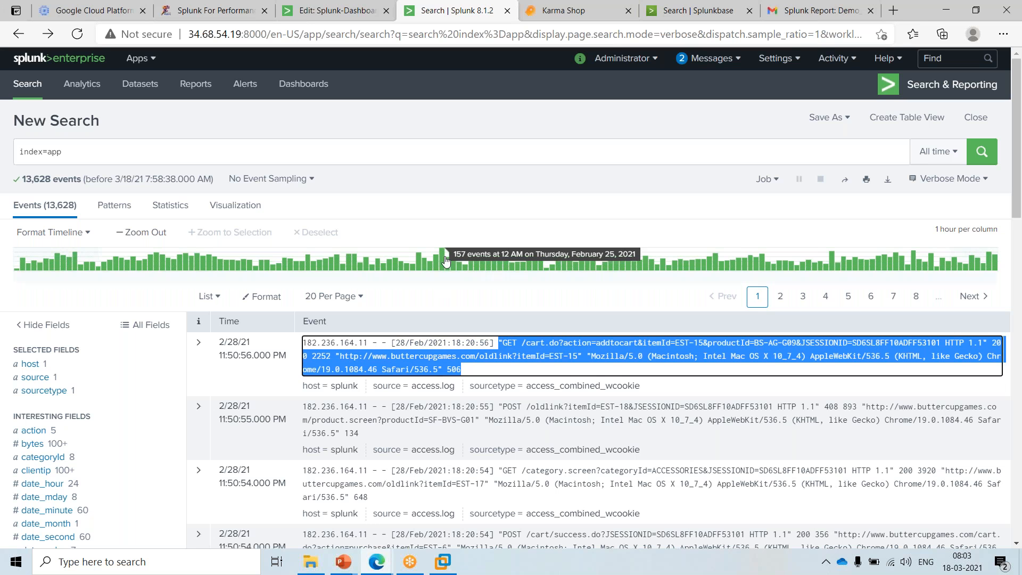
pyautogui.click(475, 127)
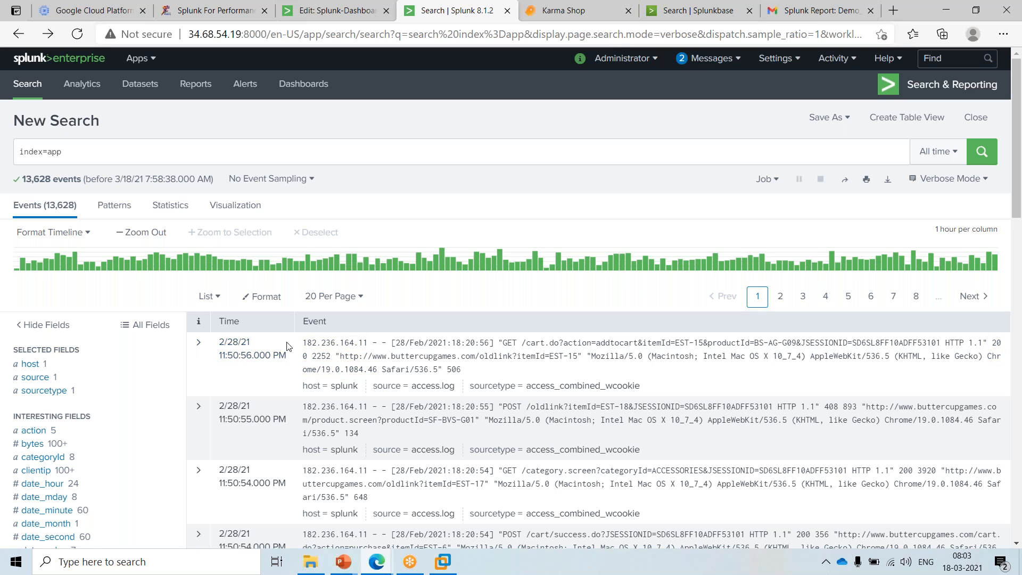
pyautogui.moveTo(323, 343); pyautogui.dragTo(481, 376)
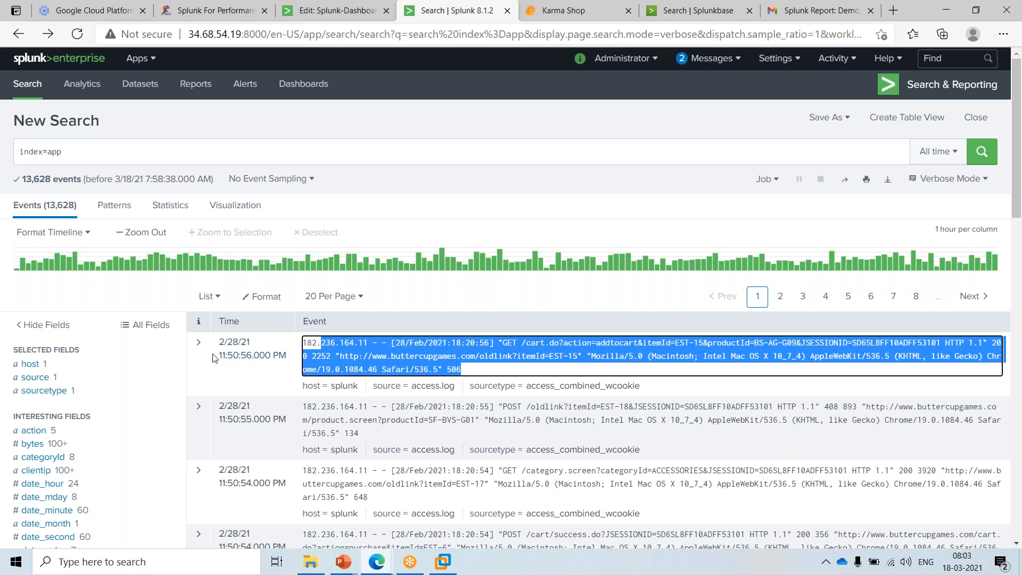
# - Check the timeline and the time range options of the search, leaving All time selected
pyautogui.moveTo(730, 261)
pyautogui.click(935, 155)
pyautogui.click(403, 343)
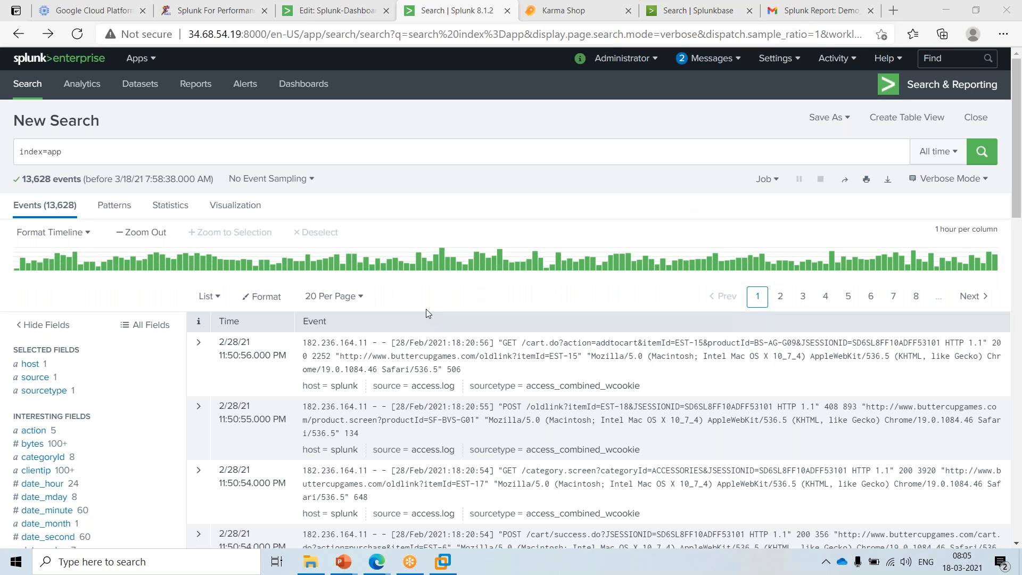
# - Switch to the Splunk training course page and review its curriculum topics, from Knowledge Objects back up to the salient features
pyautogui.click(211, 8)
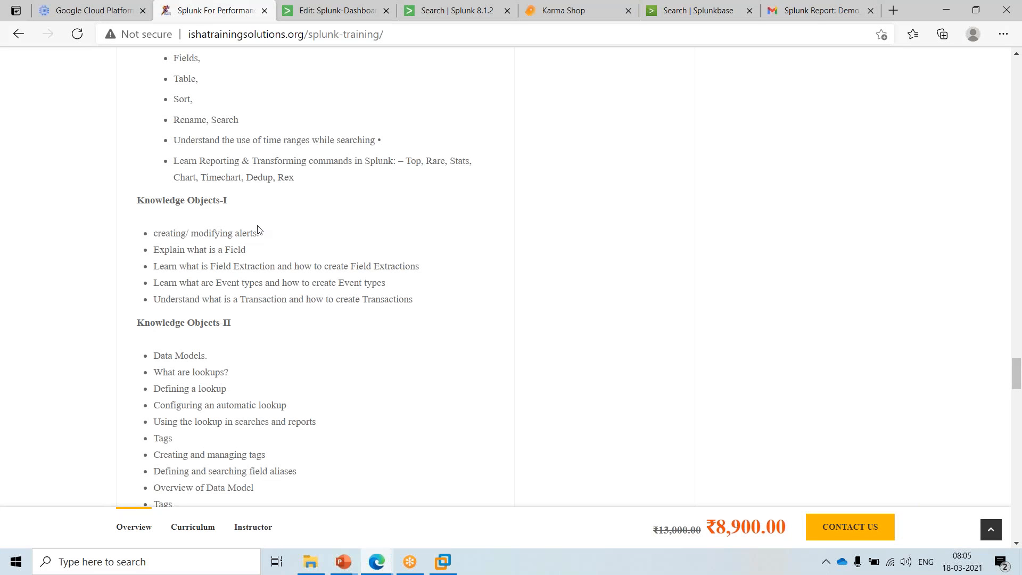
pyautogui.scroll(-5, 263, 281)
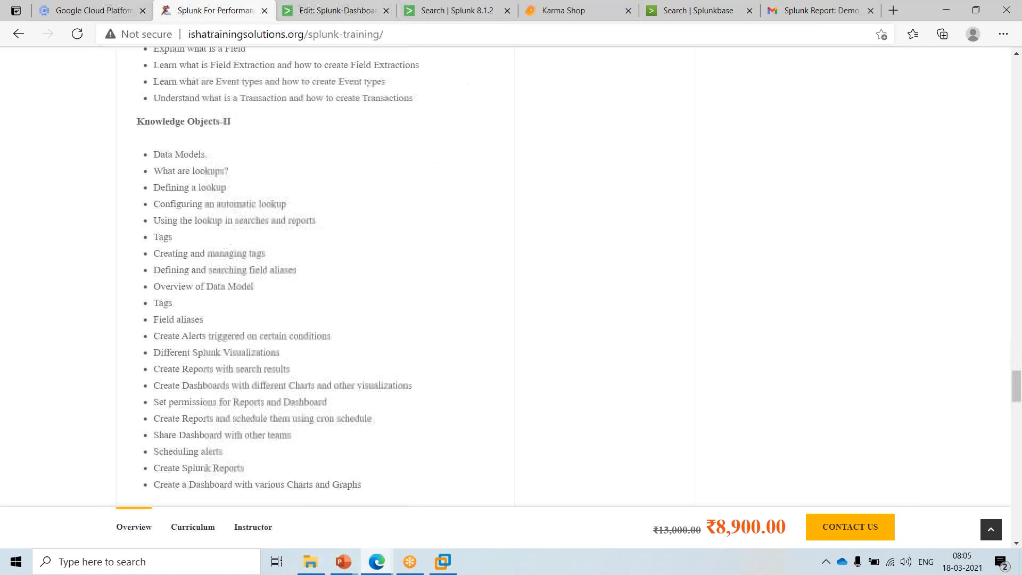
pyautogui.scroll(1, 267, 297)
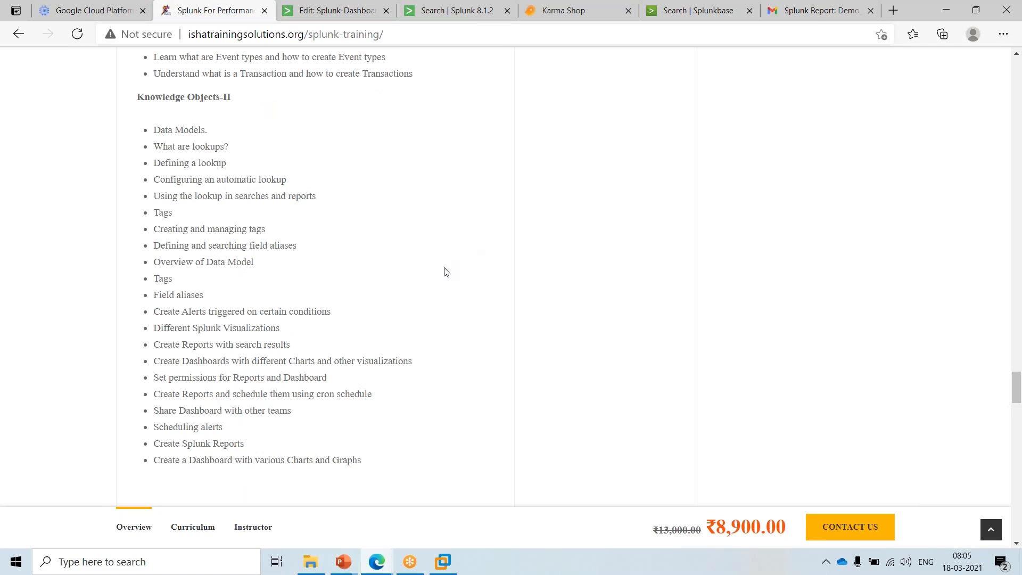
pyautogui.scroll(6, 441, 274)
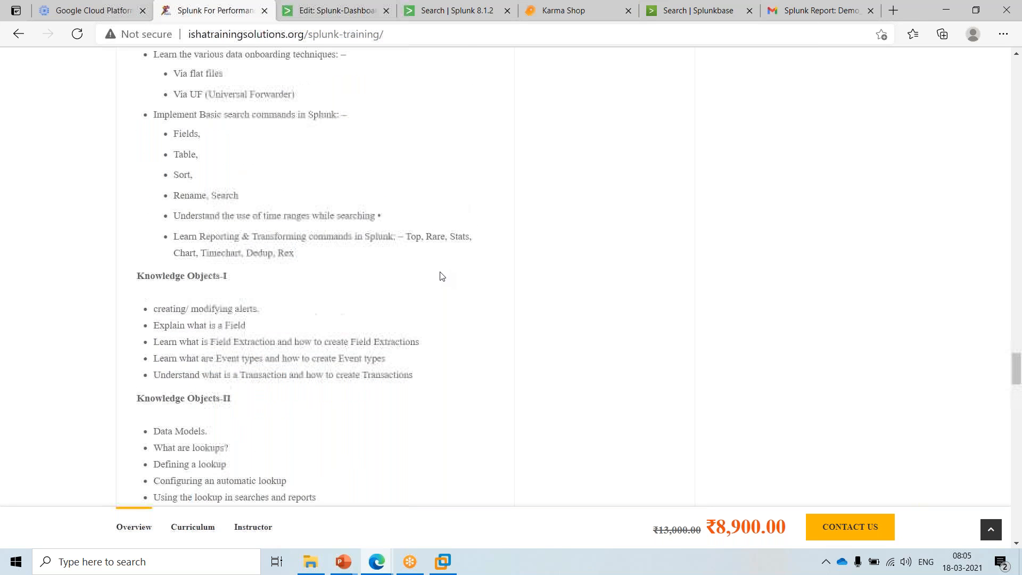
pyautogui.scroll(6, 440, 275)
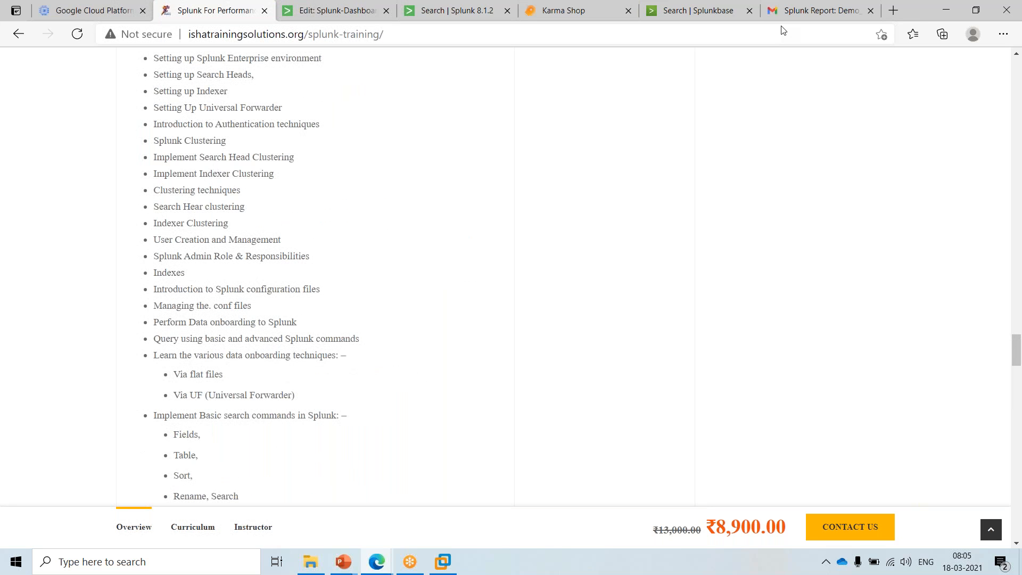
pyautogui.scroll(15, 605, 255)
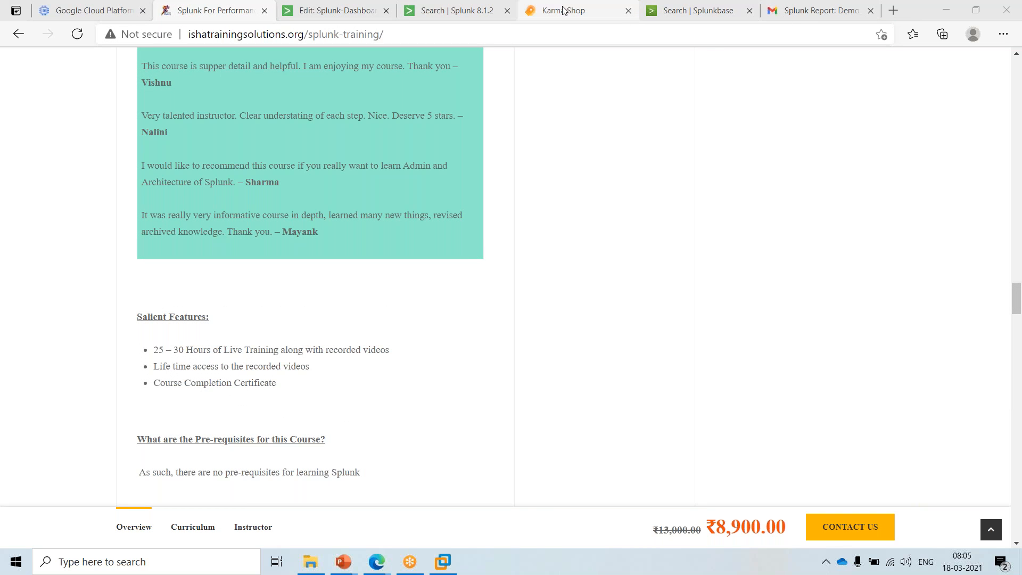
# - Replace the Splunkbase page with Google and search for "splunk certification"
pyautogui.click(697, 11)
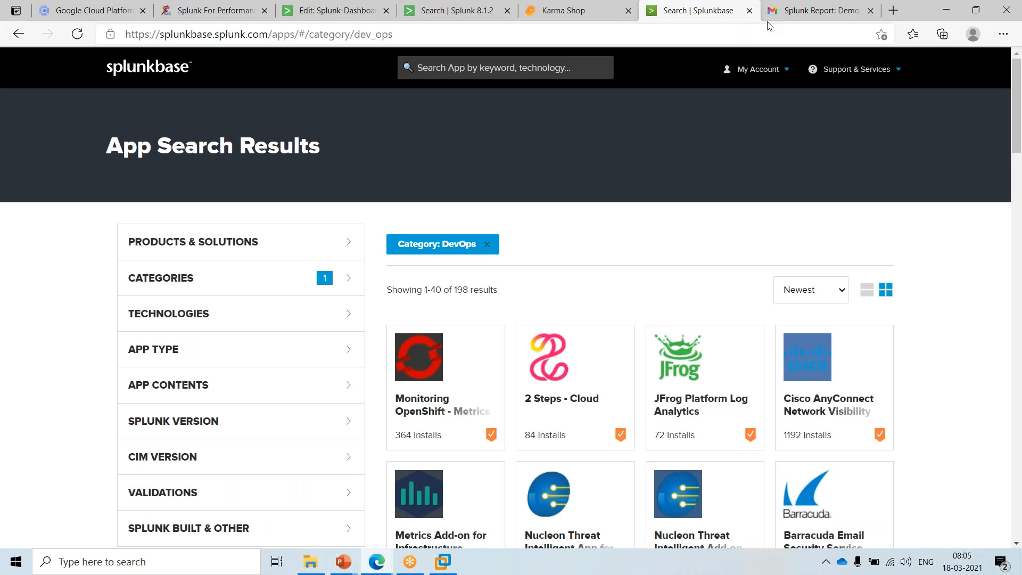
pyautogui.click(411, 35)
pyautogui.write('goo')
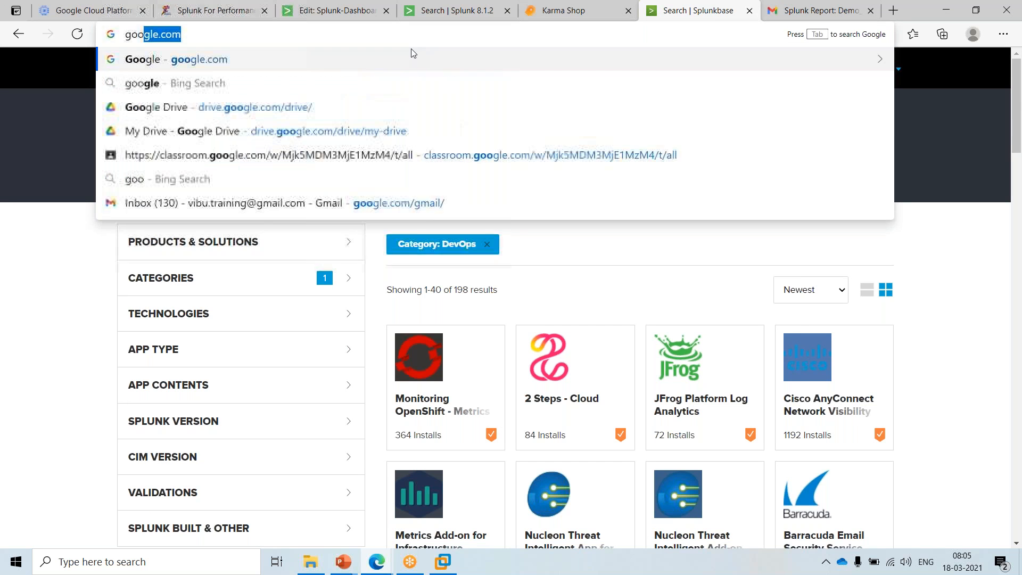
pyautogui.press('Return')
pyautogui.write('splu')
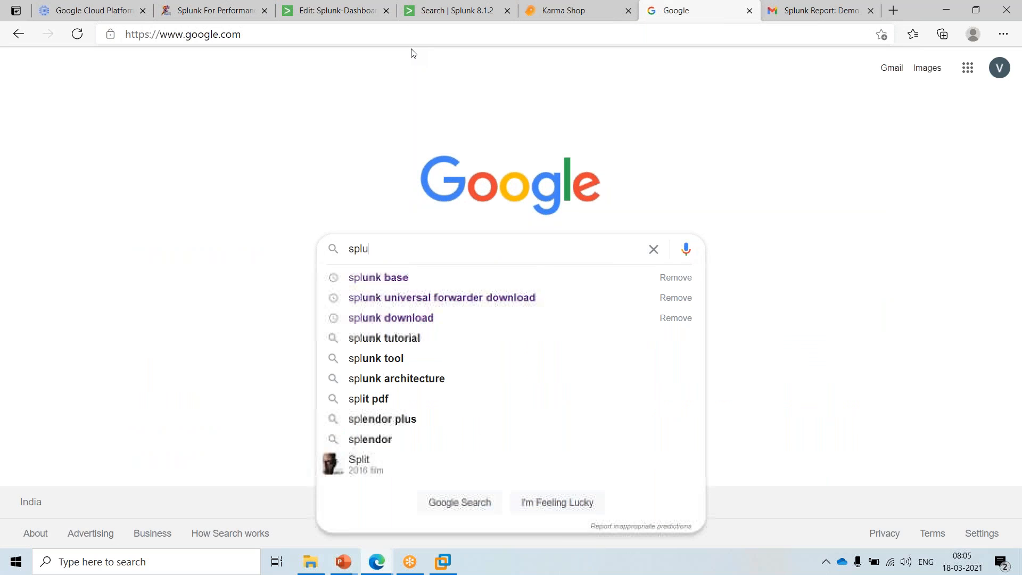
pyautogui.write('nk certifi')
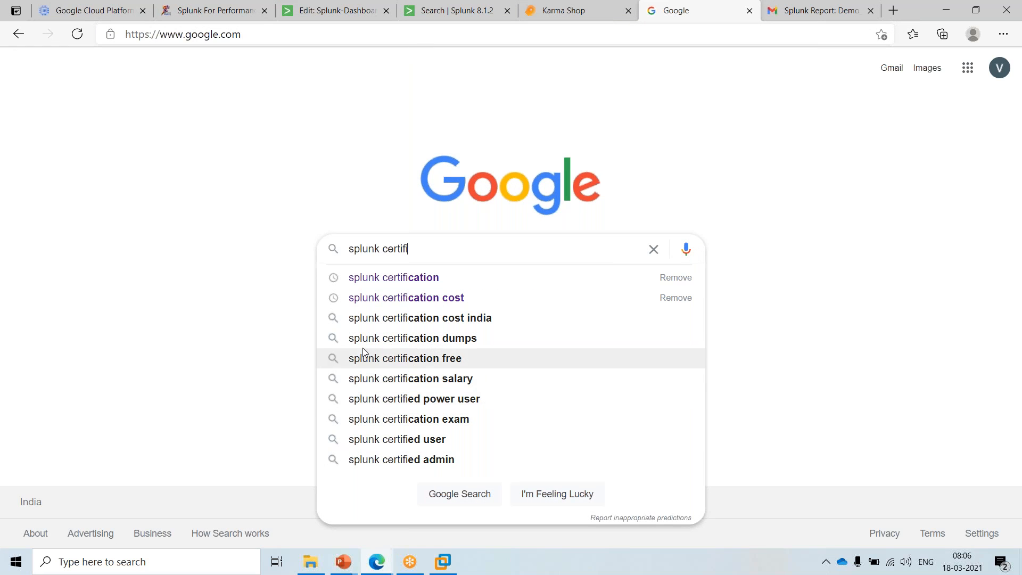
pyautogui.click(360, 282)
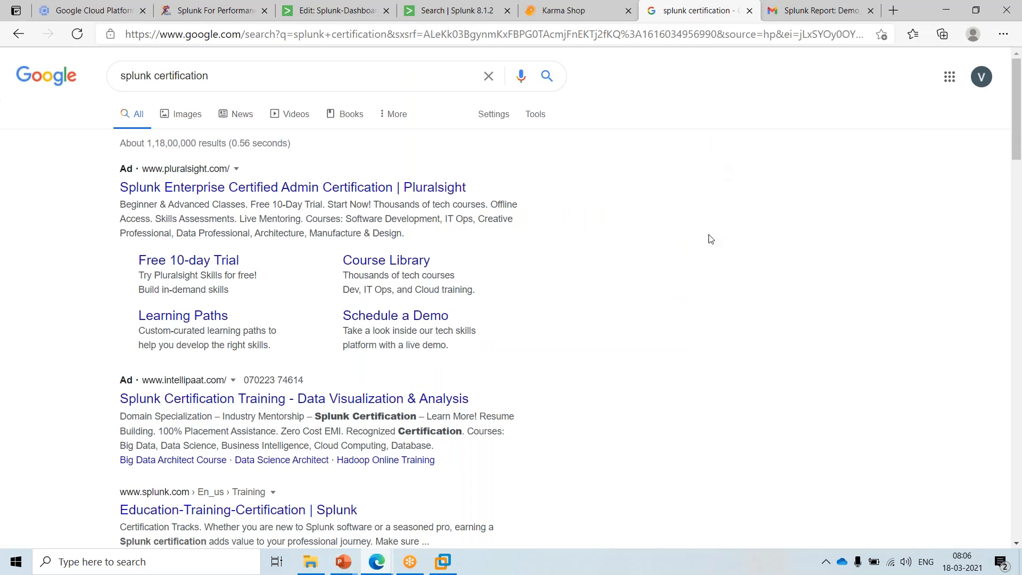
# - Look through the search results and open Splunk's official Education-Training-Certification page
pyautogui.scroll(-3, 703, 293)
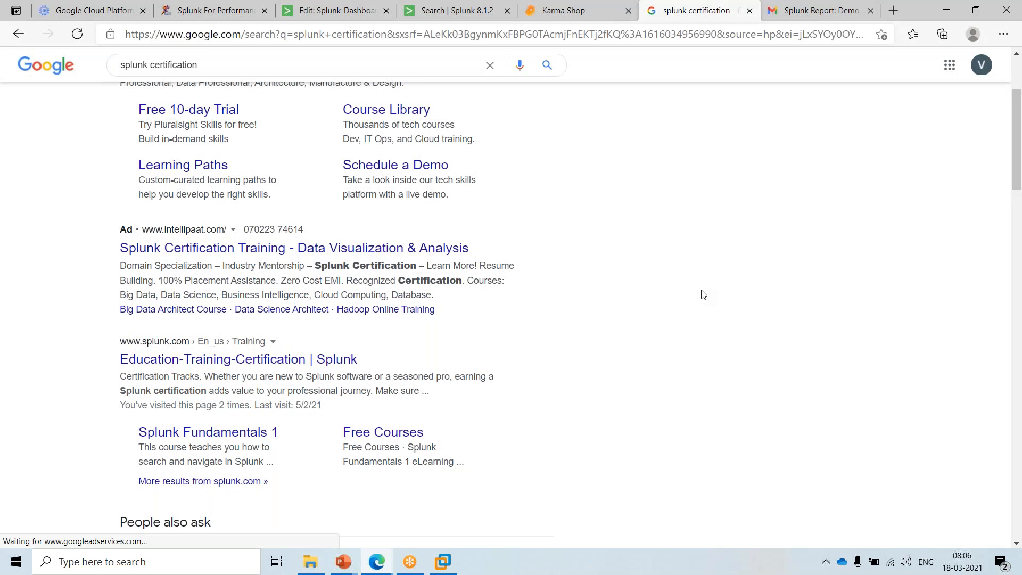
pyautogui.scroll(-2, 706, 288)
pyautogui.scroll(-3, 706, 288)
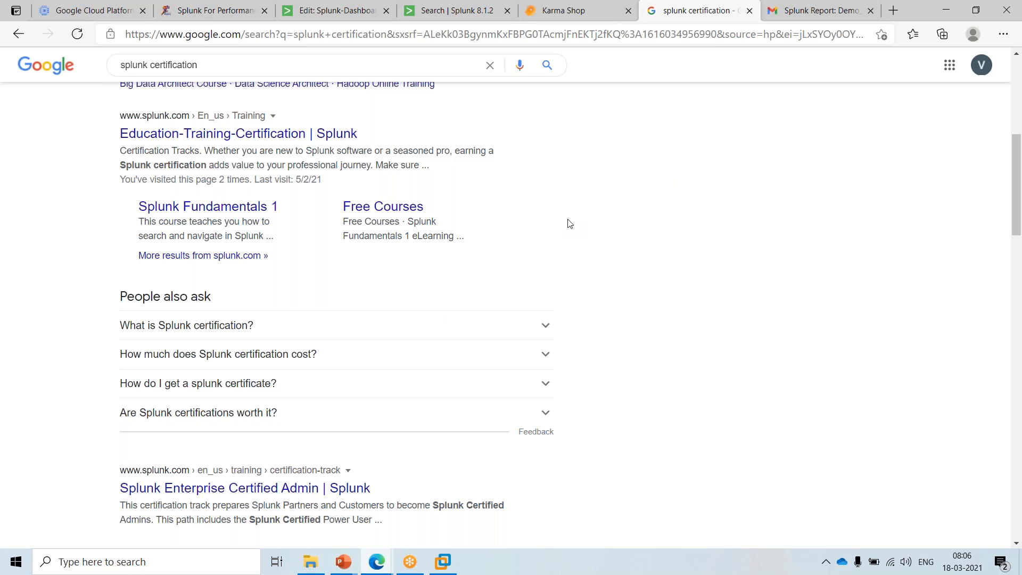
pyautogui.scroll(-2, 277, 379)
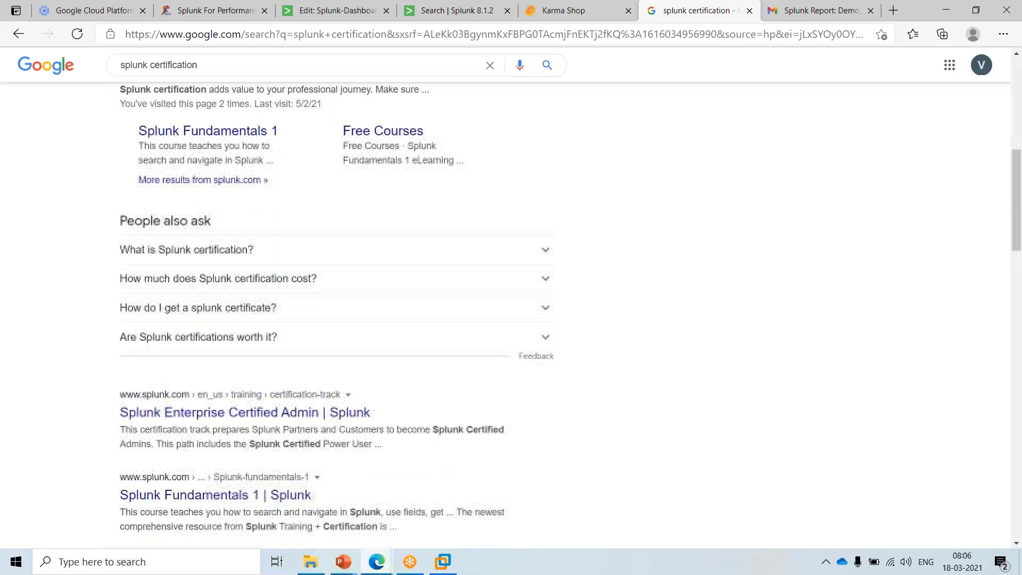
pyautogui.scroll(-4, 264, 480)
pyautogui.scroll(10, 239, 452)
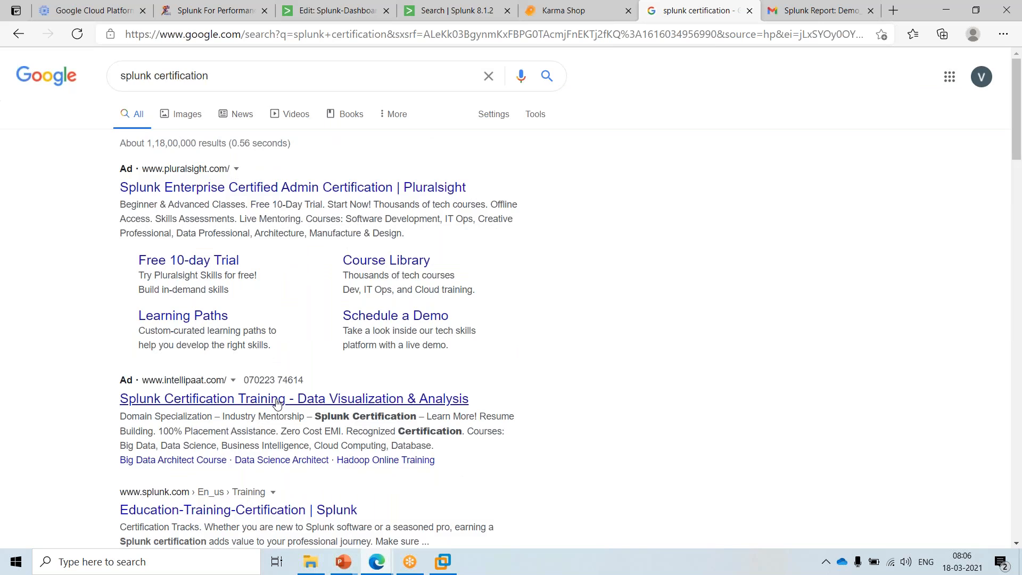
pyautogui.scroll(-4, 267, 273)
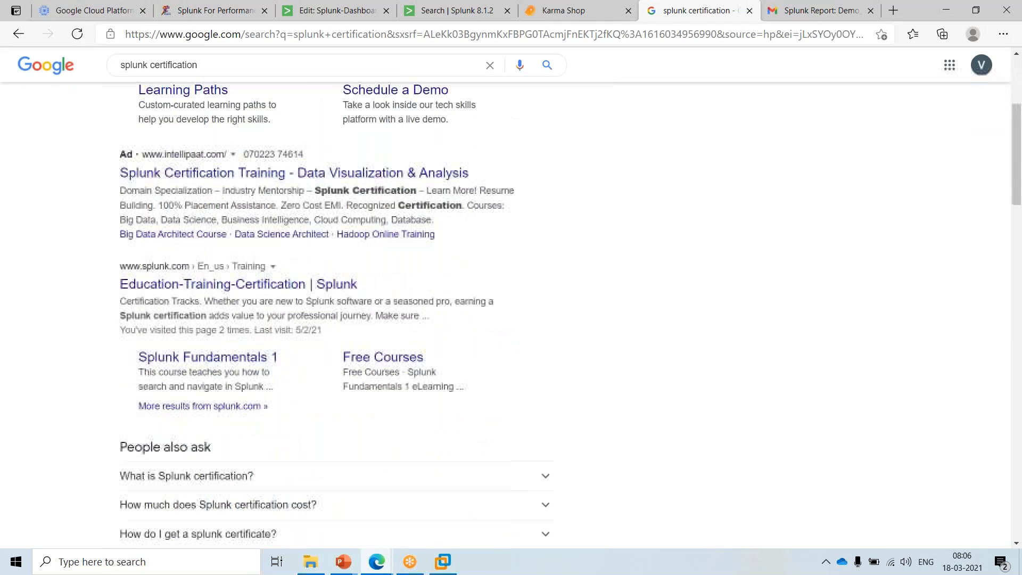
pyautogui.click(274, 287)
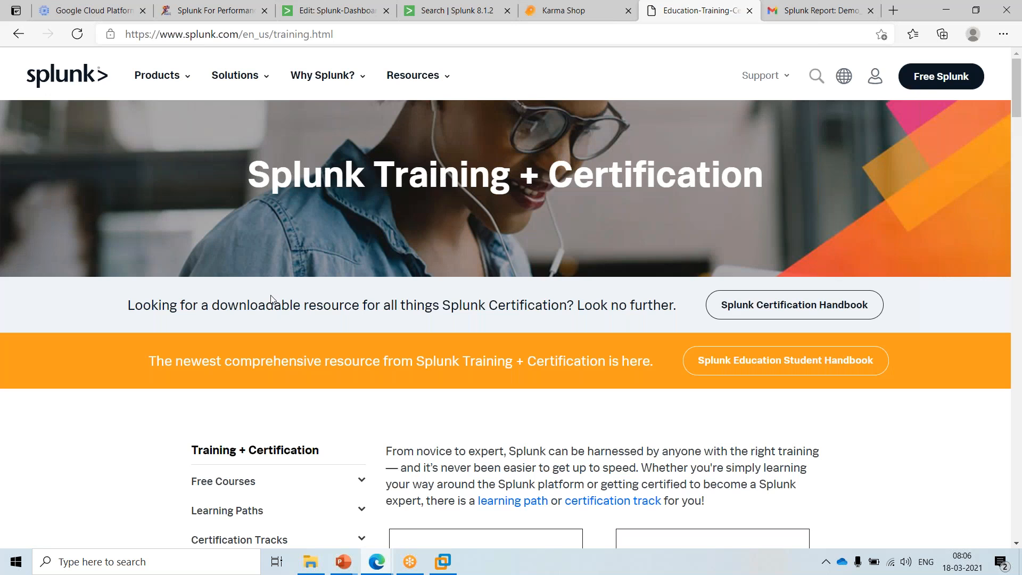
# - Expand the Certification Tracks list and review the tracks from Splunk Core Certified User to Splunk Phantom Certified Admin
pyautogui.scroll(-5, 219, 427)
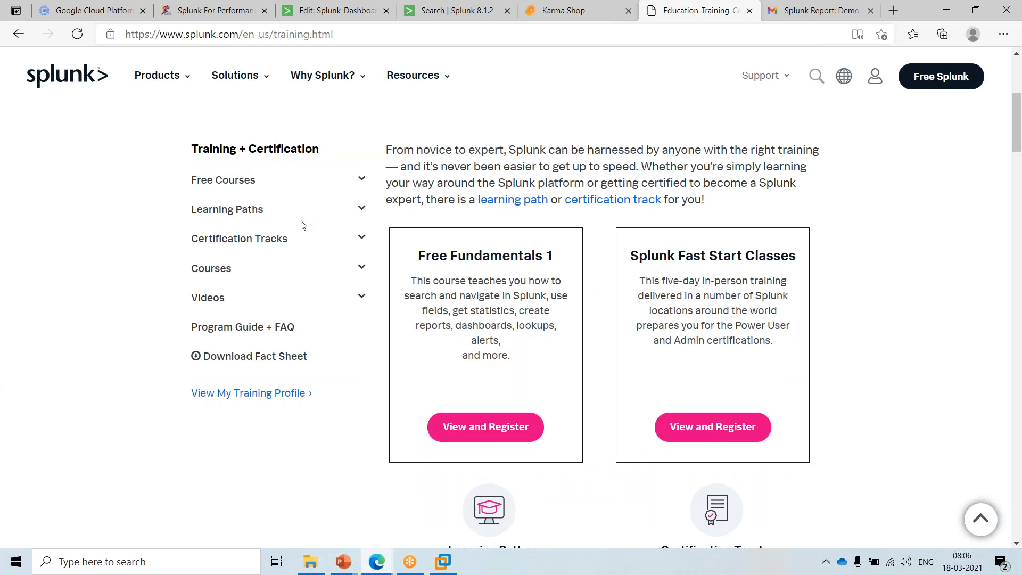
pyautogui.click(307, 244)
pyautogui.scroll(-1, 288, 323)
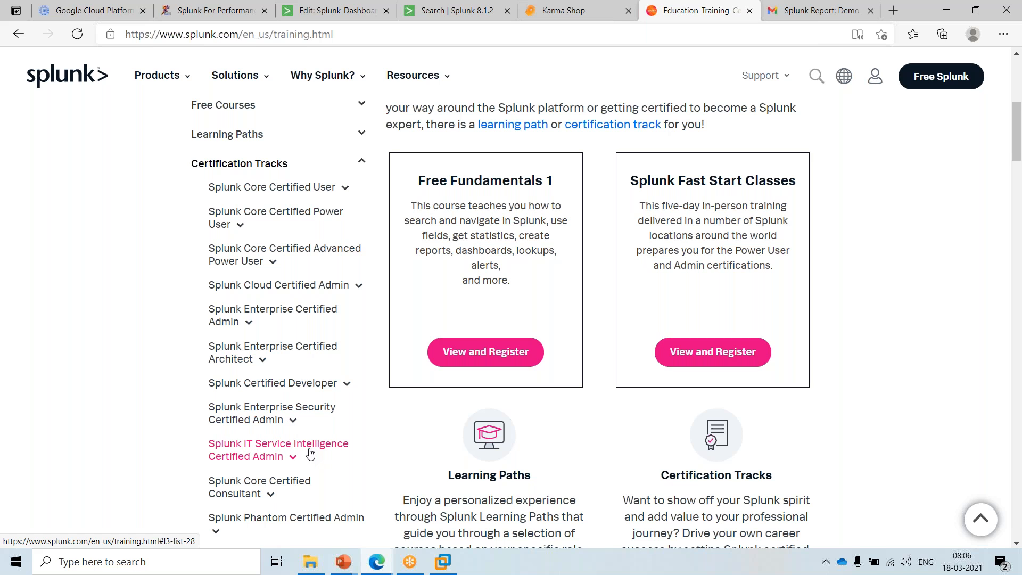
pyautogui.scroll(-1, 311, 453)
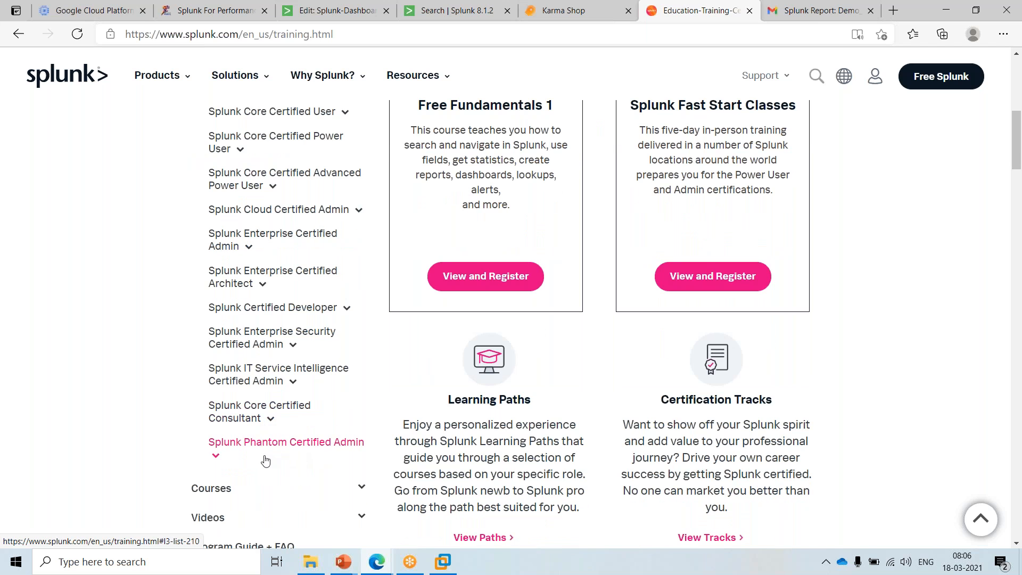
pyautogui.scroll(1, 319, 463)
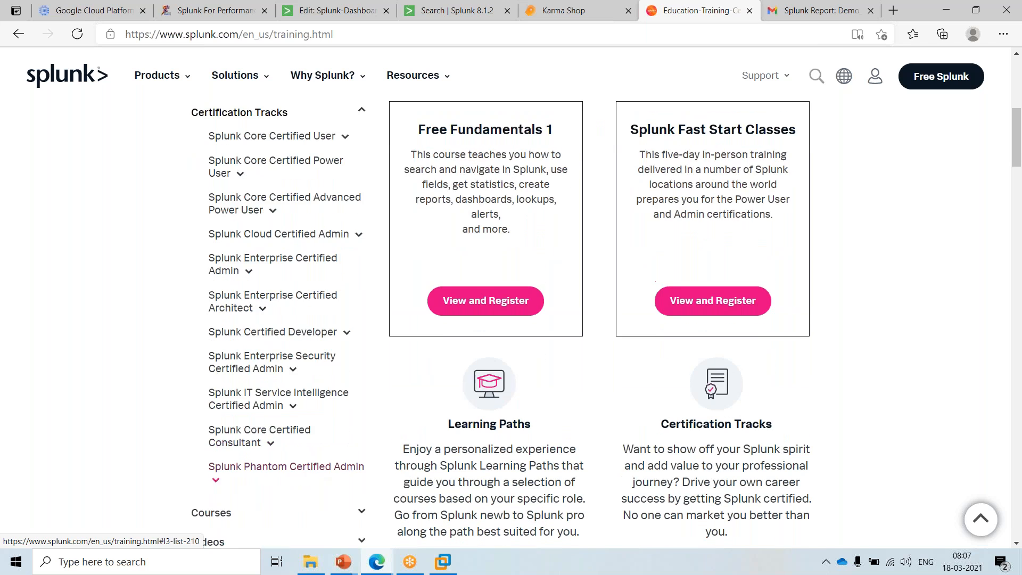
pyautogui.scroll(-1, 290, 509)
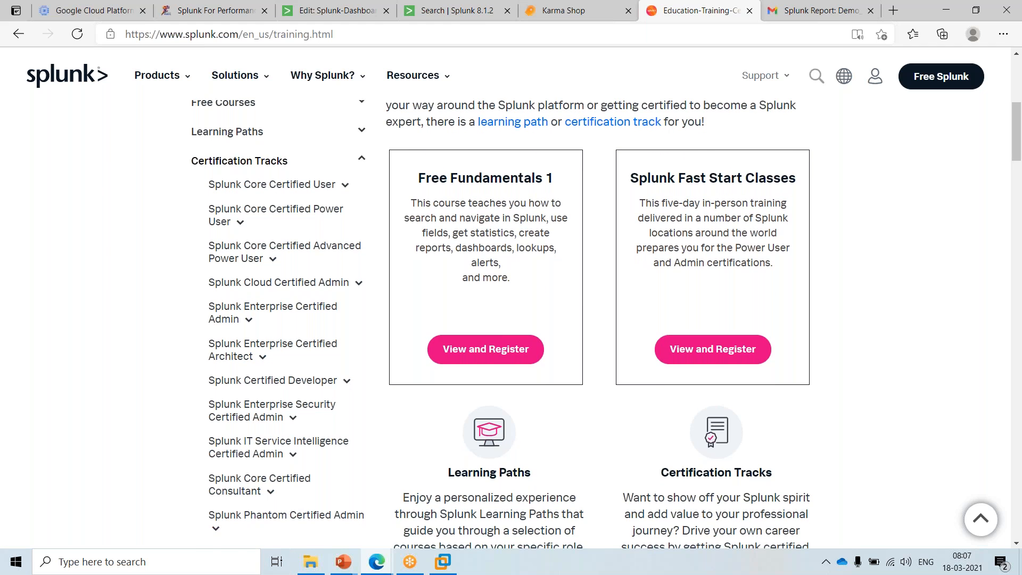
pyautogui.scroll(1, 327, 364)
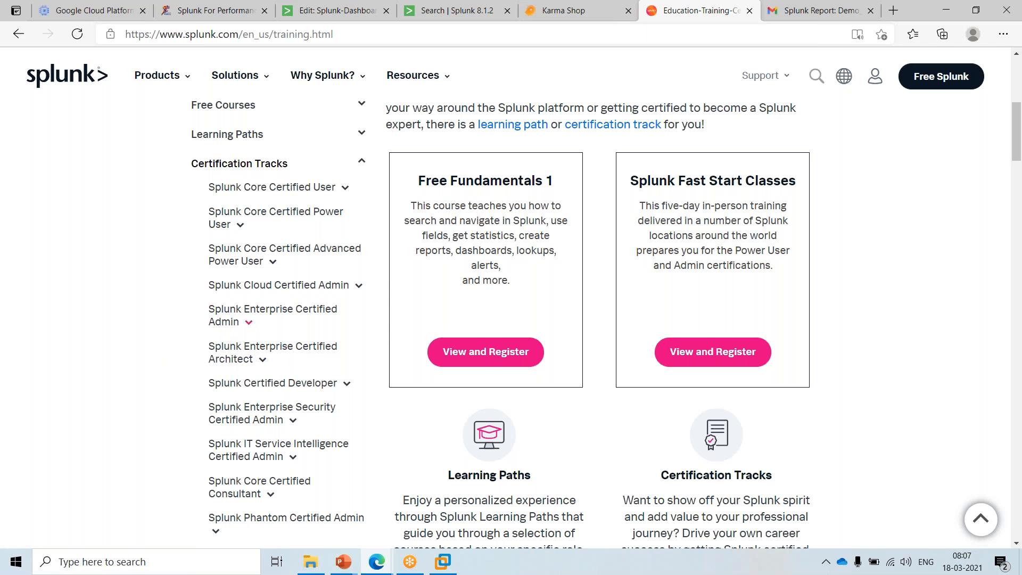
pyautogui.scroll(-2, 252, 488)
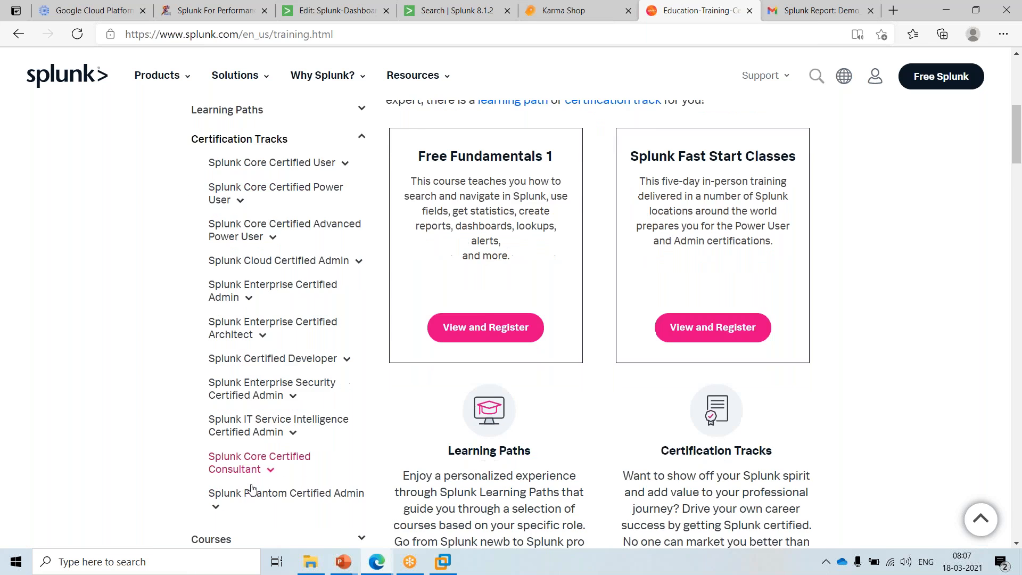
pyautogui.scroll(2, 250, 479)
pyautogui.scroll(-1, 288, 549)
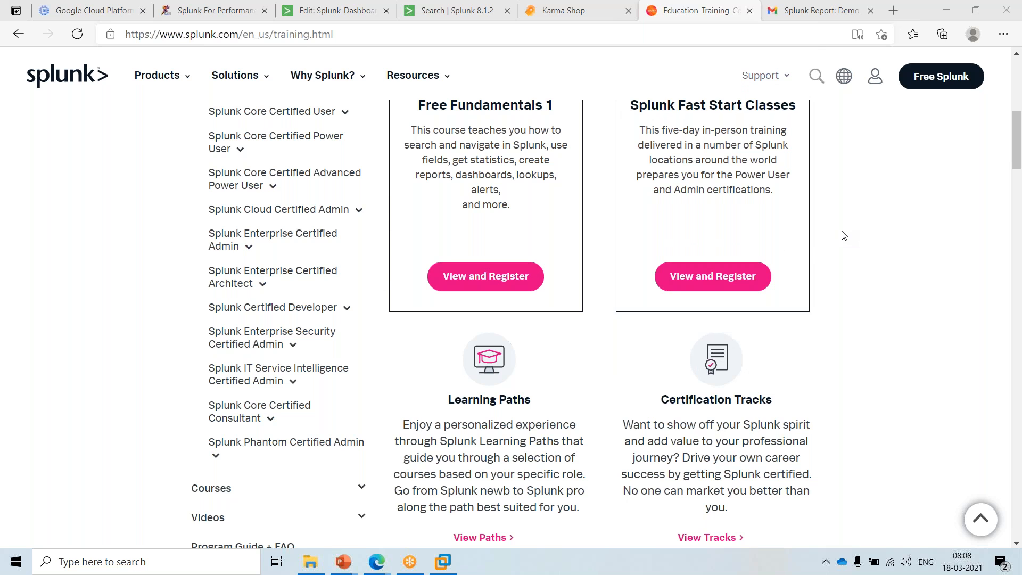
pyautogui.scroll(3, 843, 234)
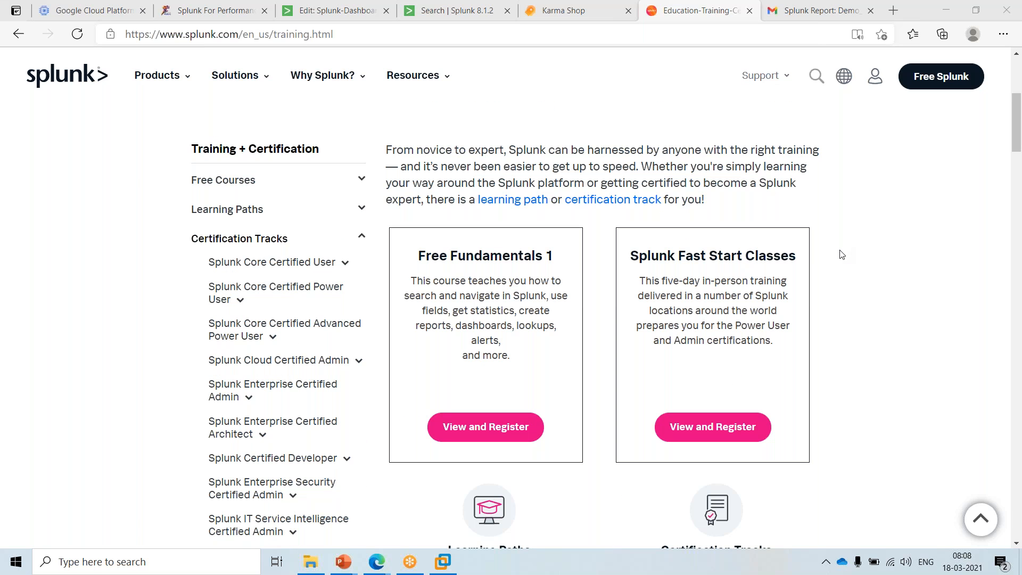